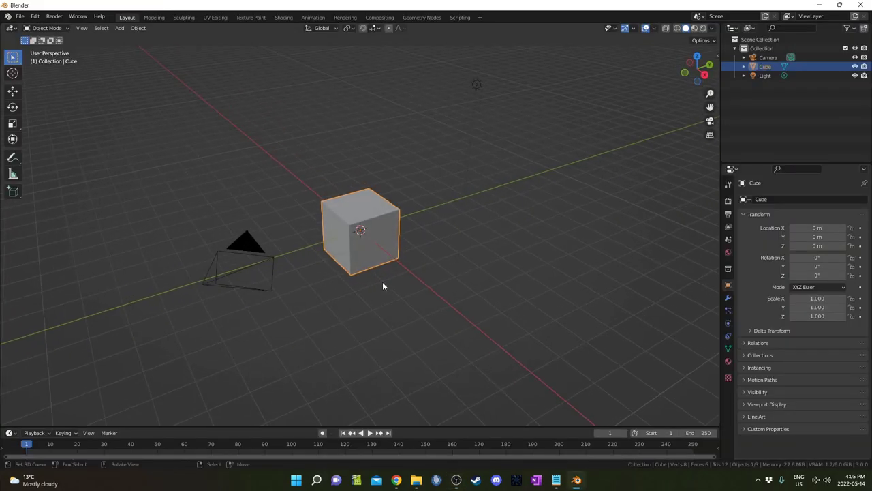
Hide the default cube from the scene.
key("x")
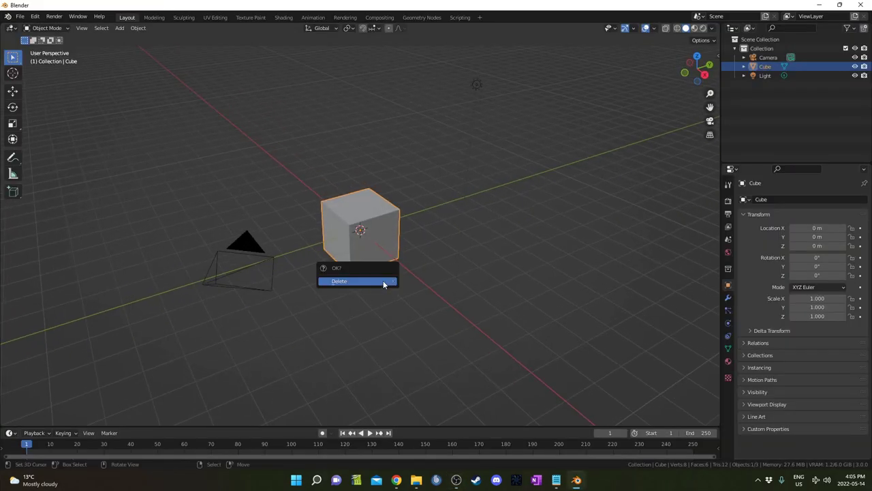
left_click(383, 280)
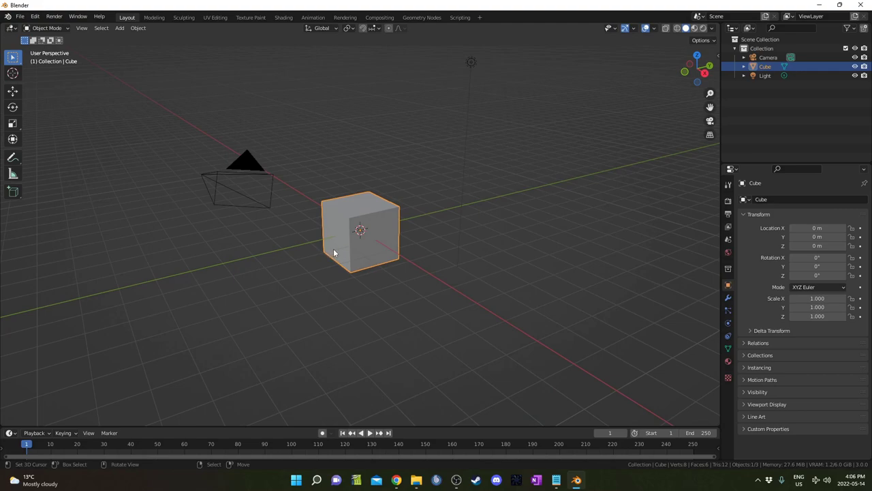
key("Delete")
middle_click_drag(365, 215, 369, 229)
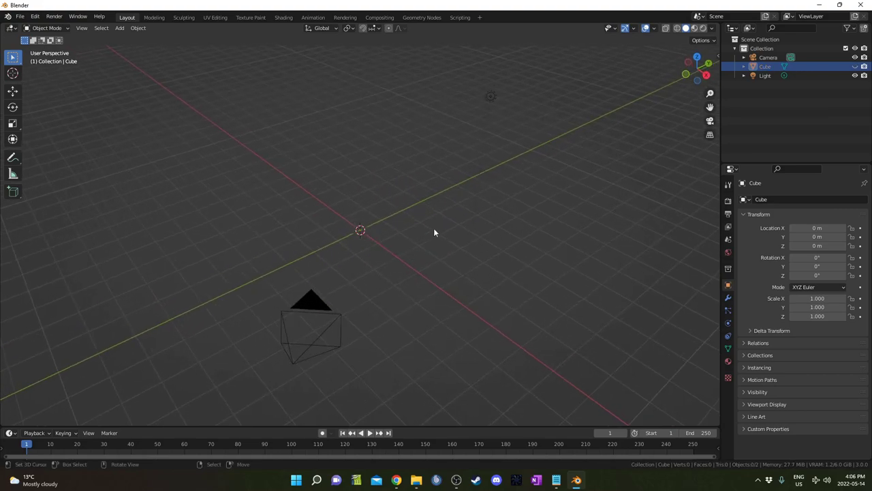
Add a mesh plane at the origin and rotate it 90° about the X axis.
middle_click_drag(440, 243, 269, 214)
key("shift+a")
mouse_move(268, 214)
left_click(303, 216)
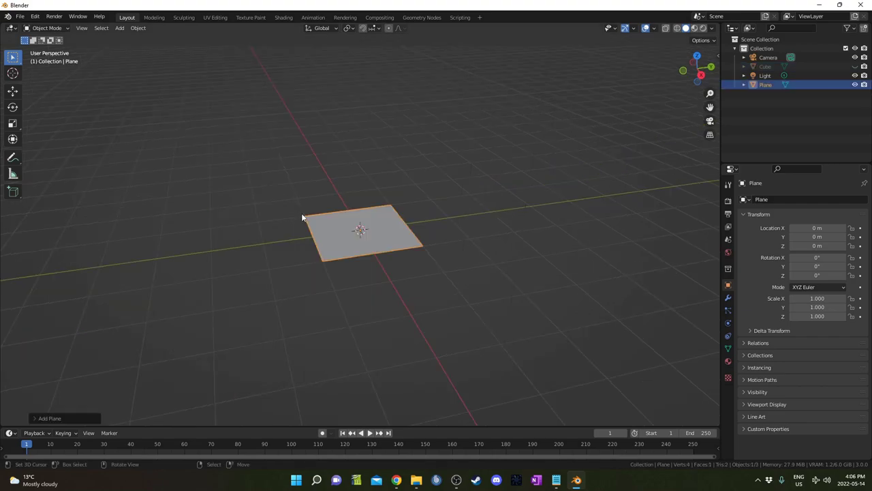
type("rx90")
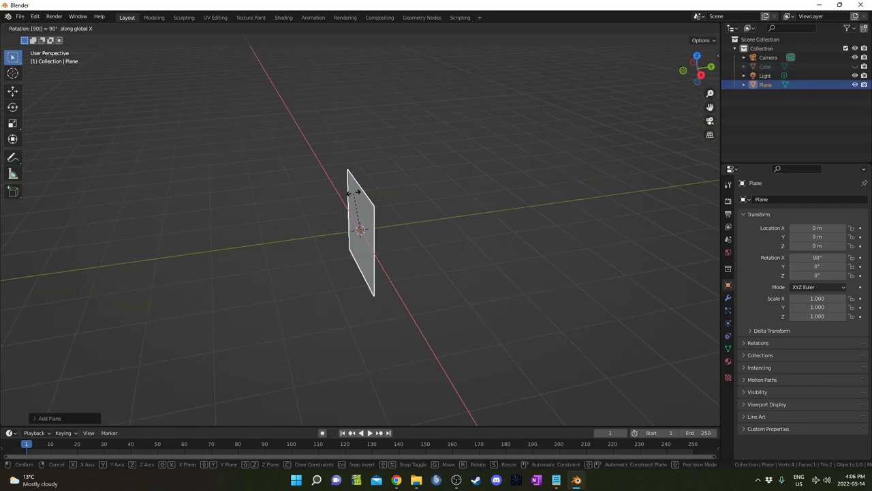
key("Return")
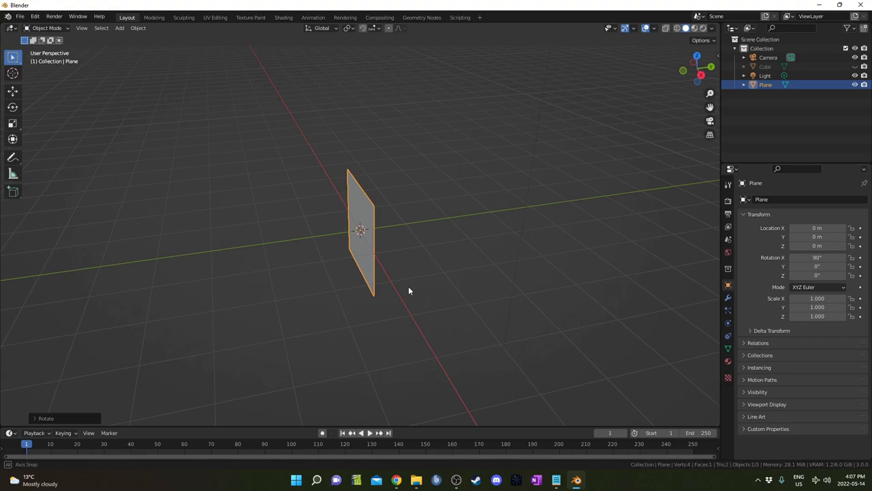
Move the upright plane up 1 m along the Z axis so its lower edge rests on the grid.
middle_click_drag(408, 286, 415, 279)
key("g")
key("z")
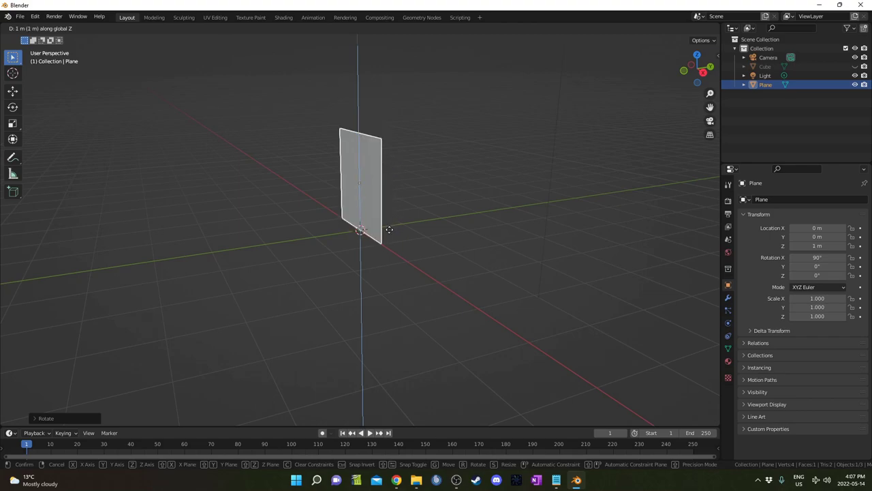
left_click(389, 247)
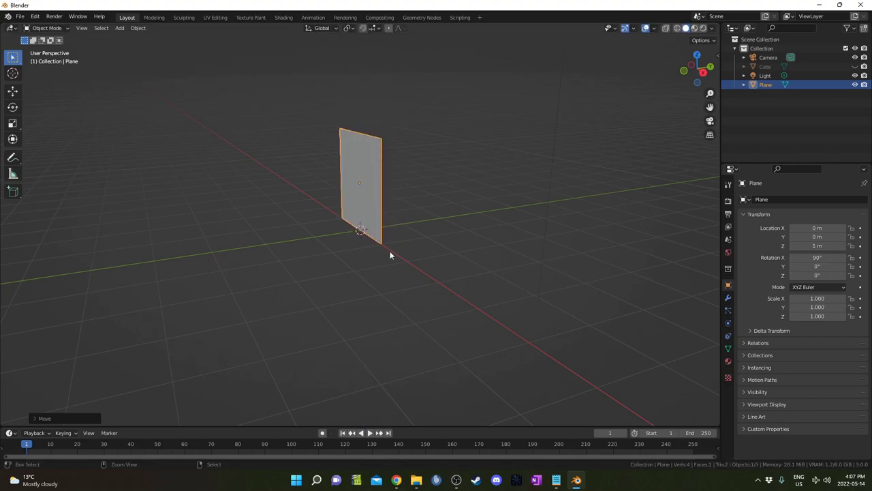
Set the render engine to Cycles and its device to GPU Compute.
middle_click_drag(390, 251, 454, 251)
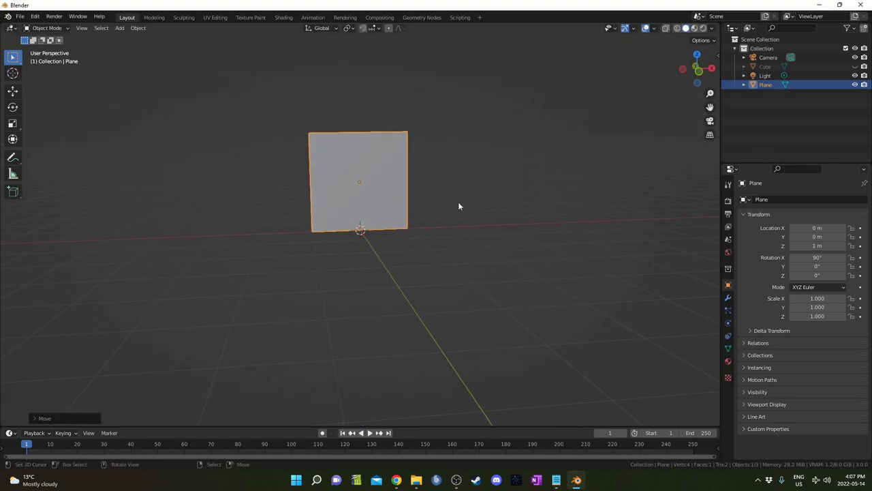
key("KP_1")
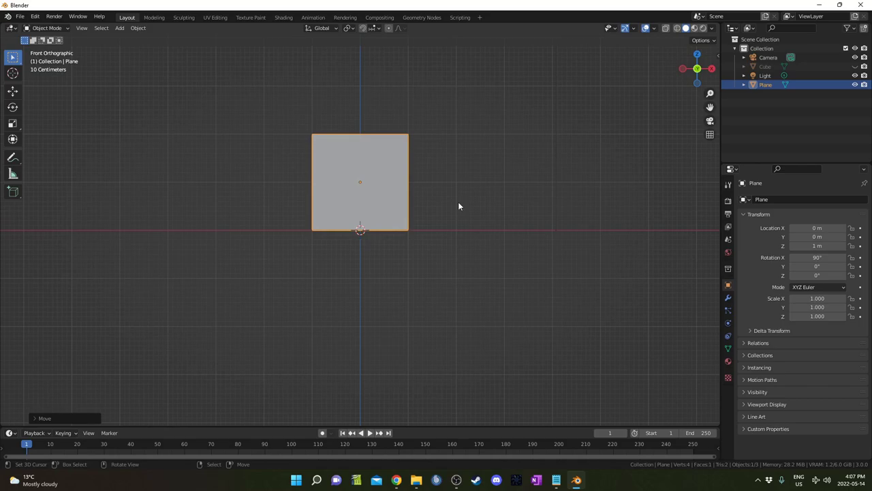
scroll(453, 204, "up", 7)
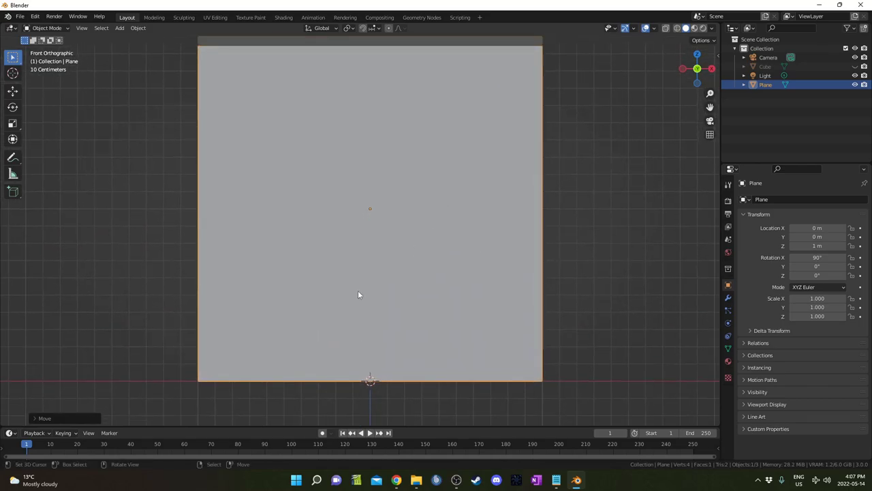
scroll(340, 269, "down", 4)
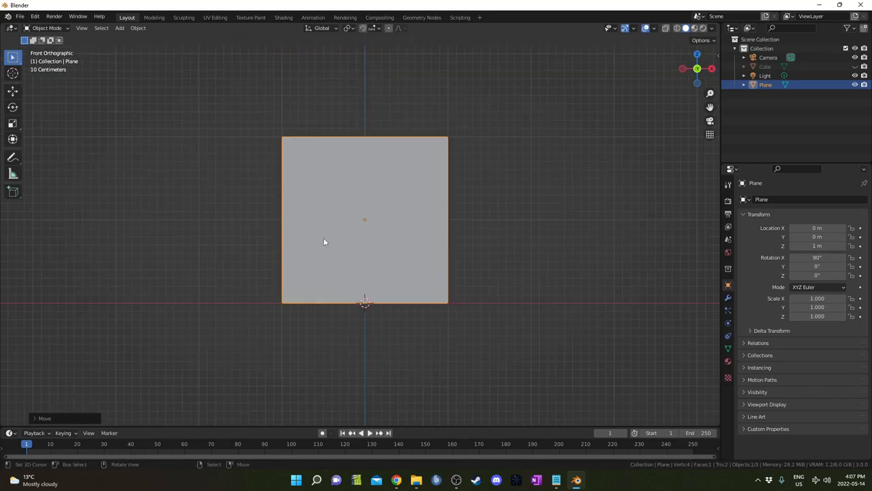
left_click(728, 200)
left_click(796, 200)
left_click(810, 227)
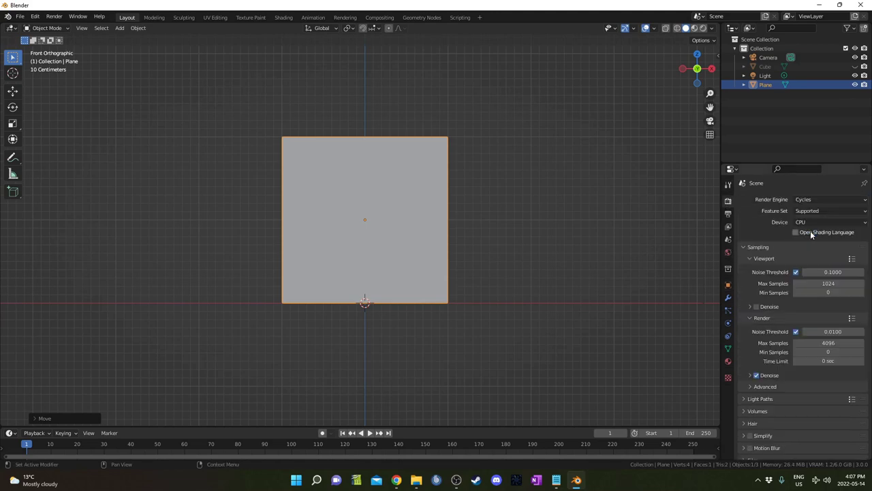
left_click(823, 224)
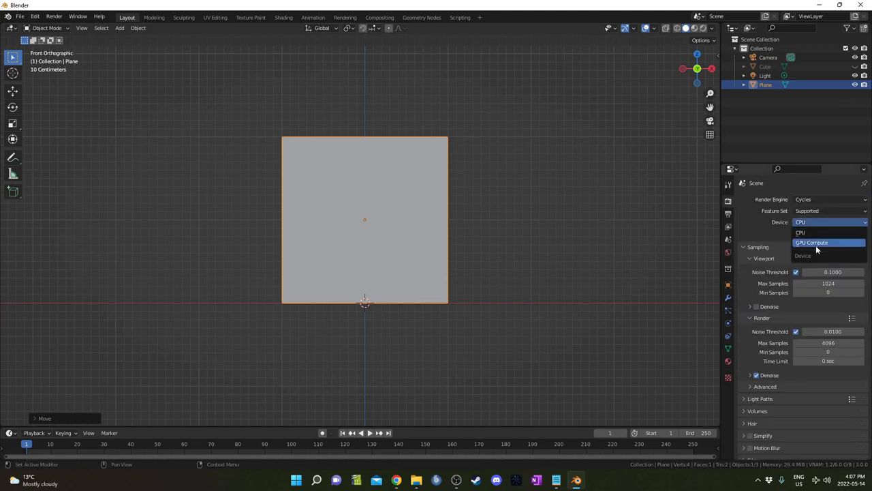
left_click(832, 245)
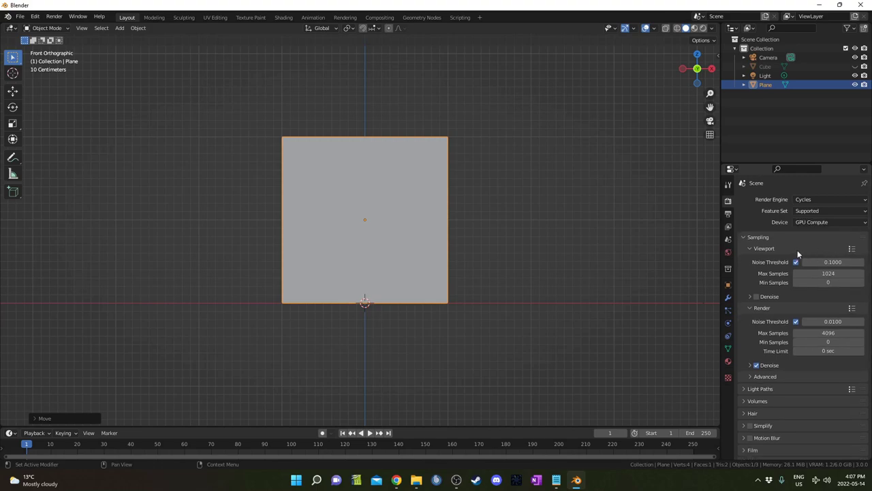
Set the maximum render samples to 512.
left_click(819, 334)
left_click(819, 334)
key("BackSpace")
key("BackSpace")
key("BackSpace")
key("BackSpace")
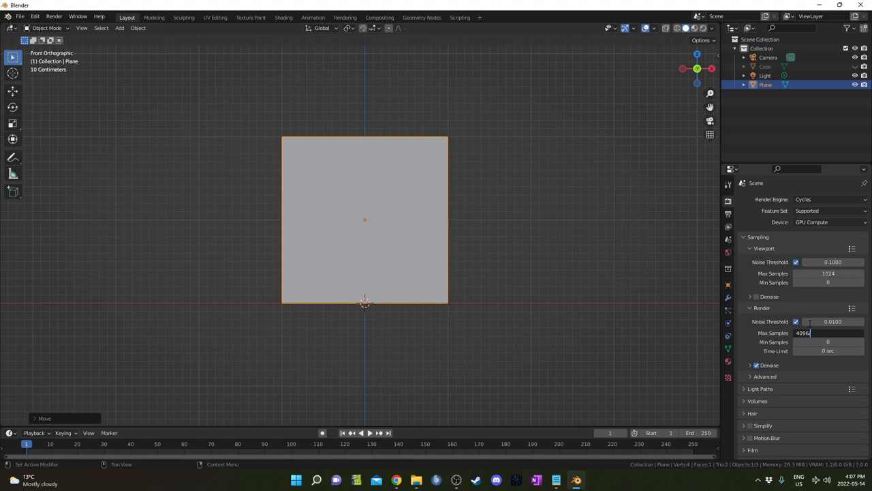
type("512")
key("Return")
Set the maximum render samples to 128.
left_click(812, 334)
left_click(812, 333)
key("BackSpace")
key("BackSpace")
key("BackSpace")
type("128")
key("Return")
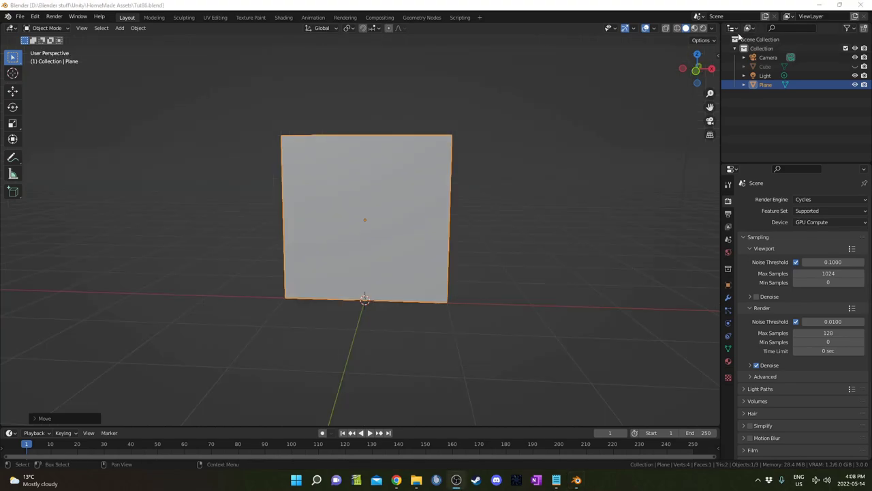
Turn the Outliner area into a 3D Viewport and enlarge it to show the plane from the front.
left_click(730, 30)
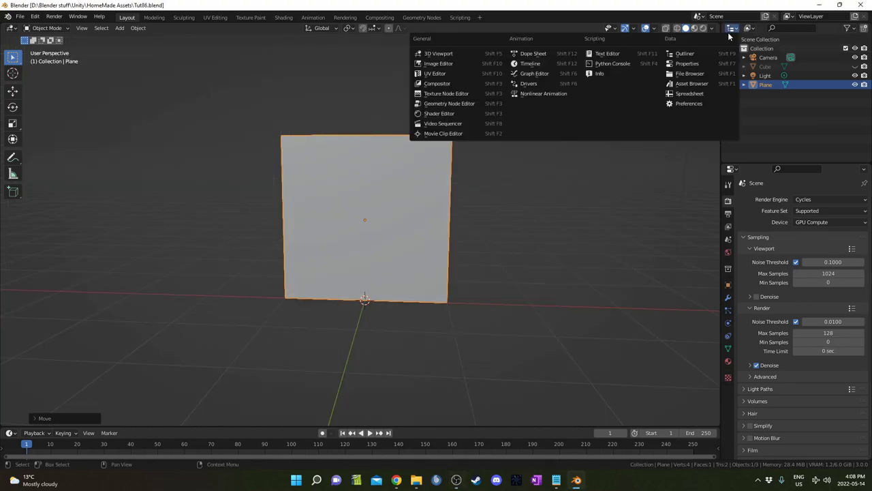
left_click(463, 54)
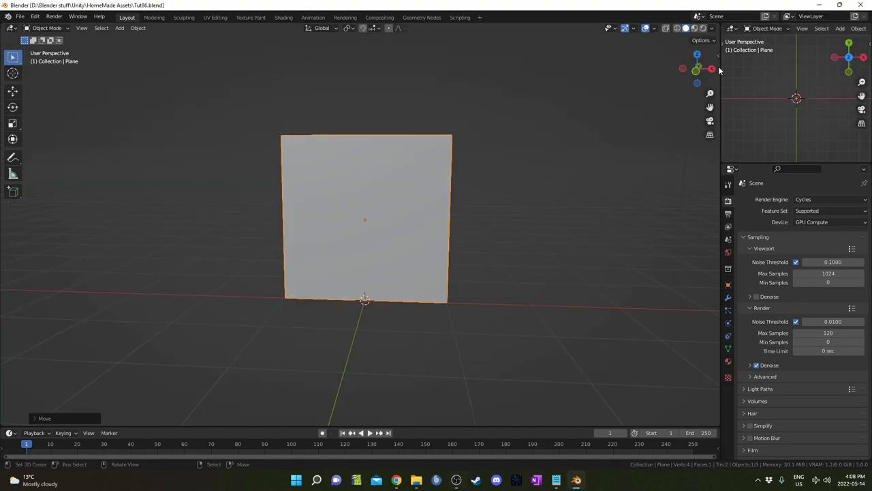
left_click_drag(721, 69, 656, 67)
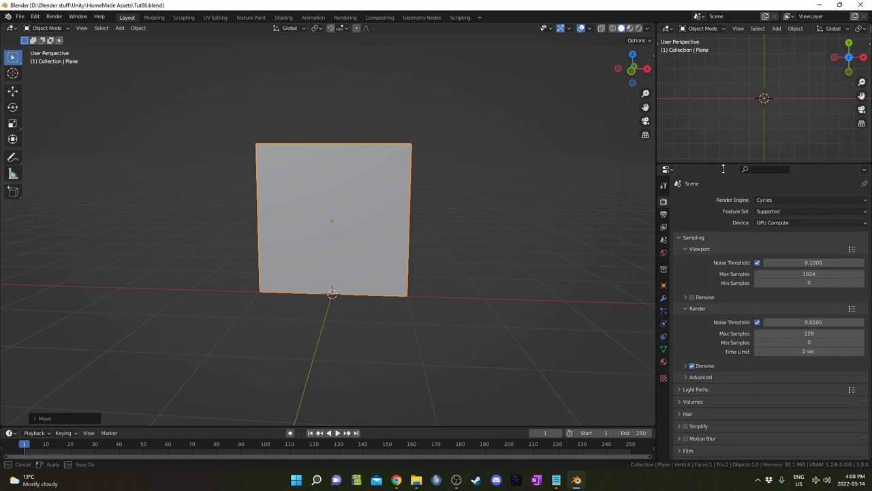
left_click_drag(721, 164, 749, 232)
middle_click_drag(778, 175, 792, 162)
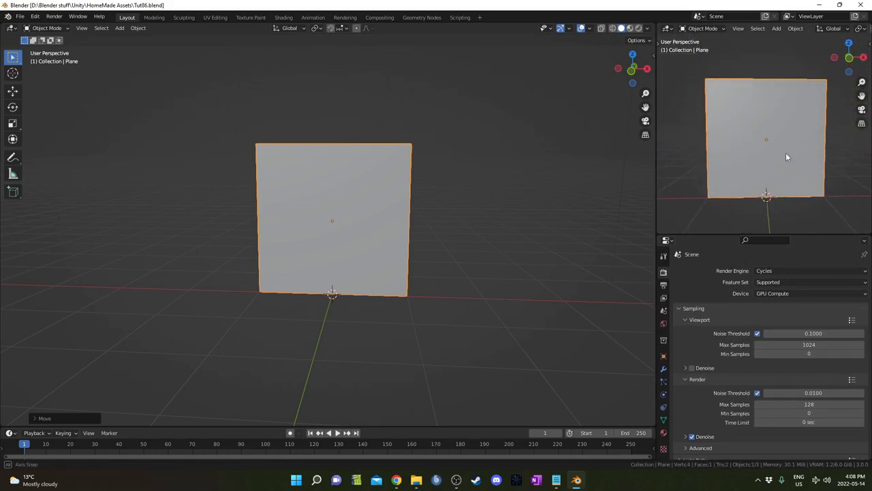
Change the main area to the Shader Editor without its sidebar and assign the existing material "Material" to the plane.
left_click(11, 28)
left_click(68, 113)
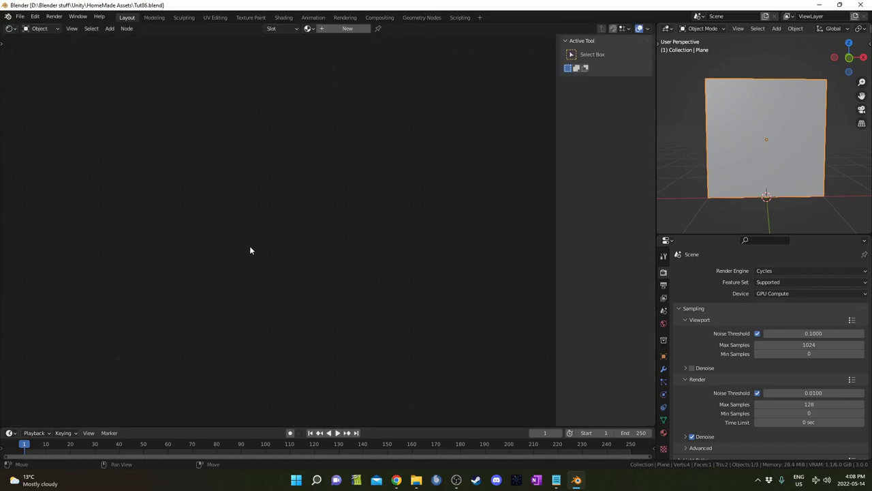
left_click(308, 29)
left_click(328, 43)
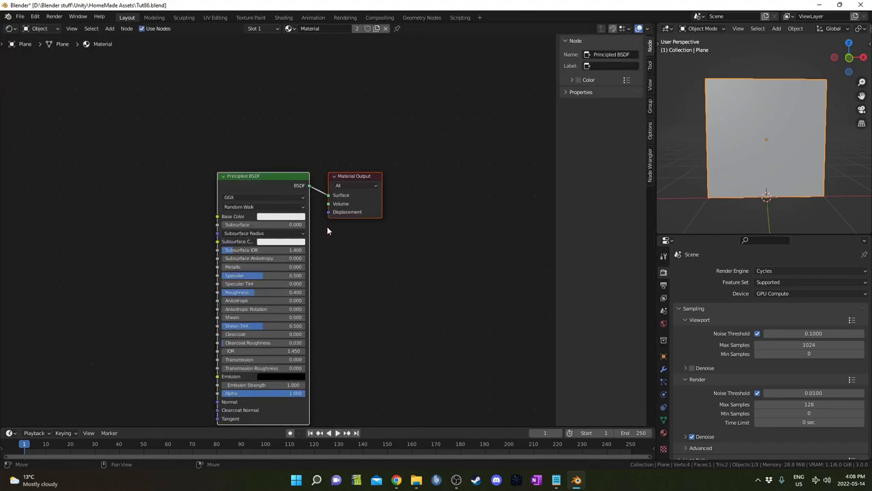
key("n")
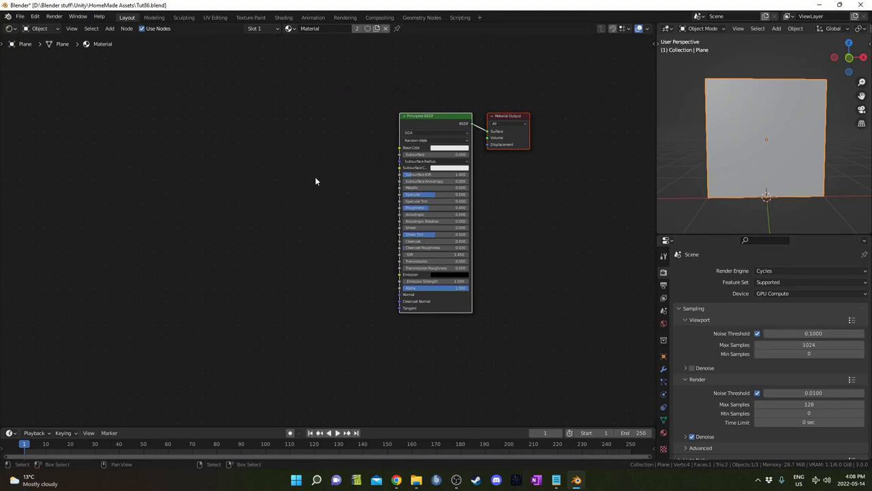
middle_click_drag(315, 178, 342, 173)
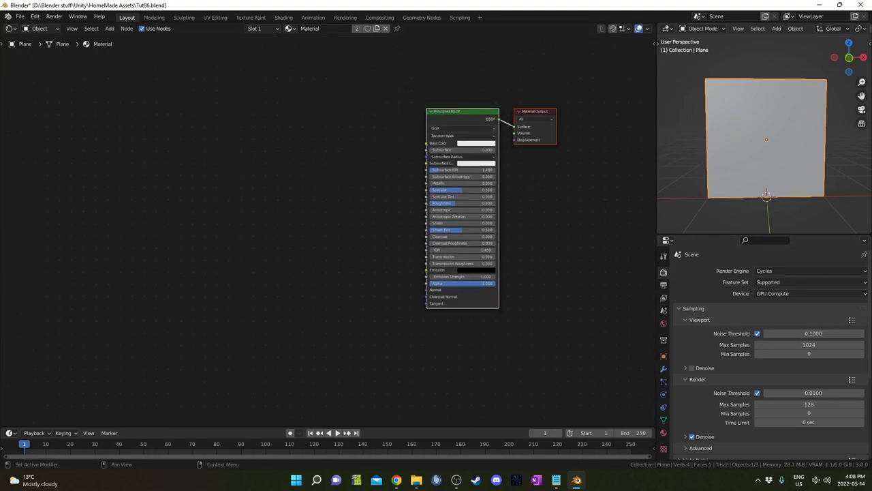
Save the file and switch the small 3D Viewport to Rendered shading.
key("ctrl+s")
mouse_move(753, 154)
middle_mouse_down()
mouse_move(747, 172)
mouse_move(750, 163)
middle_mouse_up()
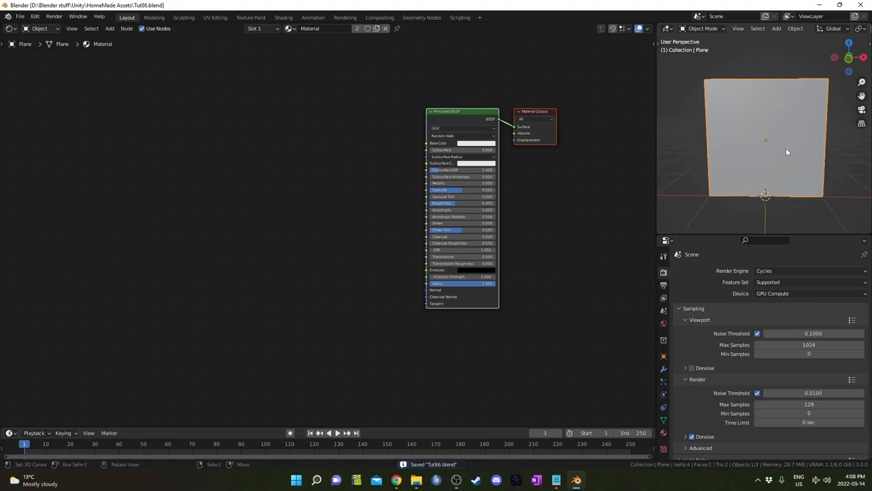
key("z")
left_click(762, 97)
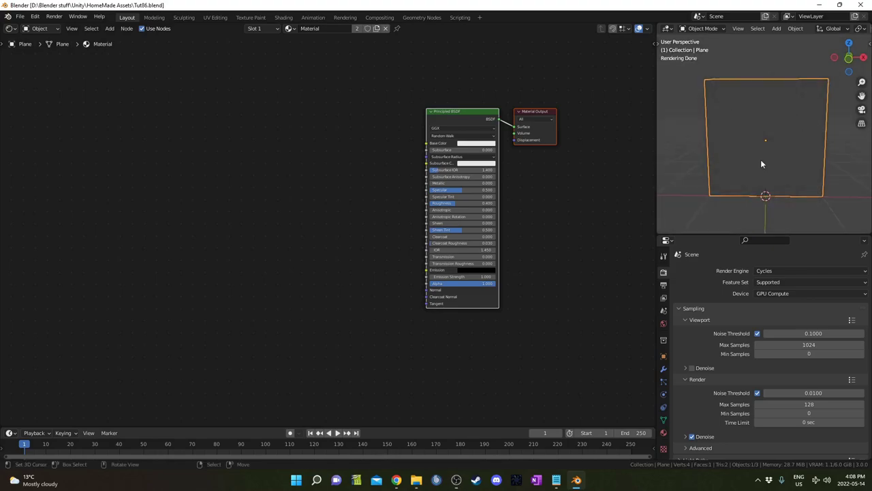
middle_click_drag(762, 163, 754, 156)
Set the Transmission of the plane's Principled BSDF to 1.
scroll(423, 300, "up", 3)
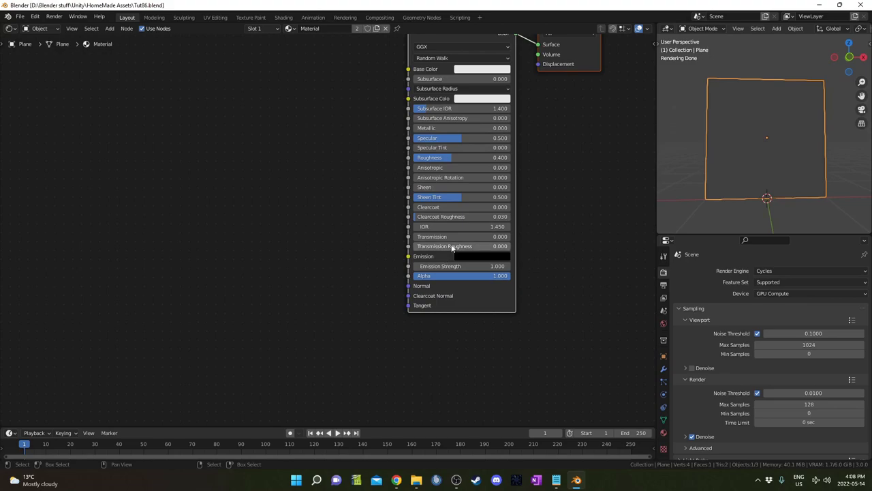
double_click(457, 236)
type("1")
key("Return")
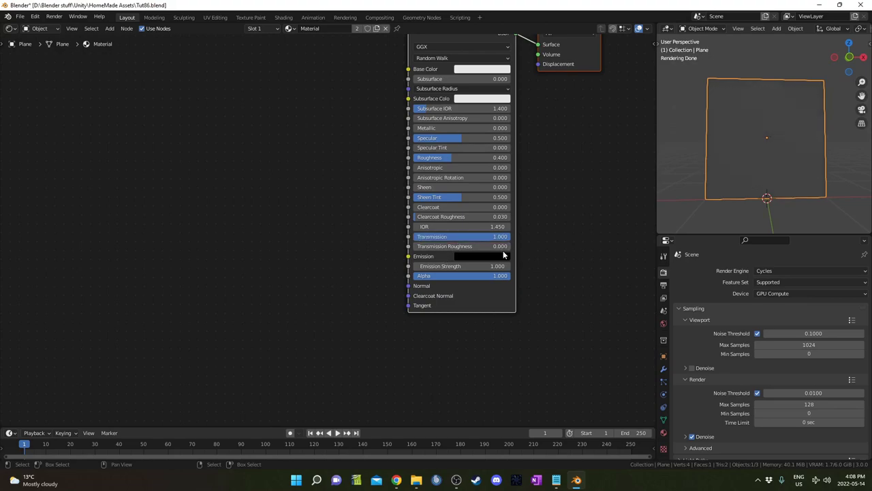
Use a Sky Texture as the colour of the world background.
scroll(757, 124, "down", 5)
middle_click_drag(758, 126, 763, 136)
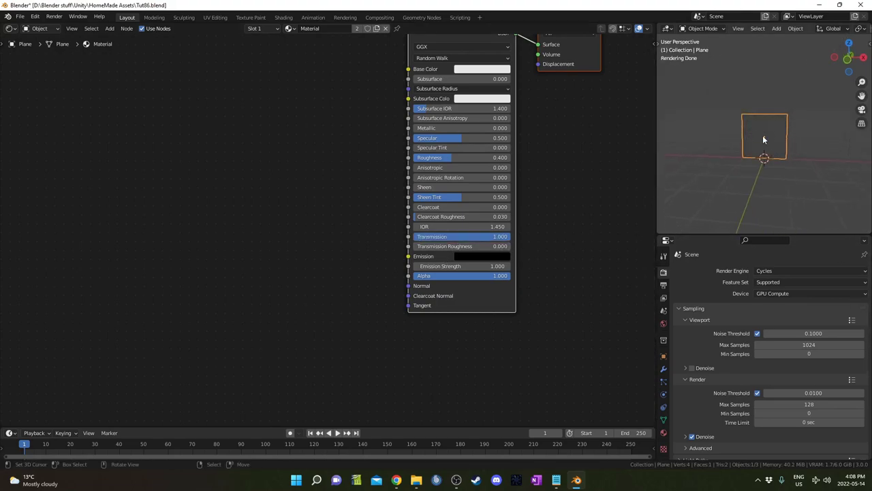
middle_click_drag(398, 135, 331, 178)
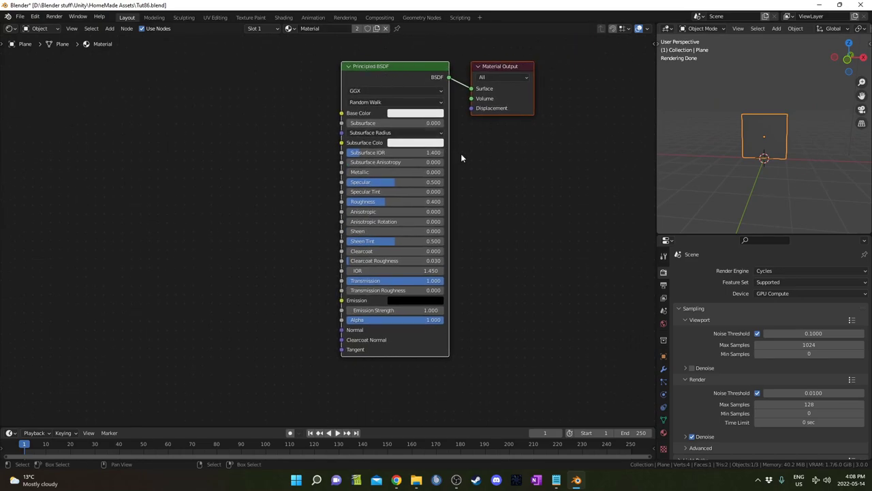
left_click(664, 323)
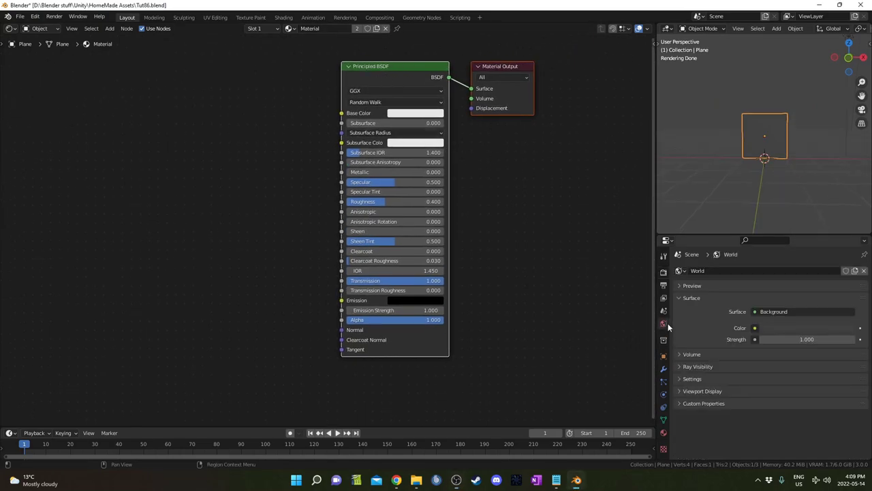
left_click(755, 328)
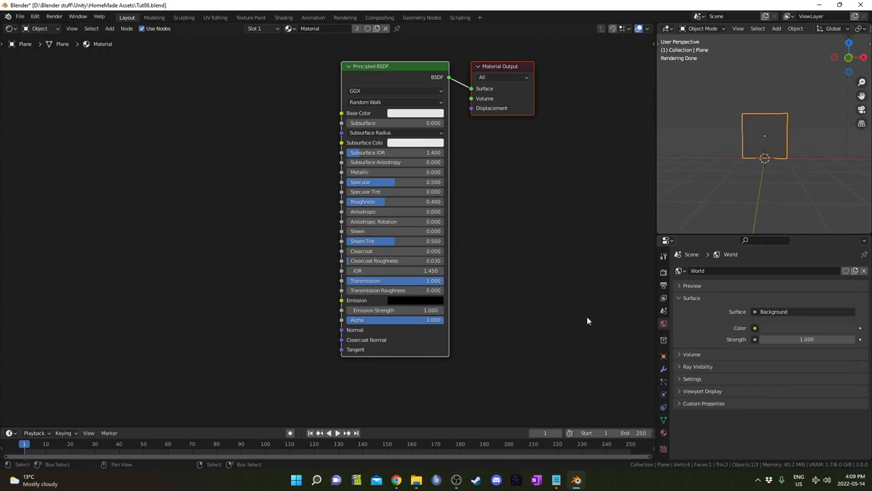
left_click(755, 327)
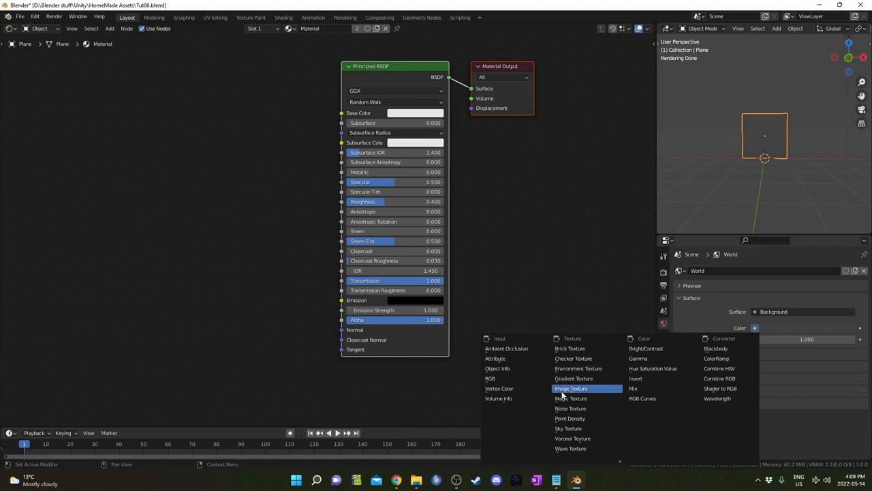
left_click(573, 427)
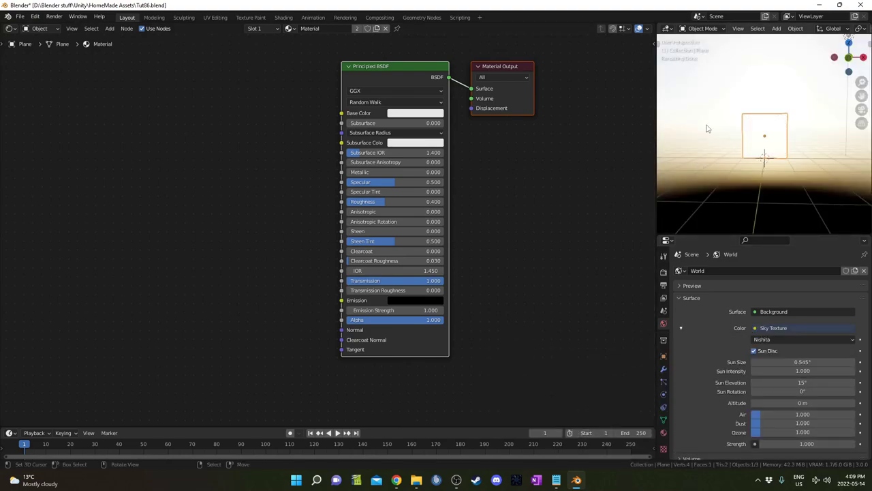
Lower the world background strength to 0.2.
scroll(801, 428, "down", 2)
mouse_move(811, 407)
left_mouse_down()
mouse_move(781, 407)
mouse_move(803, 404)
left_mouse_up()
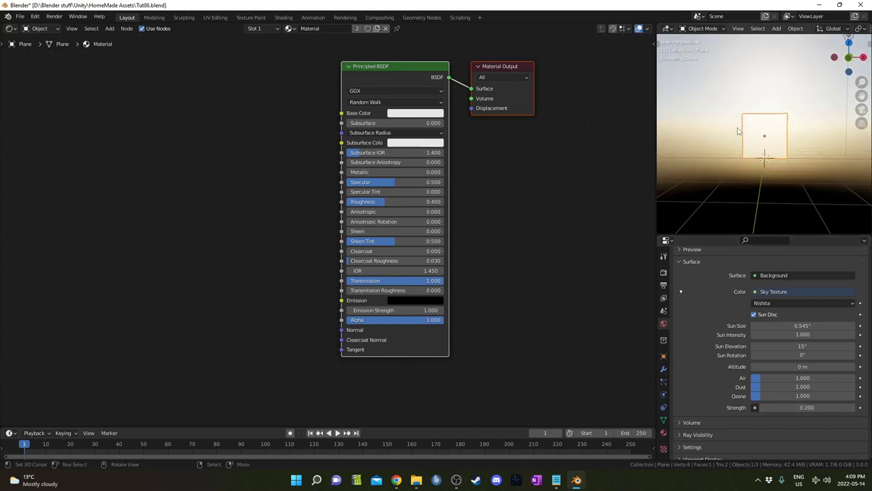
scroll(739, 130, "up", 3)
middle_click_drag(738, 129, 714, 128, "shift")
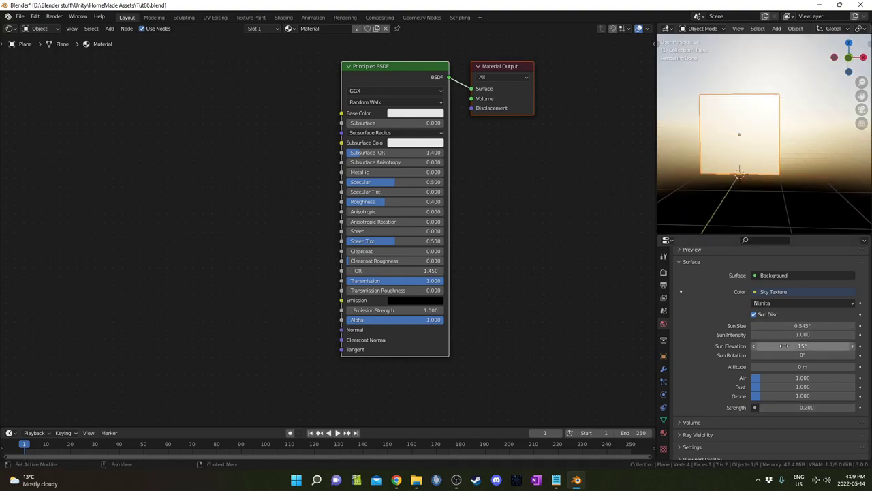
Set the Roughness of the plane's Principled BSDF to 0.1.
scroll(812, 103, "down", 12)
middle_click_drag(812, 103, 757, 164)
scroll(756, 164, "up", 5)
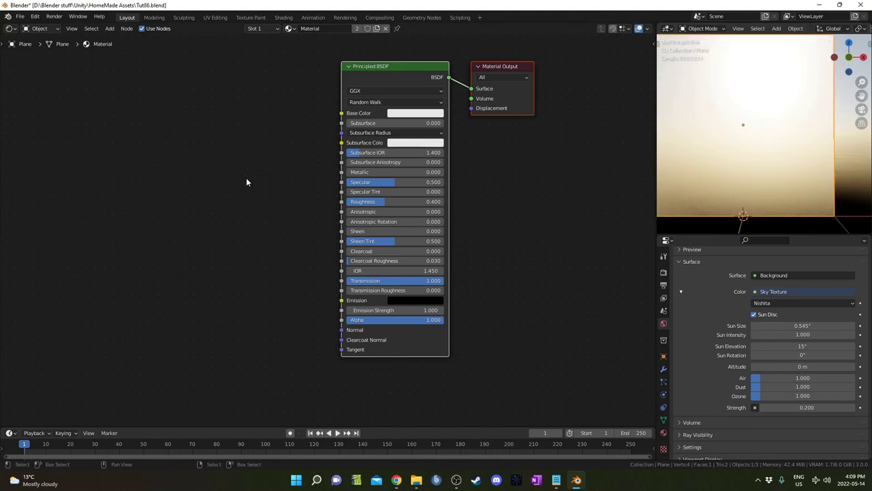
left_click(382, 203)
type("0.1")
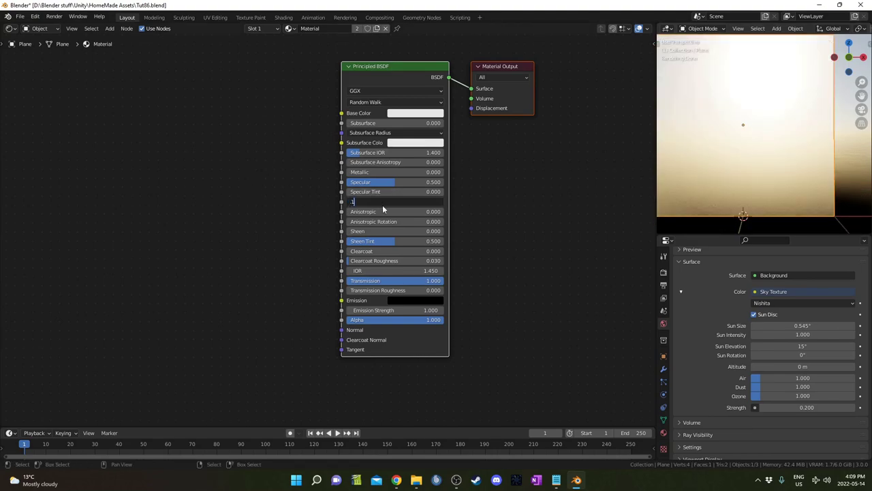
key("Return")
left_click(383, 203)
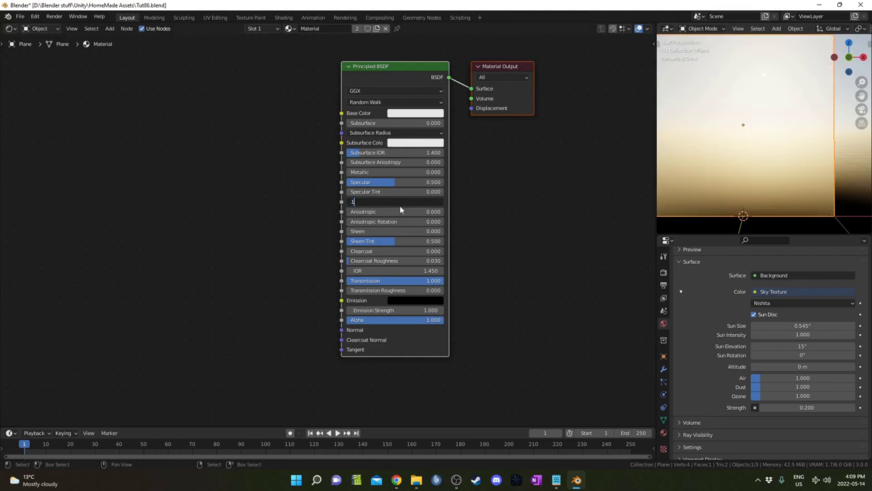
key("Return")
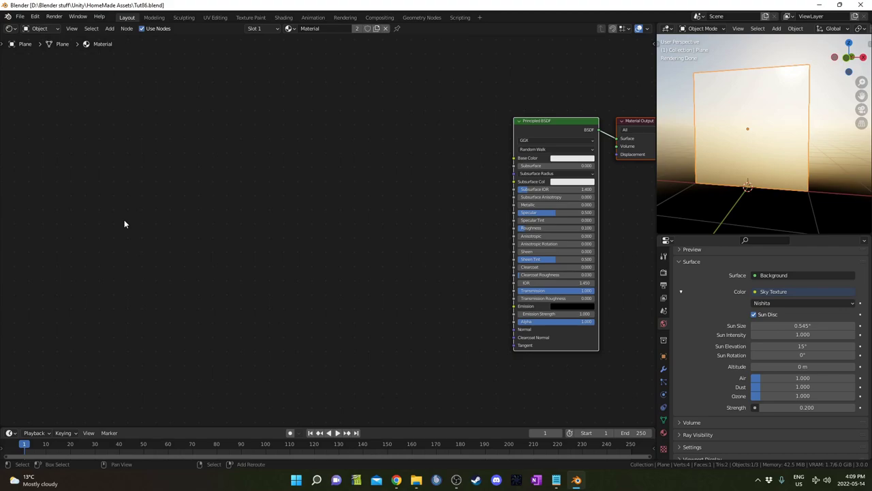
Add a Texture Coordinate node well ahead of the Principled BSDF, leaving room for more nodes between them.
key("shift+a")
type("coor")
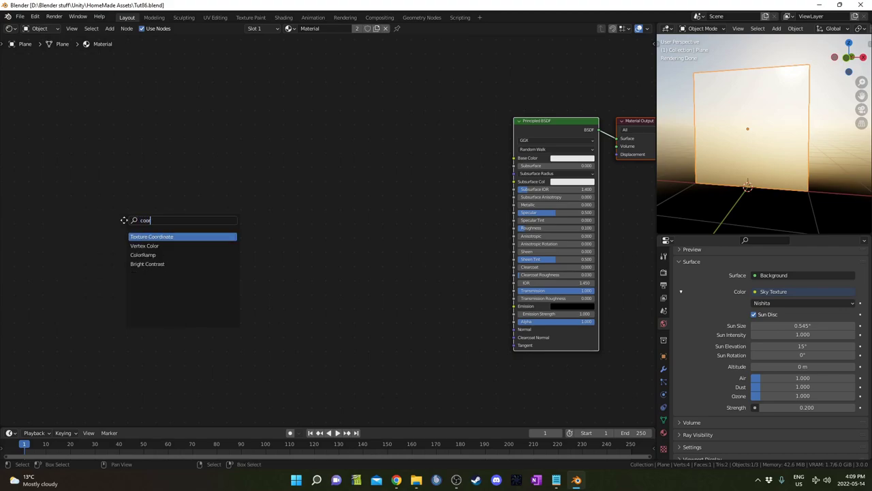
key("Return")
left_click(48, 176)
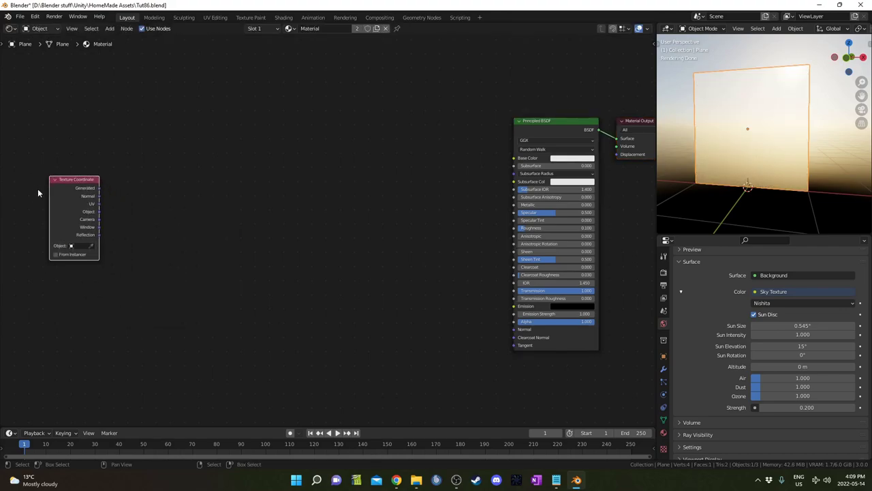
Preview the Texture Coordinate's Object output on the plane and move the node farther away from the Principled BSDF.
left_click(75, 188, "ctrl+shift")
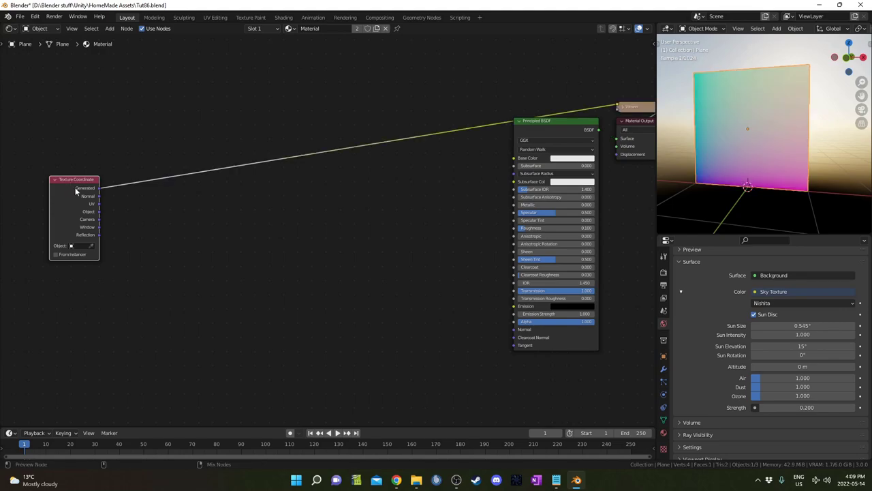
left_click(75, 188, "ctrl+shift")
left_click(76, 189, "ctrl+shift")
left_click(75, 190, "ctrl+shift")
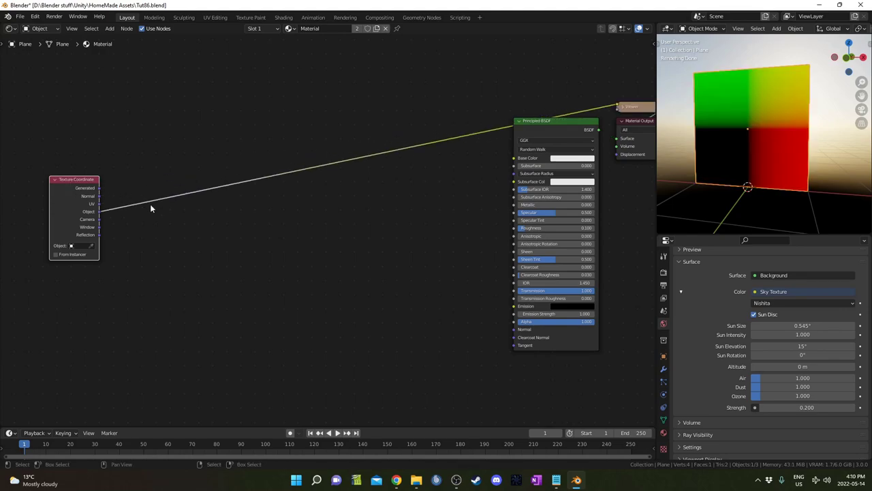
middle_click_drag(151, 219, 240, 223)
left_click_drag(174, 203, 100, 207)
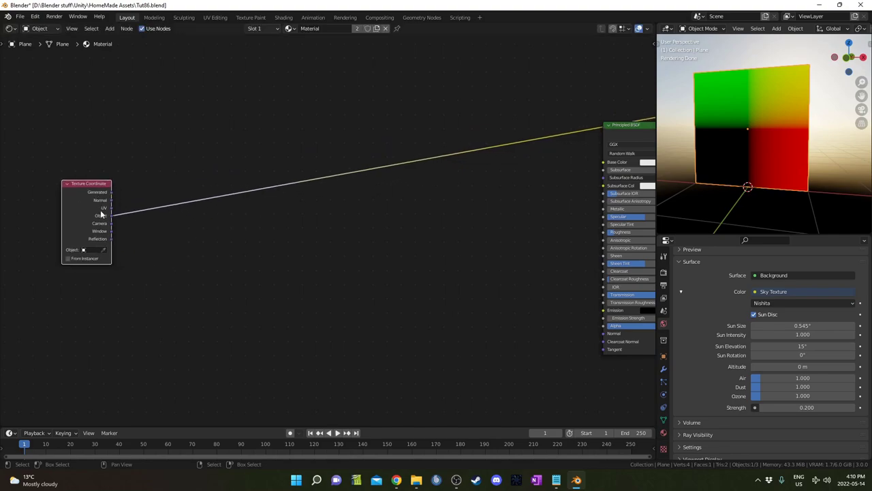
Insert a Voronoi Texture node into the link coming from the Texture Coordinate's Object output.
scroll(101, 211, "up", 4)
middle_click_drag(115, 242, 233, 239)
middle_click_drag(284, 217, 304, 258)
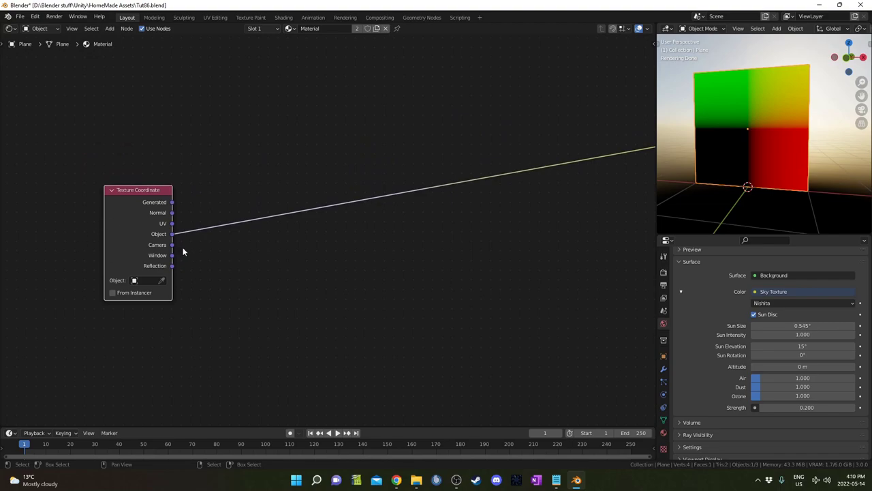
key("shift+a")
left_click(261, 254)
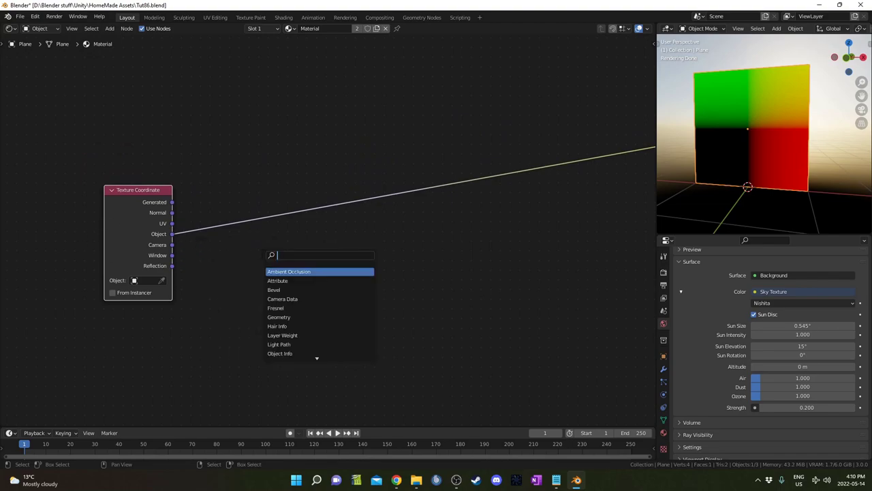
type("vector")
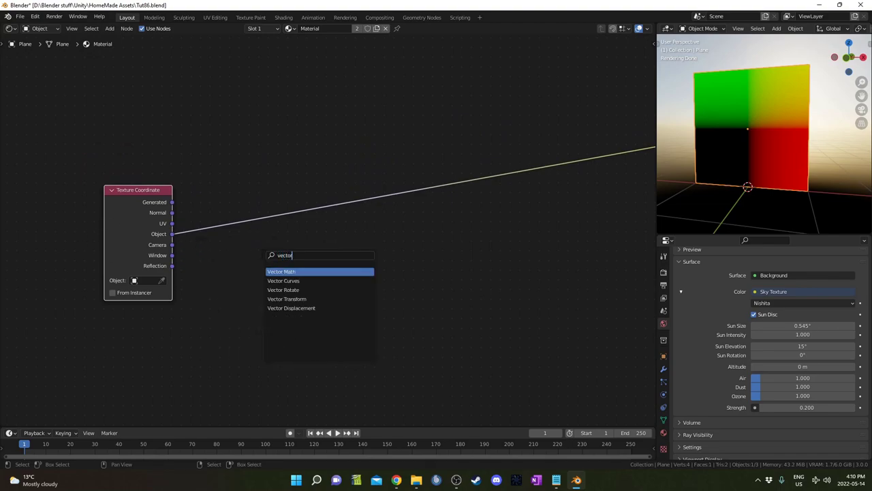
key("BackSpace")
key("BackSpace")
key("BackSpace")
key("BackSpace")
key("BackSpace")
key("BackSpace")
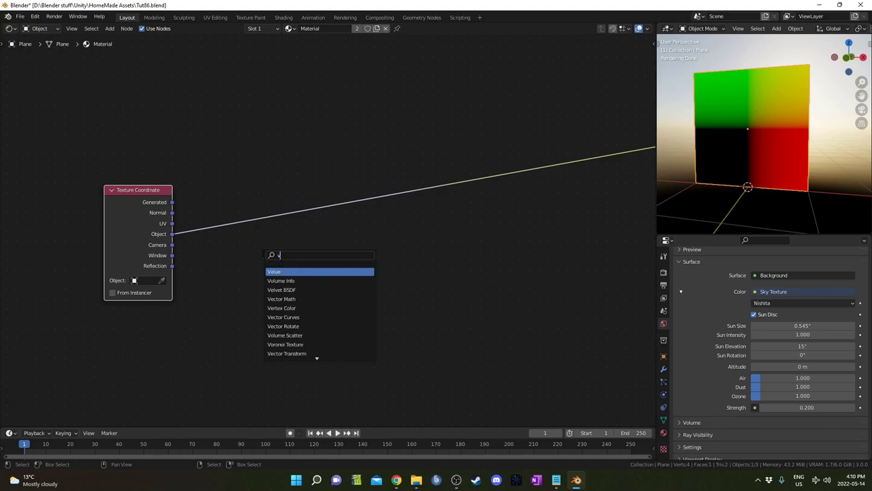
type("voro")
key("Return")
left_click(262, 133)
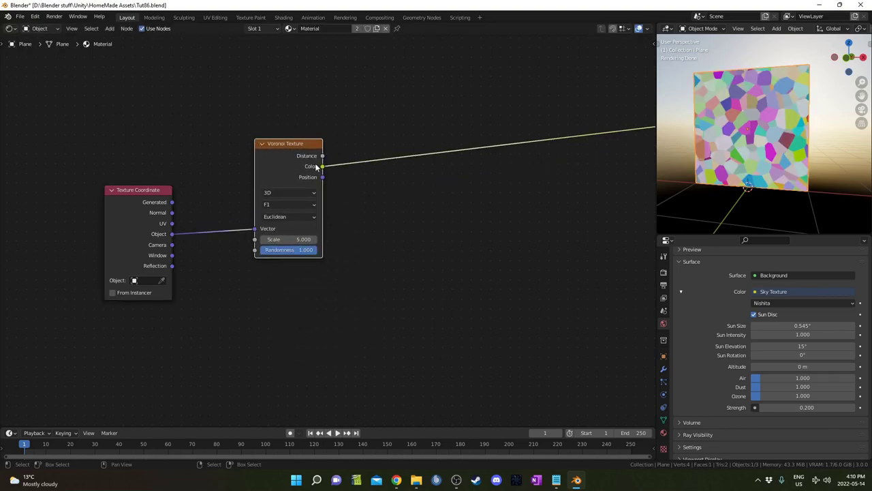
Cycle the Voronoi Texture's preview to its Position output.
middle_click_drag(304, 149, 215, 196)
left_click(215, 195, "ctrl+shift")
left_click(215, 196, "ctrl+shift")
left_click(215, 195, "ctrl+shift")
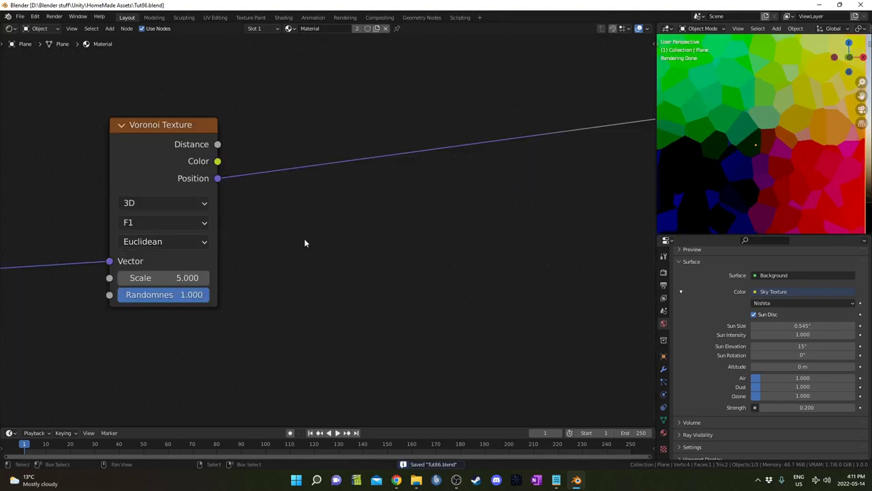
Insert a Separate XYZ node into the link coming from the Voronoi Texture's Position output.
key("shift+a")
left_click(318, 231)
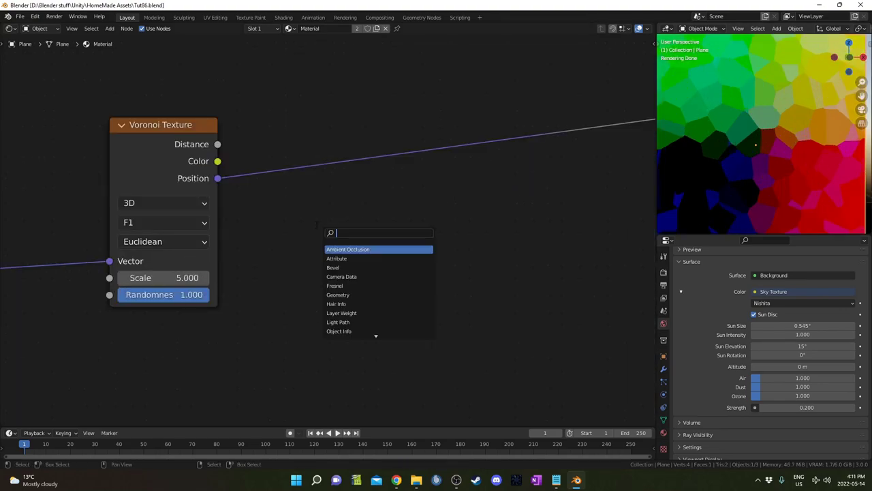
type("sep")
left_click(342, 267)
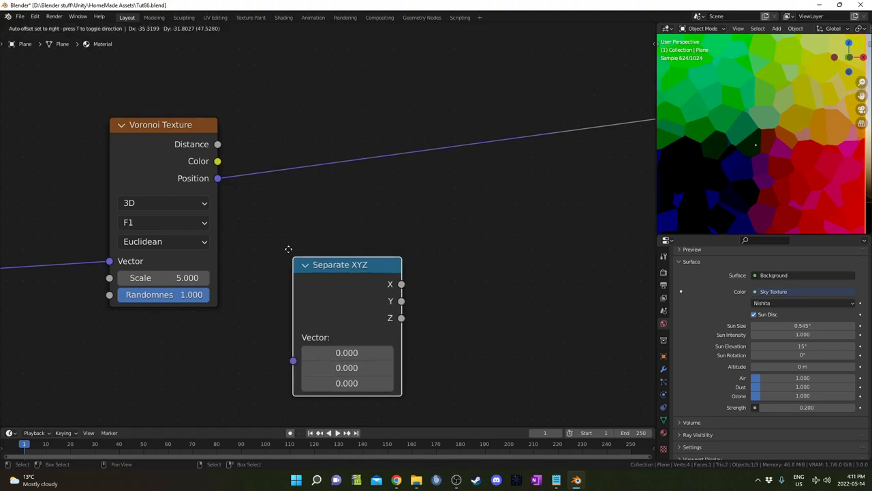
left_click(363, 263)
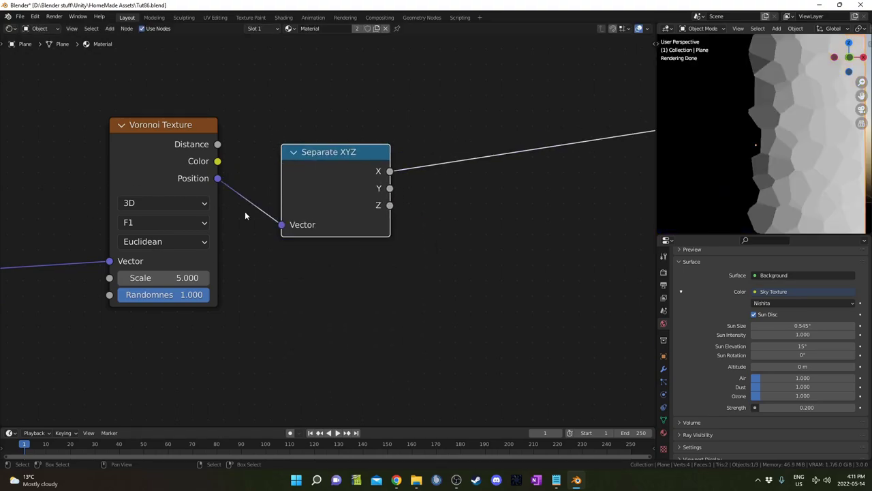
Nudge the Voronoi Texture node slightly and preview the Separate XYZ node's Y output on the plane.
middle_click_drag(258, 220, 294, 261)
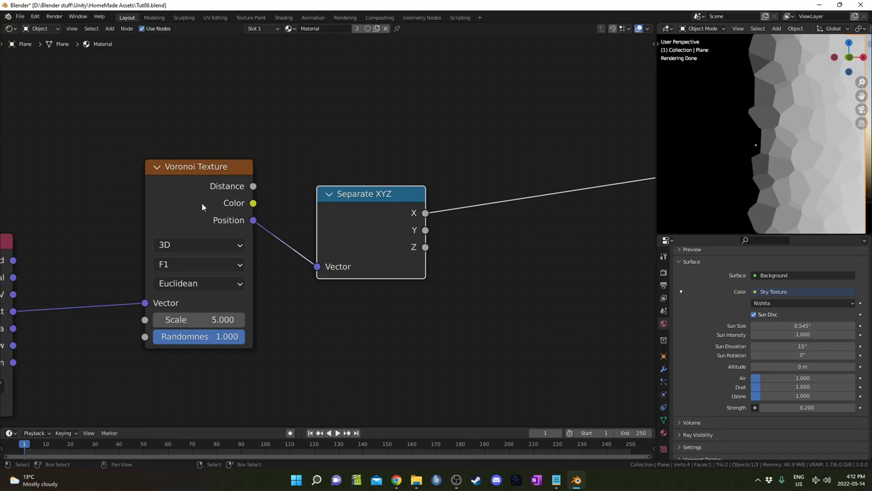
left_click_drag(202, 203, 197, 194)
scroll(762, 170, "down", 2)
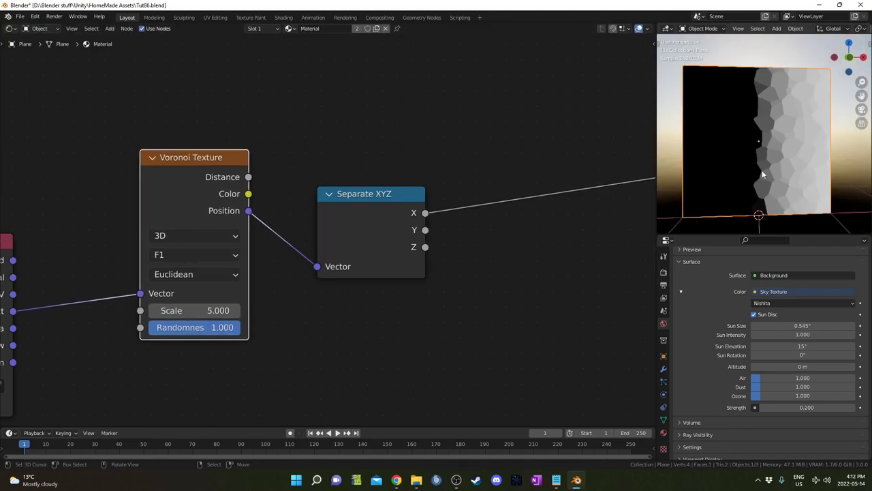
middle_click_drag(752, 177, 749, 169)
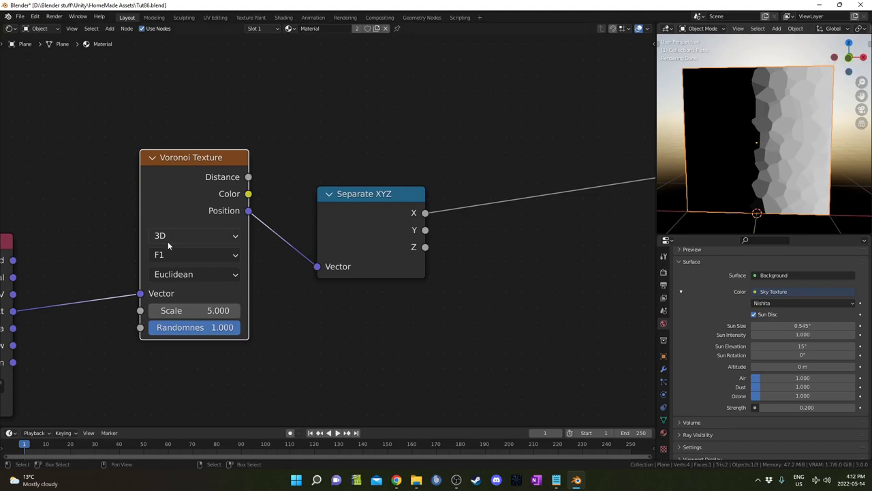
left_click(374, 201, "ctrl+shift")
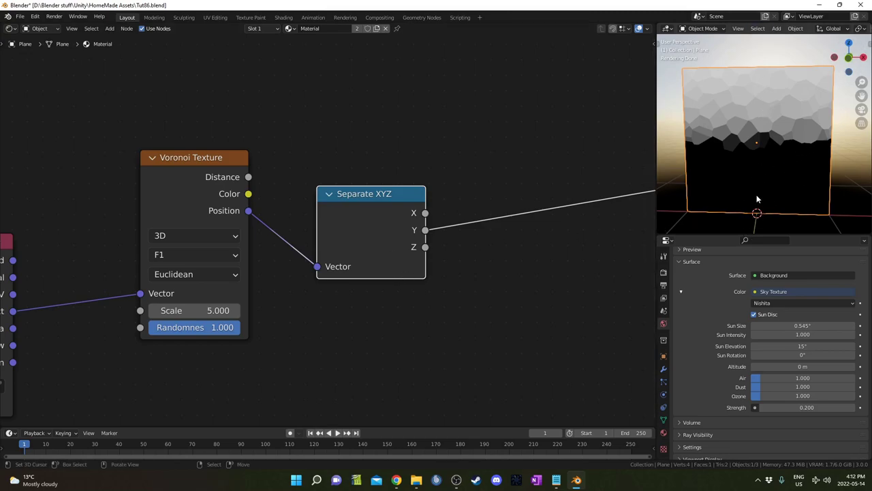
Check the plane's transform values and apply its rotation.
middle_click_drag(512, 242, 422, 200)
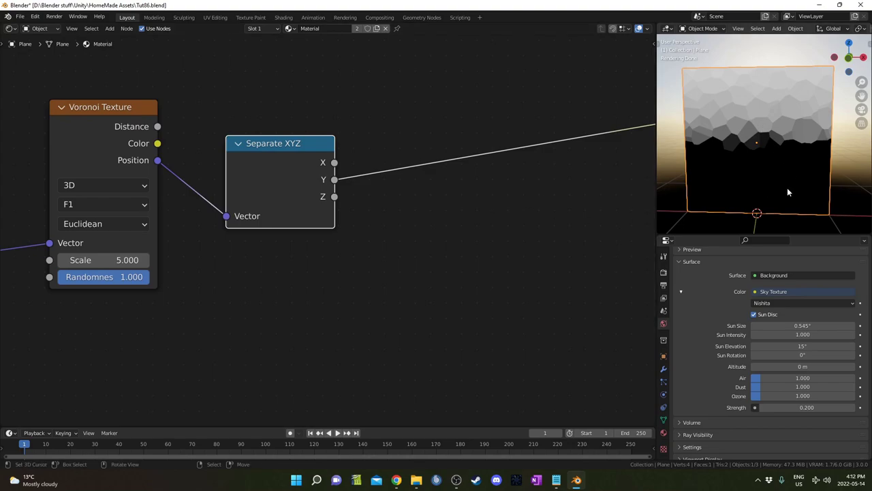
key("n")
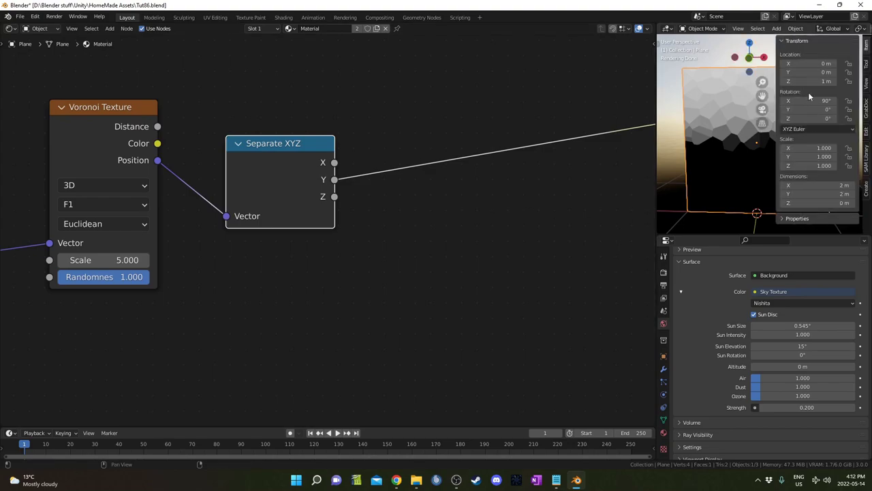
key("n")
key("ctrl+a")
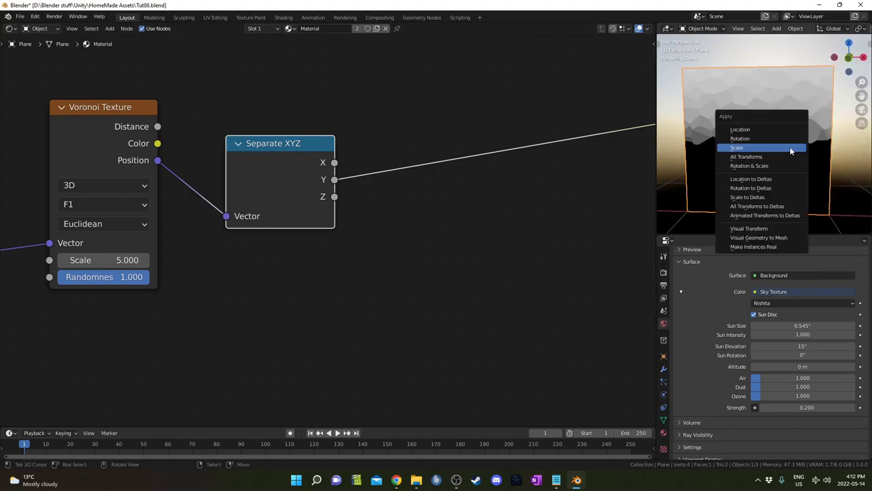
left_click(787, 140)
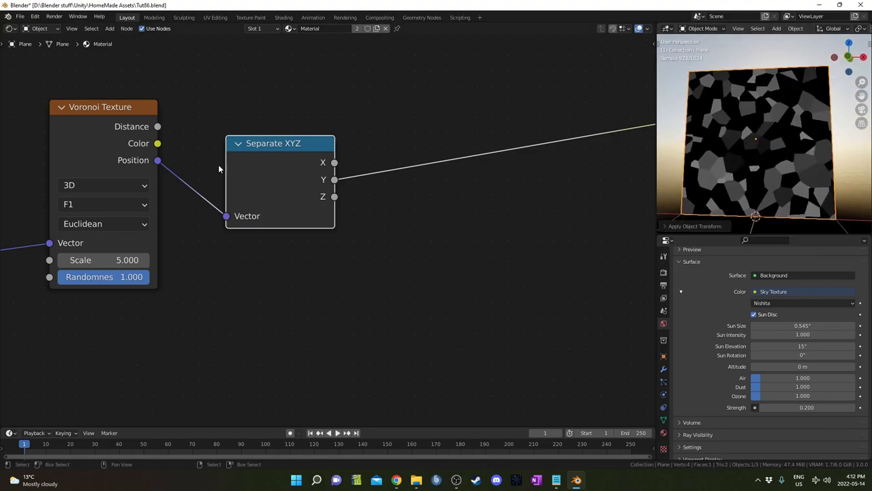
Compare the Separate XYZ node's X and Y outputs on the plane and inspect the plane from its side.
left_click(297, 149, "ctrl+shift")
middle_click_drag(817, 169, 813, 187)
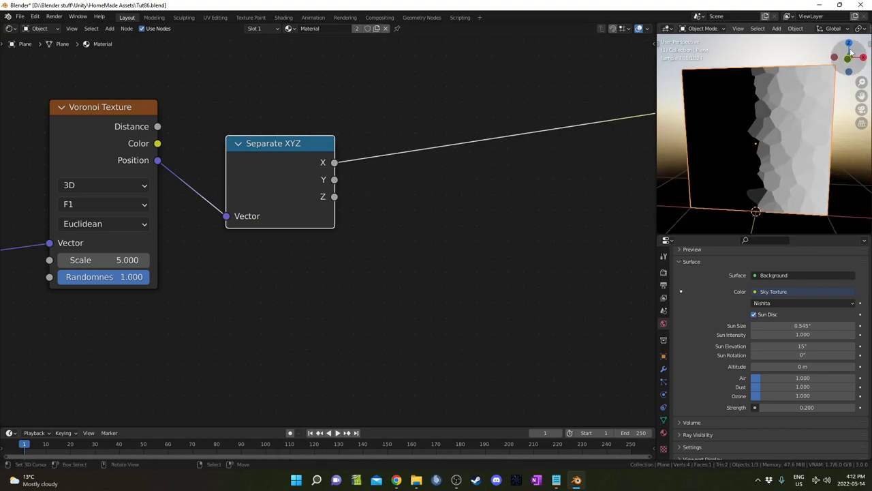
key("alt+s")
middle_click_drag(842, 161, 691, 190)
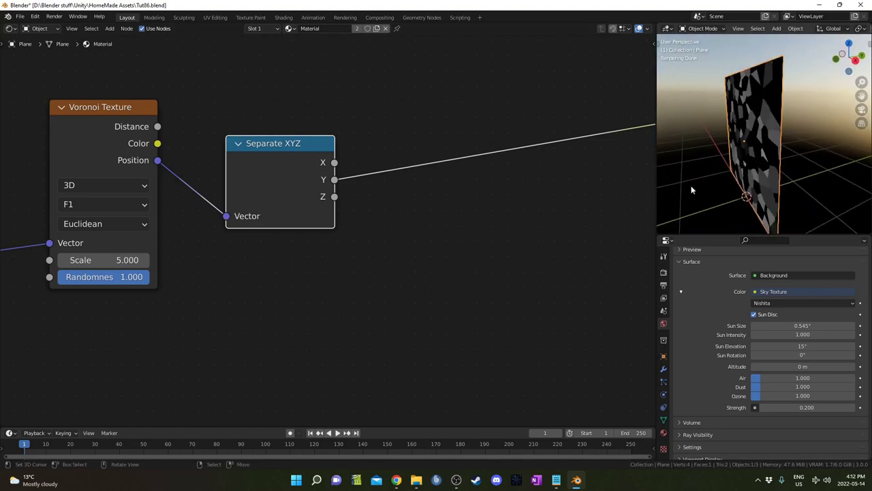
Try tilting the plane about the global X axis.
key("r")
key("x")
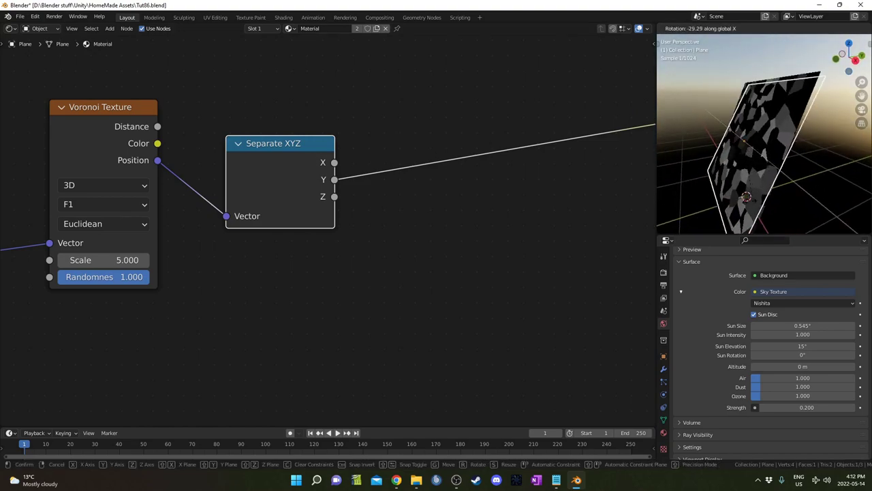
right_click(810, 140)
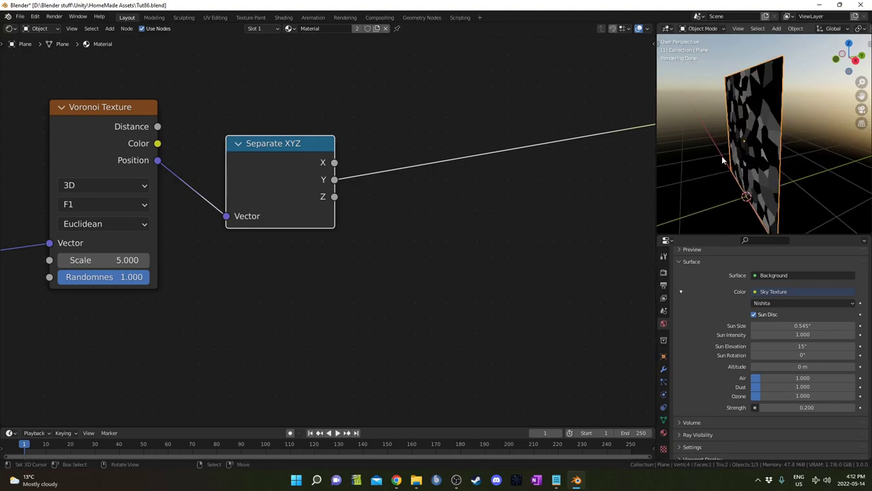
middle_click_drag(809, 139, 821, 145)
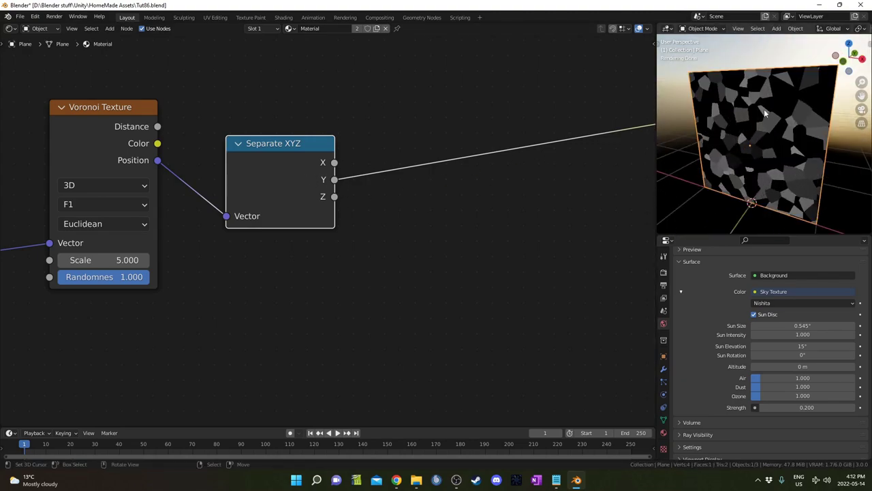
Preview the Separate XYZ node's Z output on the plane.
middle_click_drag(269, 266, 223, 302)
left_click(270, 197, "ctrl+shift")
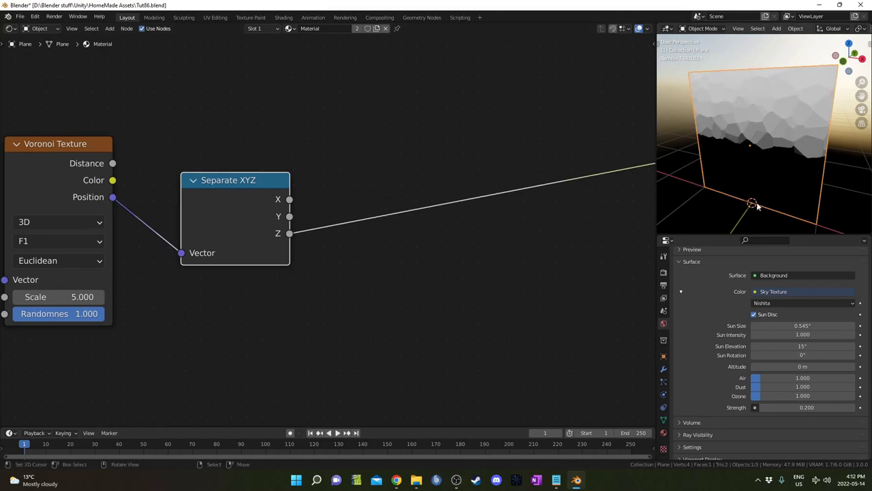
middle_click_drag(196, 246, 231, 209)
scroll(233, 208, "down", 6)
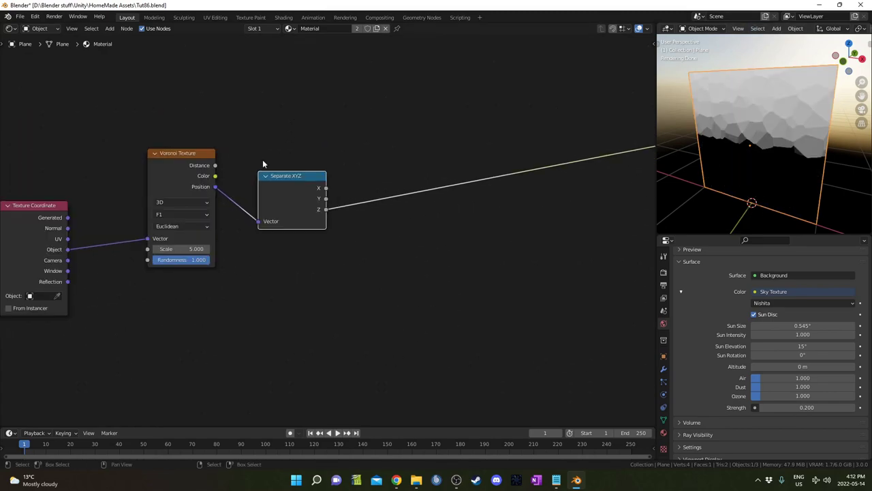
Remove the Separate XYZ node and preview the Voronoi Texture's Position output directly on the plane.
left_click_drag(277, 189, 308, 274)
key("c")
key("Escape")
key("x")
Add a Vector Math node beside the Voronoi Texture and set its operation to Subtract.
middle_click_drag(329, 261, 374, 264)
scroll(356, 265, "up", 1)
key("shift+a")
left_click(355, 266)
type("add")
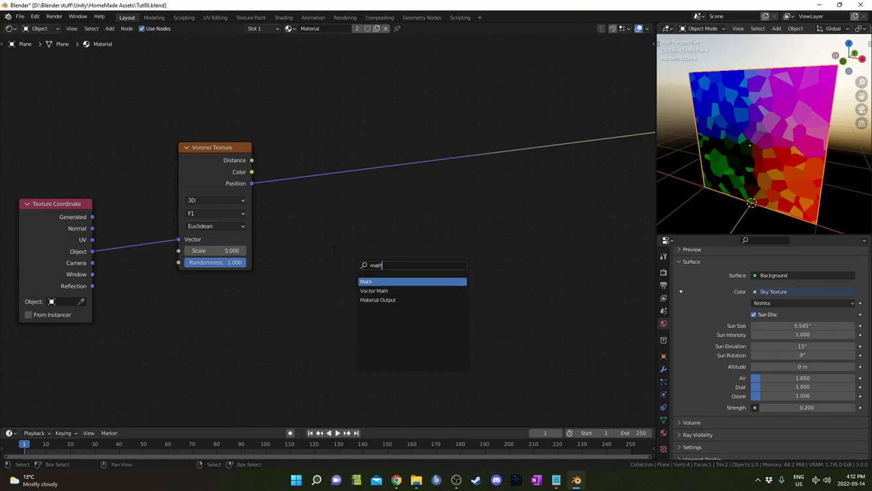
key("Down")
key("Return")
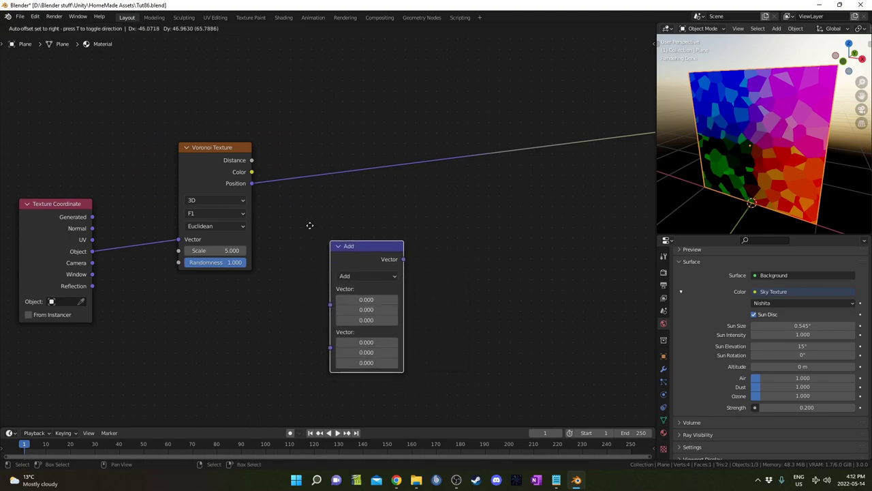
left_click(311, 206)
middle_click_drag(345, 387, 389, 315)
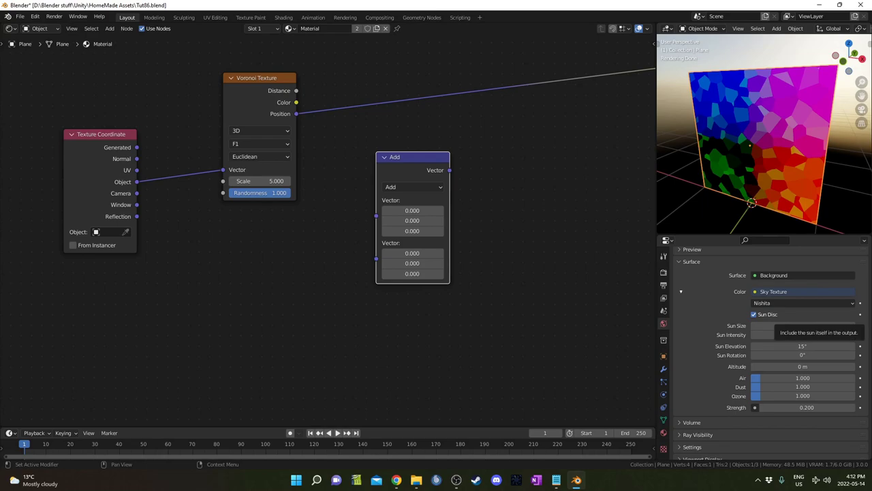
scroll(444, 171, "up", 2)
left_click(445, 171)
left_click(422, 203)
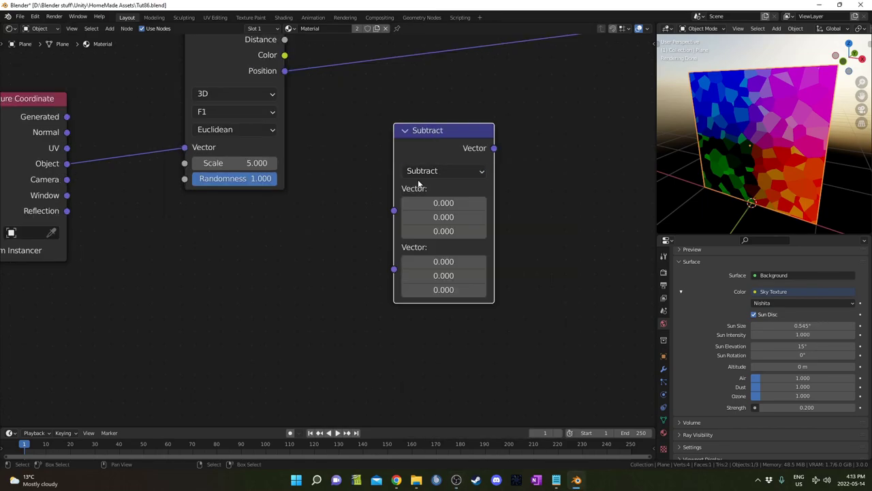
Connect the Voronoi Position to the Subtract node's first vector and the Texture Coordinate's Object output to its second vector.
scroll(374, 229, "down", 2)
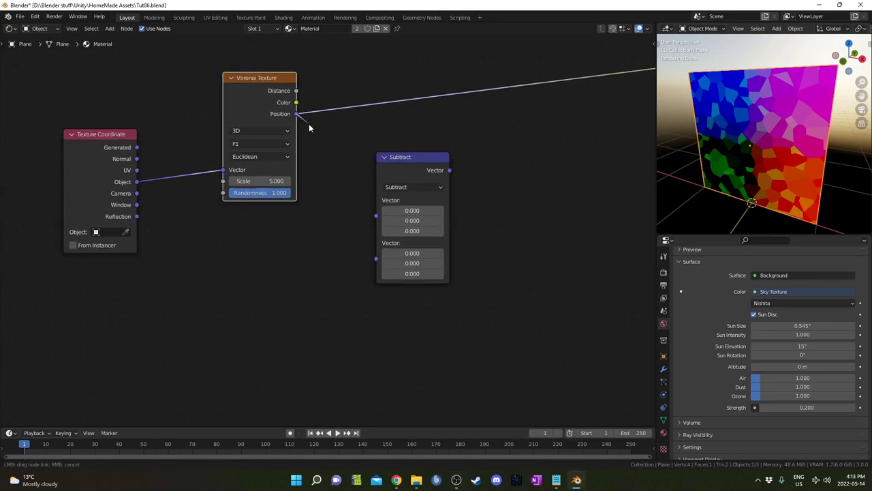
left_click_drag(295, 119, 377, 215)
middle_click_drag(399, 180, 469, 157)
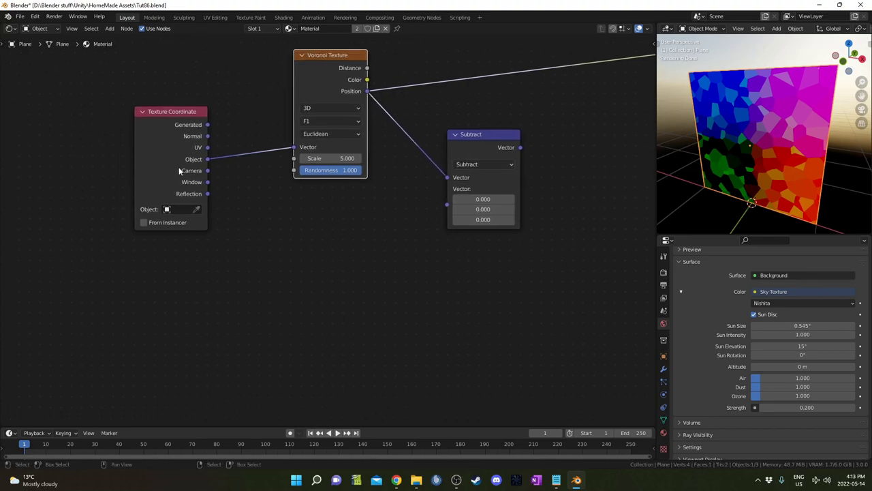
left_click_drag(209, 160, 445, 208)
left_click_drag(160, 147, 146, 184)
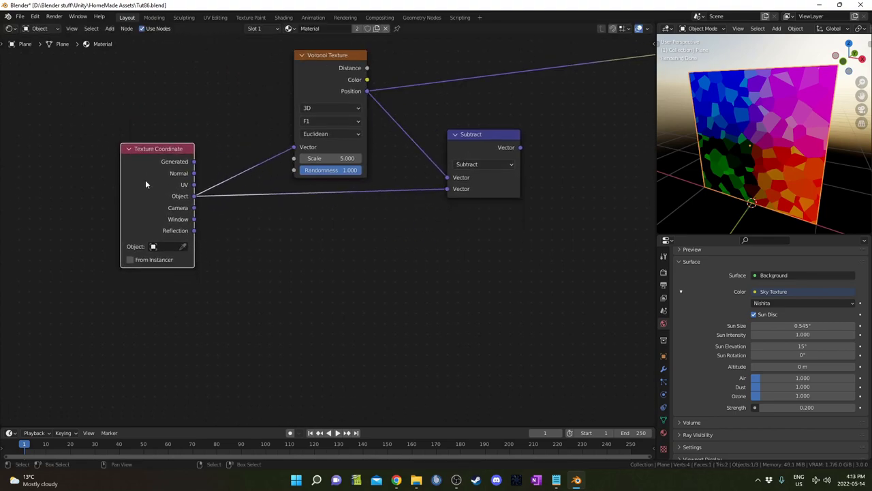
Preview the Subtract node's output on the plane and inspect the cells up close.
left_click_drag(490, 135, 488, 148)
left_click(488, 147, "ctrl+shift")
middle_click_drag(551, 169, 475, 149)
scroll(748, 172, "up", 2)
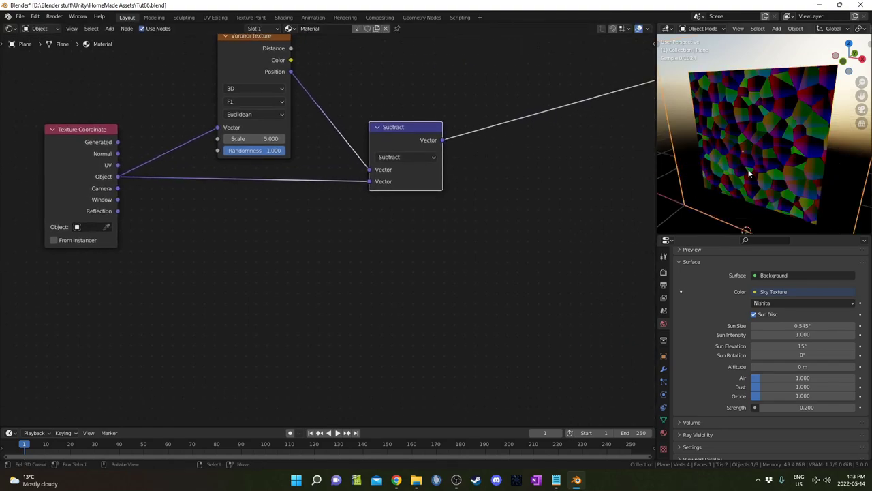
scroll(748, 169, "up", 4)
middle_click_drag(749, 170, 787, 140)
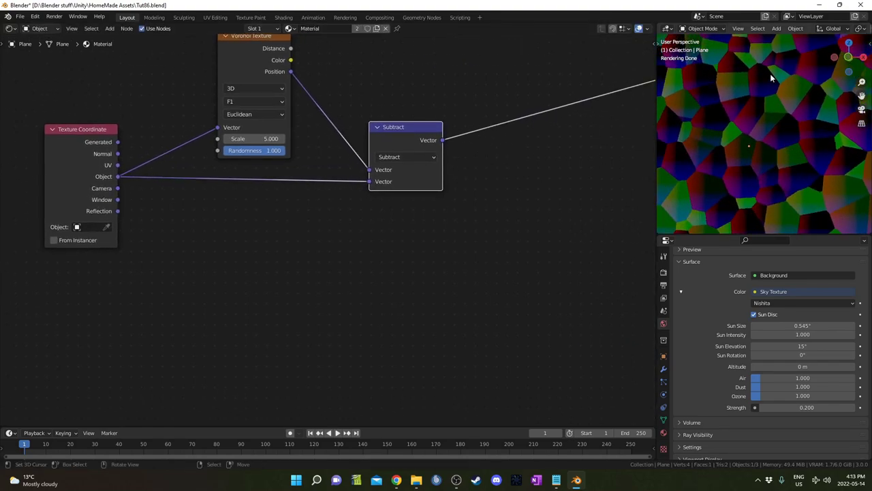
scroll(742, 139, "down", 2)
Compare the Voronoi Texture's Position output with the Subtract result on the plane.
middle_click_drag(254, 56, 240, 120)
left_click(240, 120, "ctrl+shift")
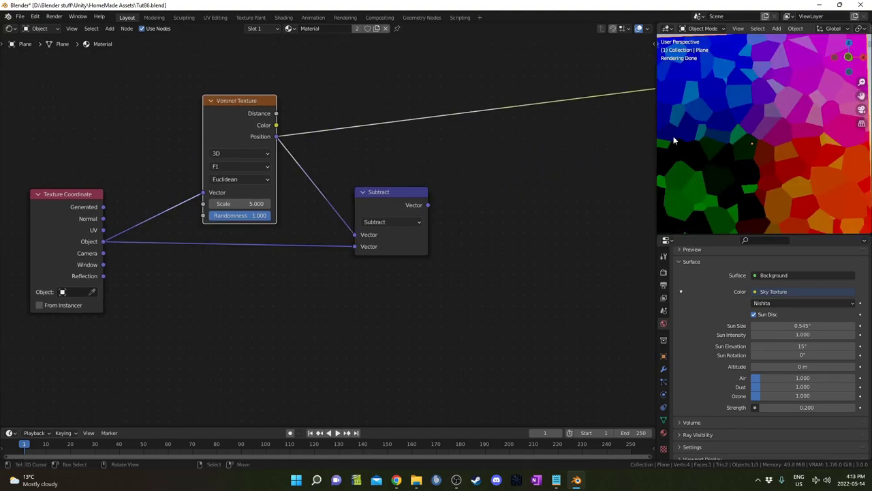
left_click(392, 195, "ctrl+shift")
Insert a ColorRamp node on the link after the Subtract node and examine the cell shading on the plane.
middle_click_drag(445, 308, 395, 298)
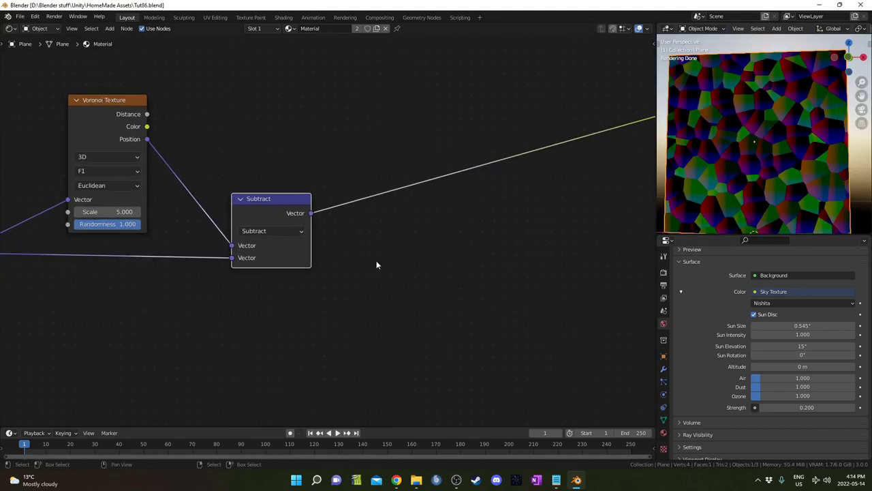
key("shift+a")
left_click(383, 251)
type("colorr")
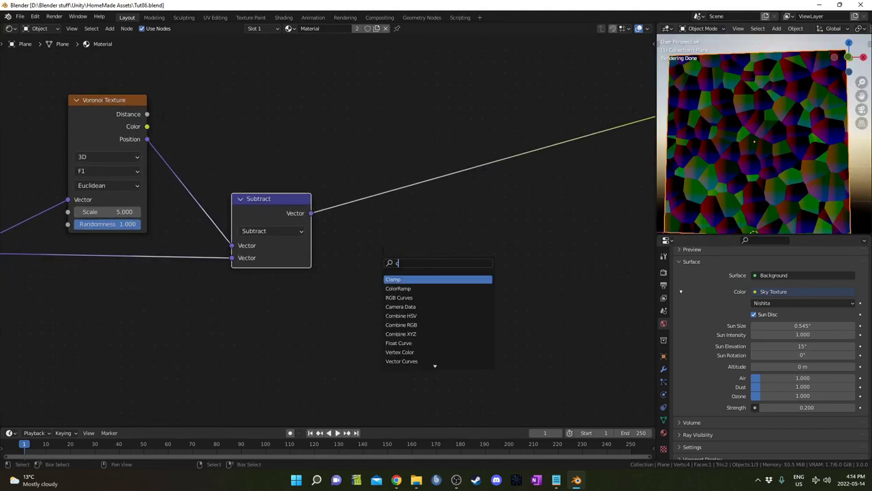
key("Return")
left_click(367, 129)
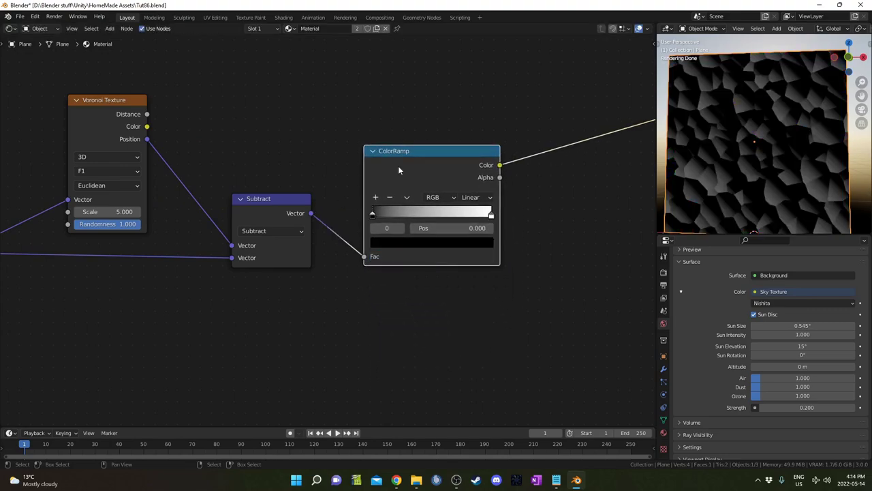
scroll(765, 165, "up", 3)
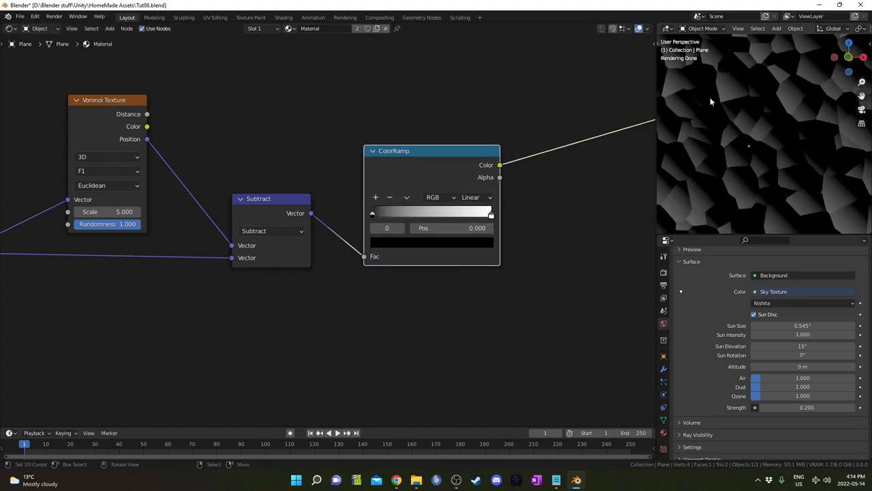
scroll(783, 127, "down", 3)
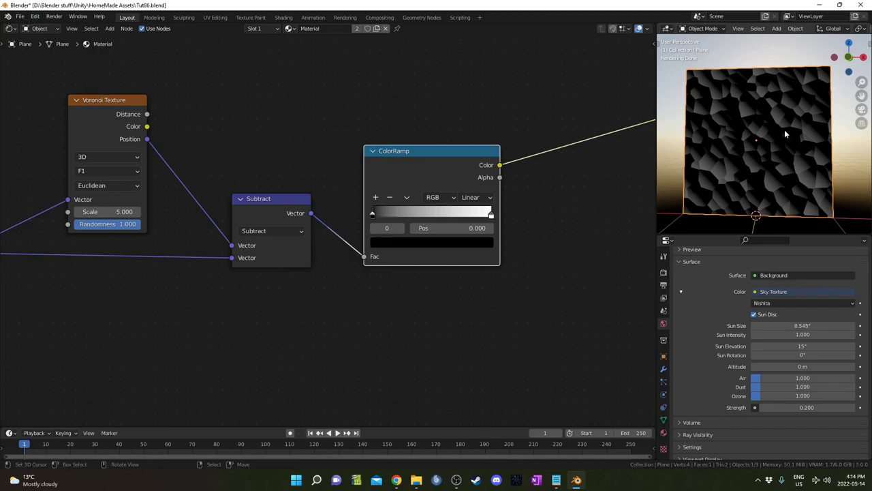
middle_click_drag(384, 150, 369, 152)
mouse_move(414, 158)
left_mouse_down()
mouse_move(438, 170)
mouse_move(419, 169)
left_mouse_up()
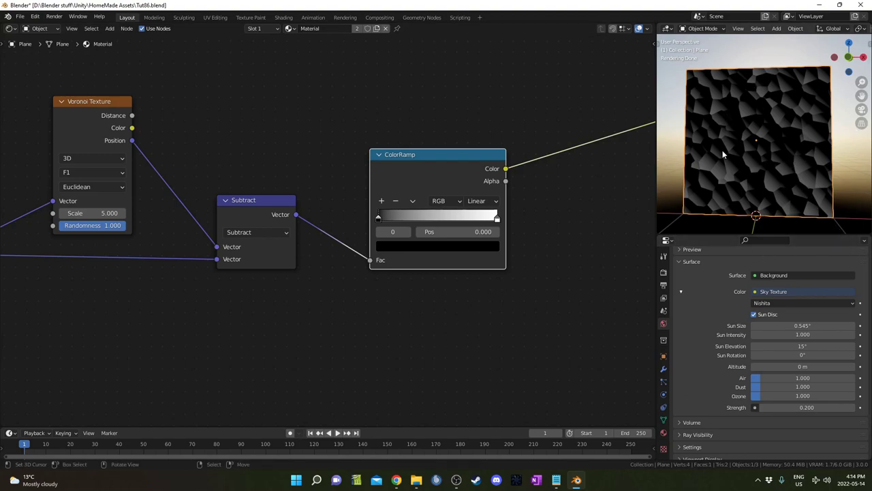
Move the ColorRamp close to the Principled BSDF, leaving space for more nodes after the Subtract node.
middle_click_drag(444, 194, 295, 191)
scroll(295, 191, "down", 3)
left_click_drag(295, 191, 422, 178)
scroll(421, 176, "down", 5)
left_click_drag(379, 98, 562, 206)
key("g")
left_click(548, 134)
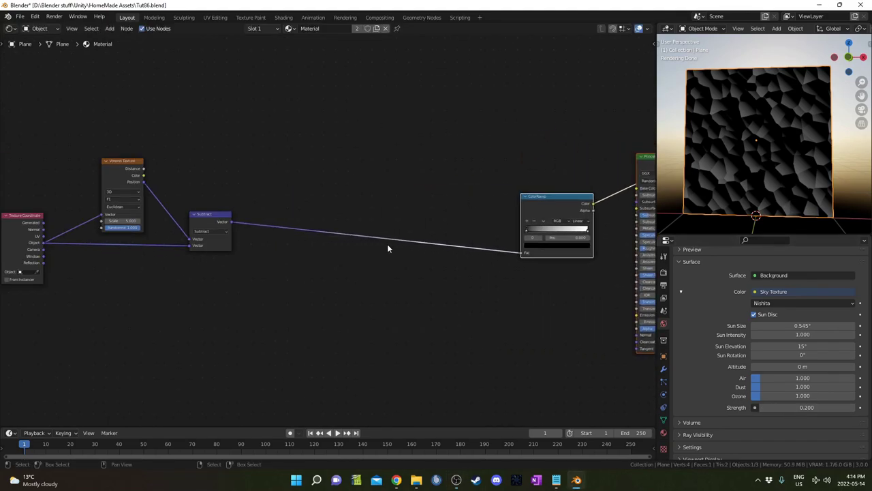
Insert a Vector Rotate node on the link between the Subtract node and the ColorRamp.
scroll(354, 254, "up", 6)
middle_click_drag(278, 268, 377, 235)
key("shift+a")
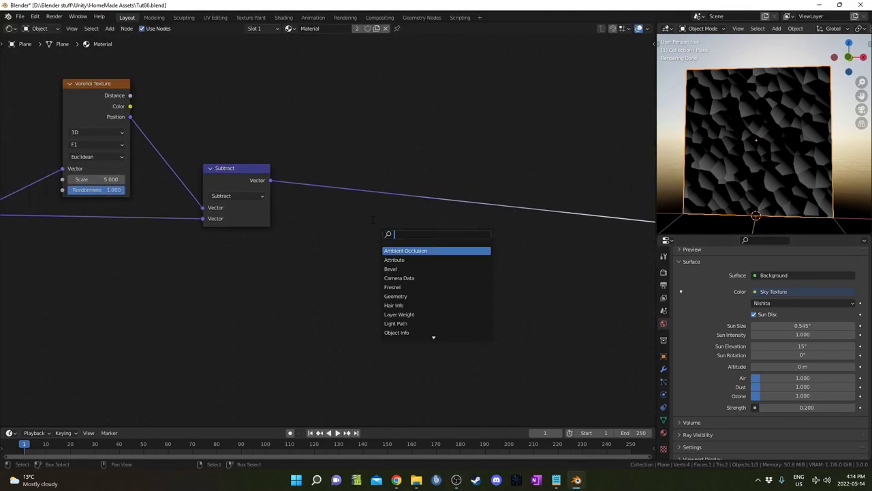
type("veco")
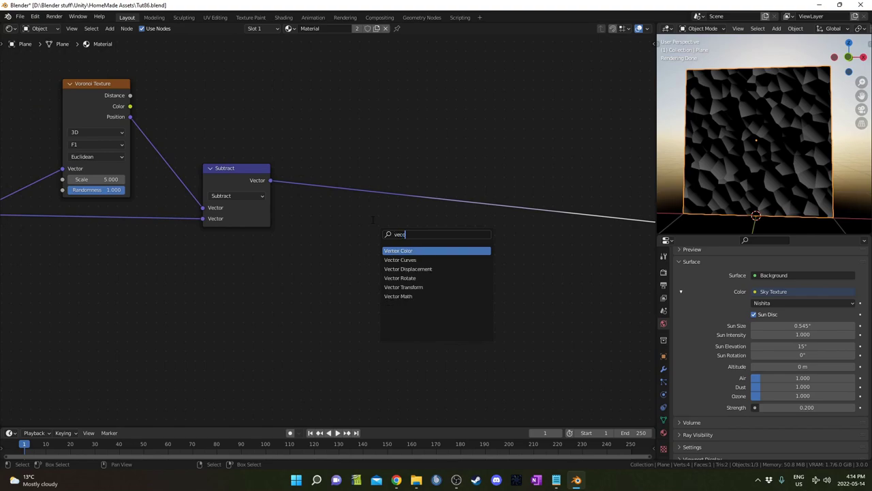
key("BackSpace")
key("BackSpace")
type("c")
key("Down")
key("Down")
key("Return")
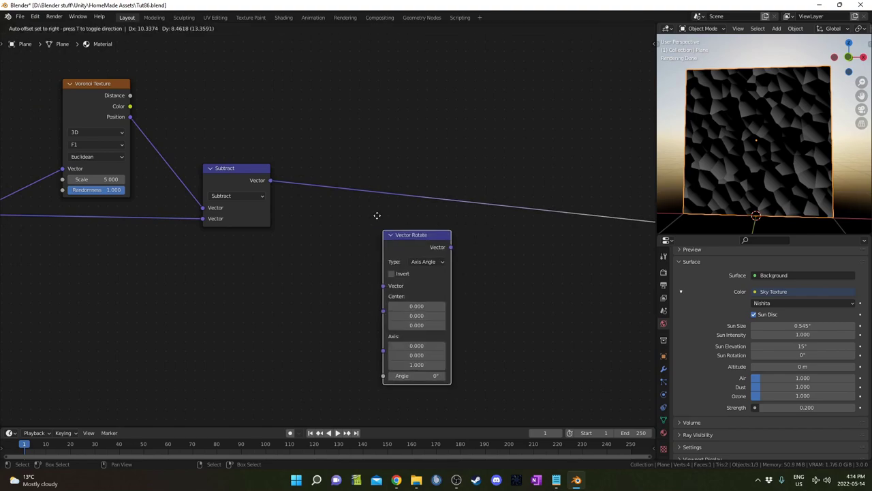
left_click(343, 120)
Duplicate the Subtract node and insert the copy on the link after the Vector Rotate node.
middle_click_drag(476, 250, 408, 265)
scroll(409, 265, "up", 1)
key("shift+a")
left_click(451, 296)
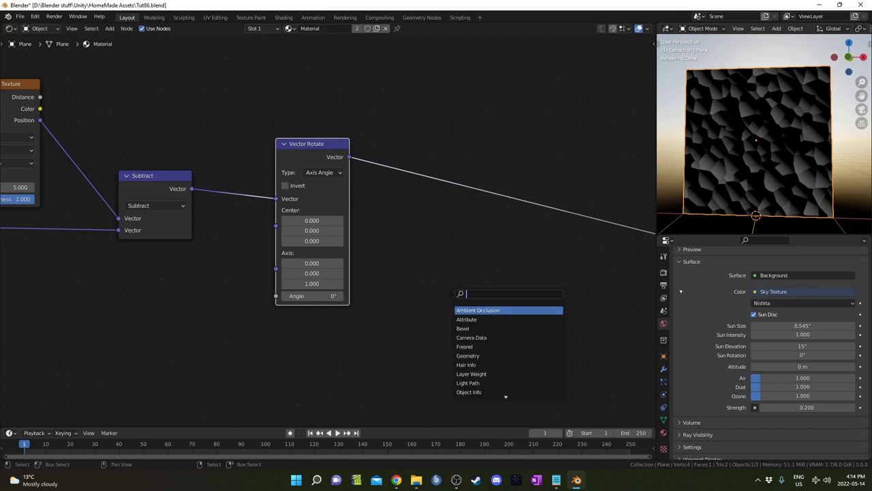
left_click(147, 178)
key("shift+d")
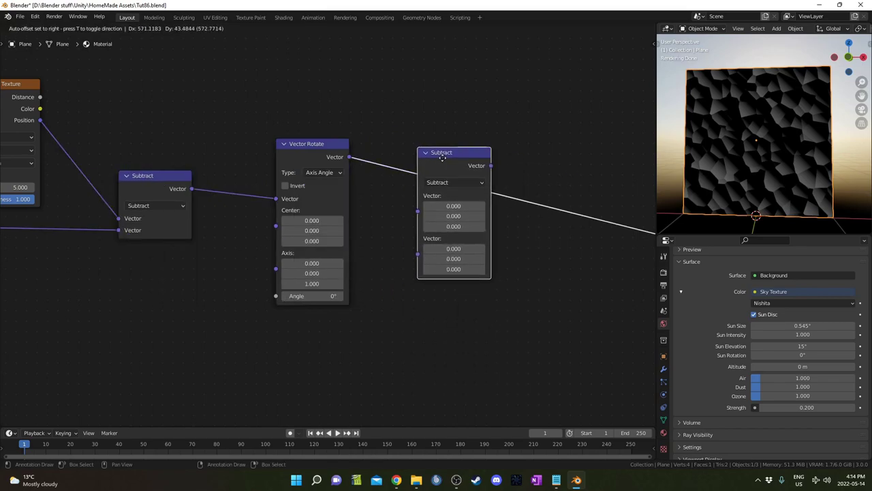
left_click(438, 146)
Insert a Gradient Texture node between the second Subtract node and the ColorRamp.
scroll(486, 332, "down", 3)
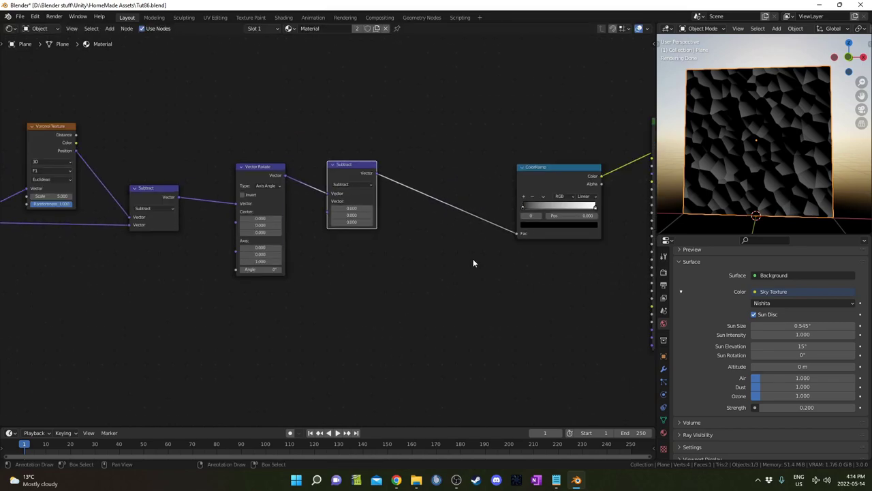
key("shift+a")
left_click(472, 259)
type("grad")
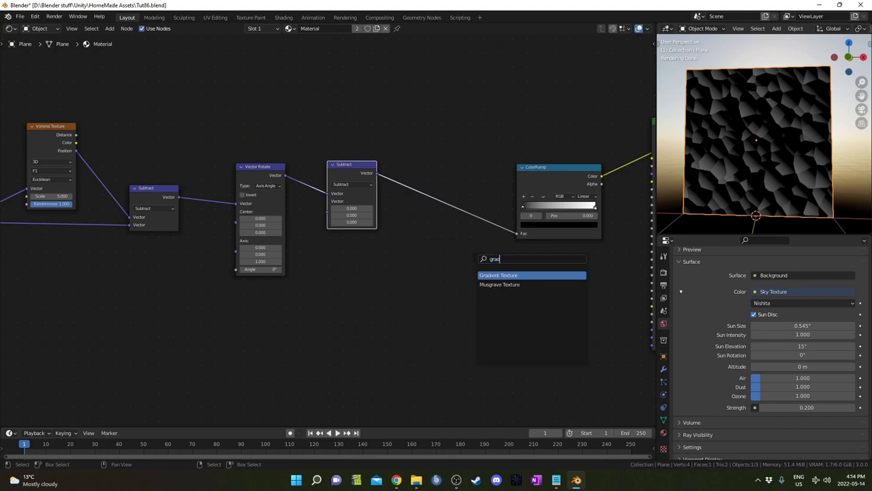
key("Return")
left_click(428, 177)
Set the Vector Rotate node's axis to 0, 1, 0 and its angle to 270°.
scroll(370, 210, "up", 3)
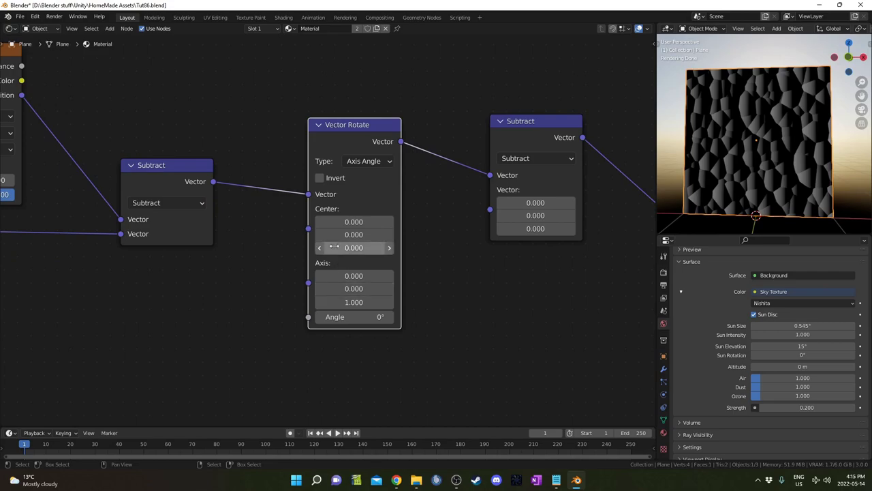
left_click(325, 288)
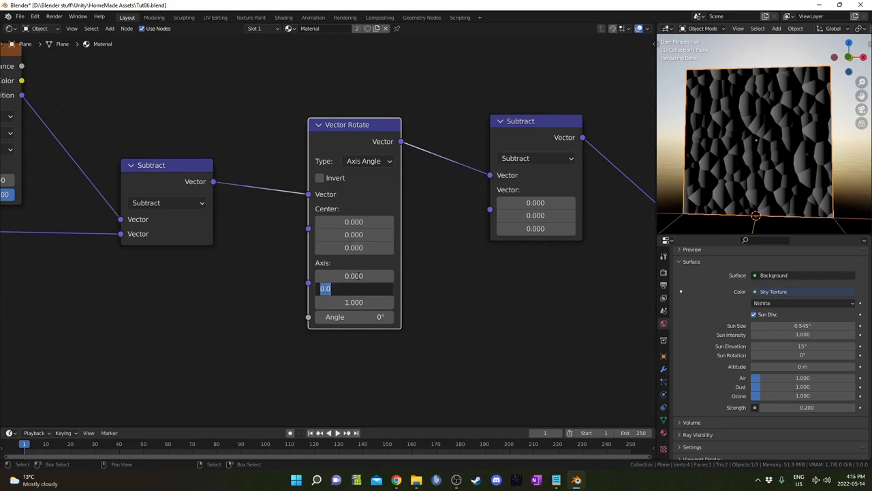
key("BackSpace")
type("1")
key("Tab")
key("BackSpace")
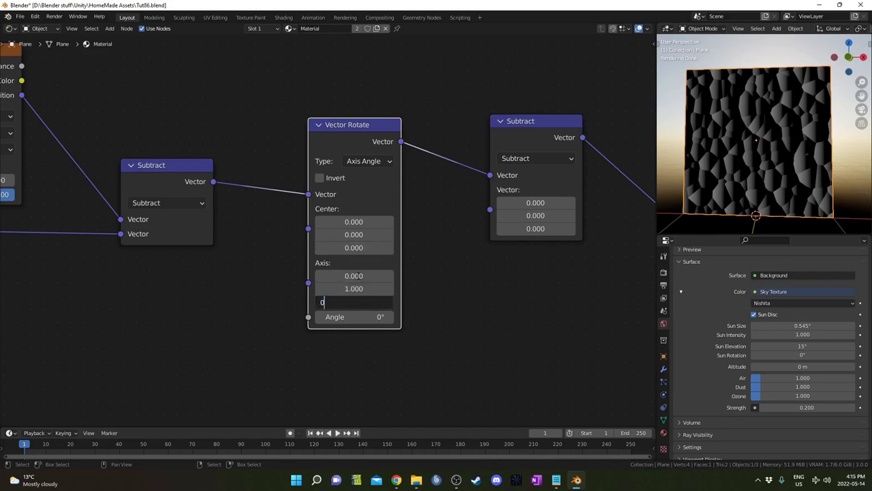
type("0")
key("Return")
left_click(360, 317)
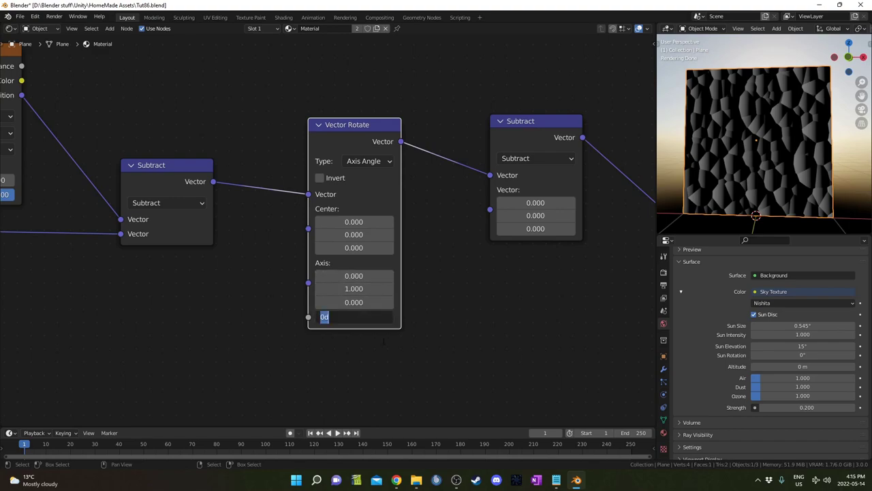
key("Return")
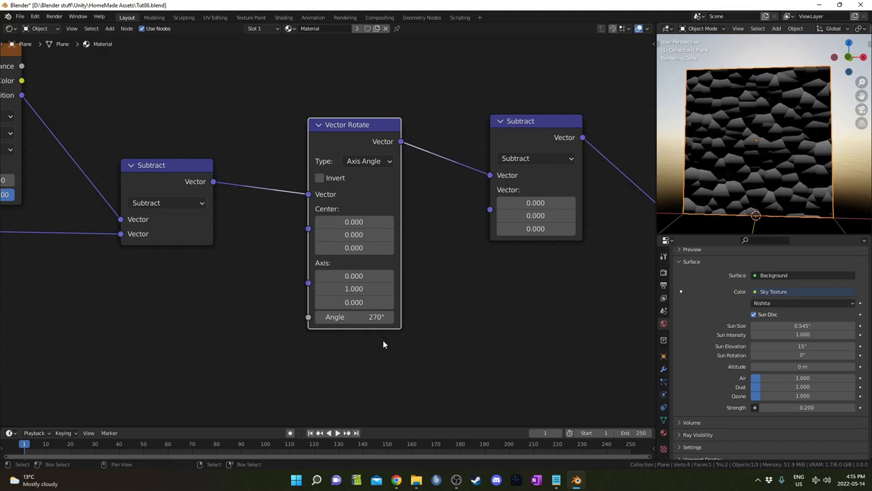
Set the second Subtract node's vector to -0.2 in X and -0.1 in Y.
scroll(785, 151, "up", 1)
middle_click_drag(438, 261, 307, 263)
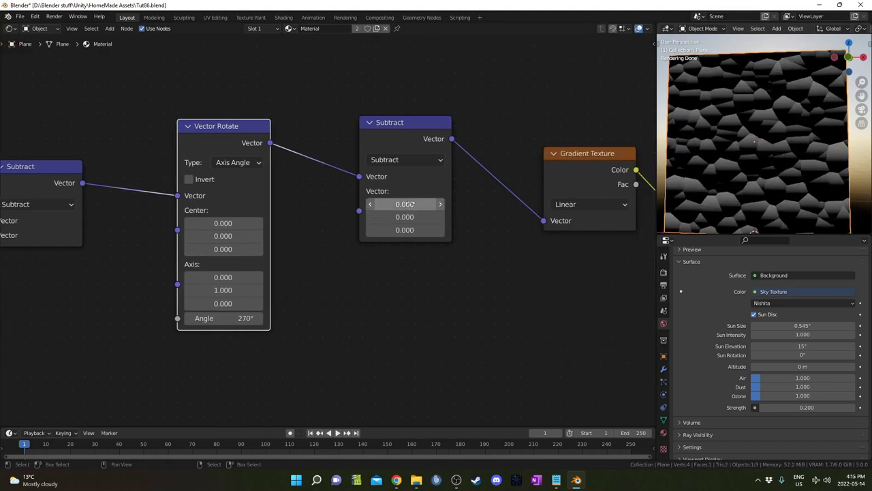
left_click(370, 204)
left_click(371, 218)
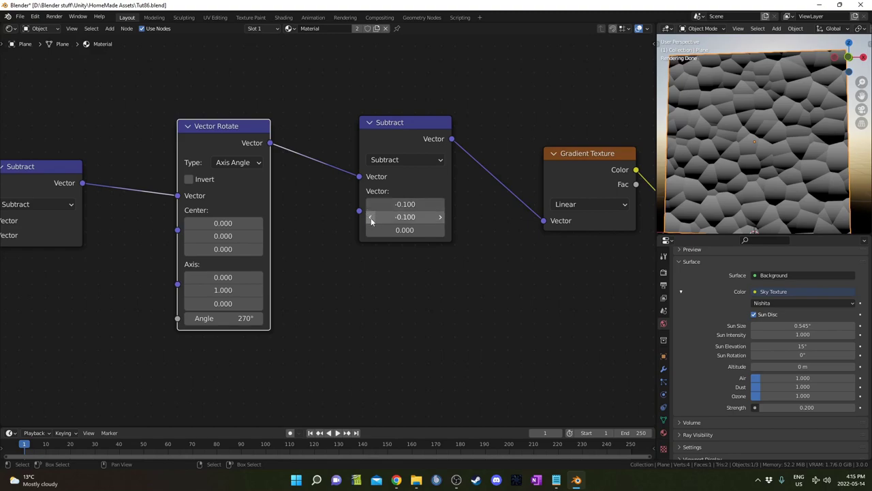
left_click(370, 203)
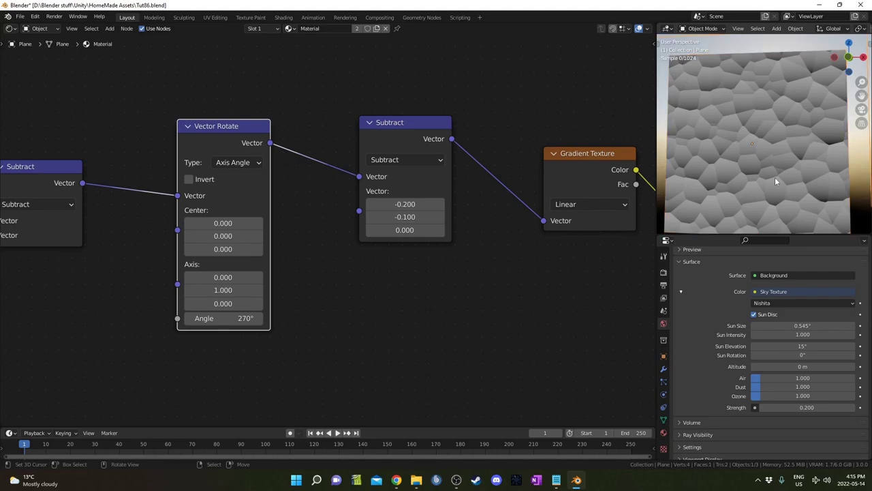
Set the ColorRamp's black stop position to 0.1 and select the white stop.
scroll(775, 177, "up", 3)
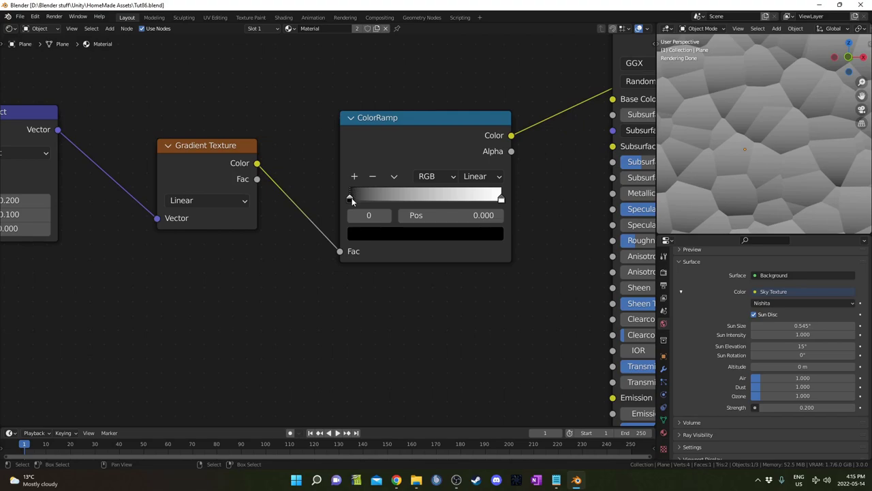
left_click(449, 219)
type("0.1")
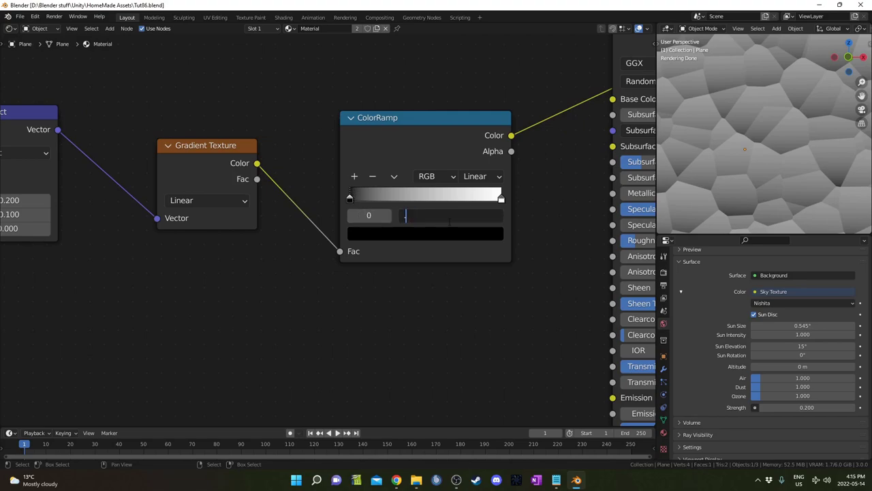
key("Return")
left_click(501, 199)
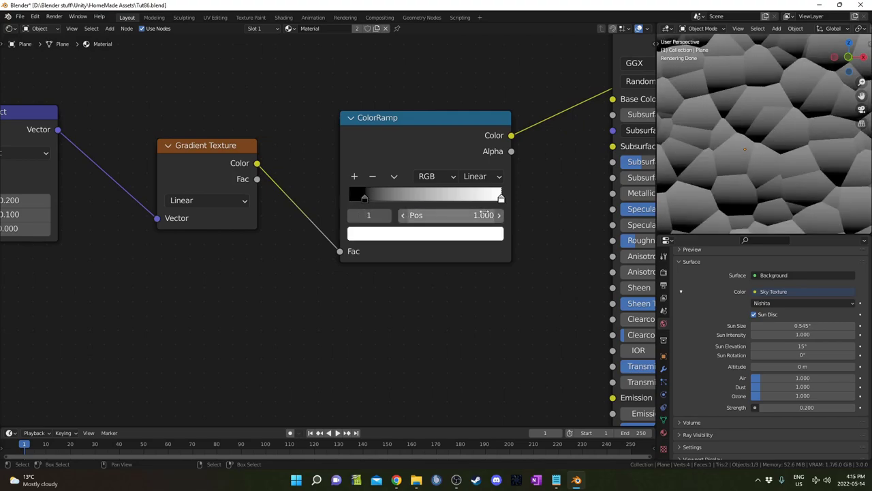
Set the position of the gradient ColorRamp's white stop to 0.21.
left_click(480, 214)
key("BackSpace")
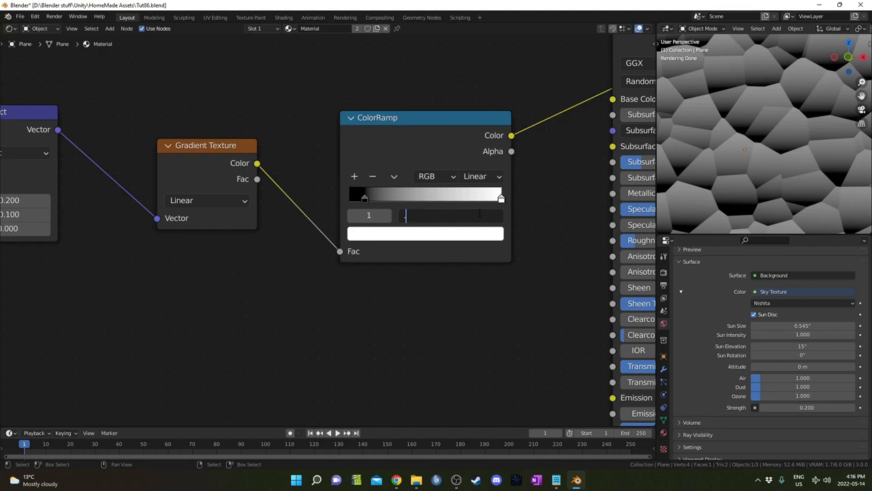
type(".21")
key("Return")
scroll(482, 228, "down", 6)
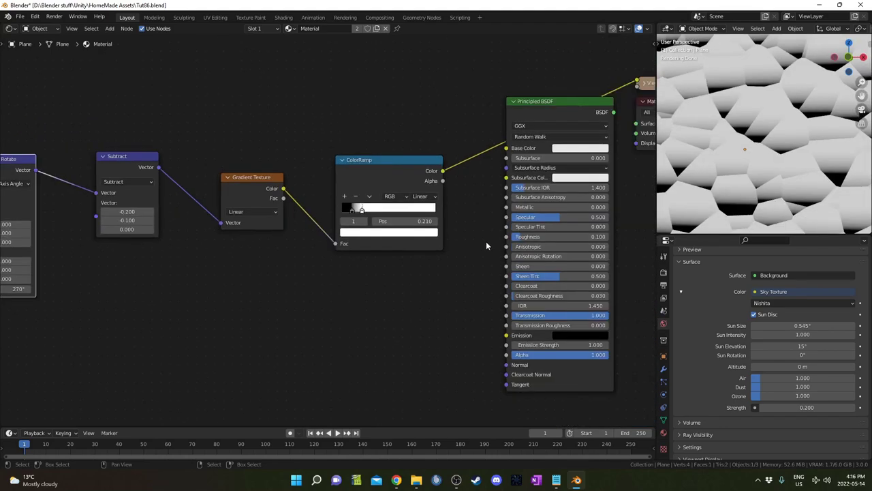
Add a Noise Texture node below the Vector Rotate node and feed the Object texture coordinates into its Vector input.
middle_click_drag(314, 286, 367, 199)
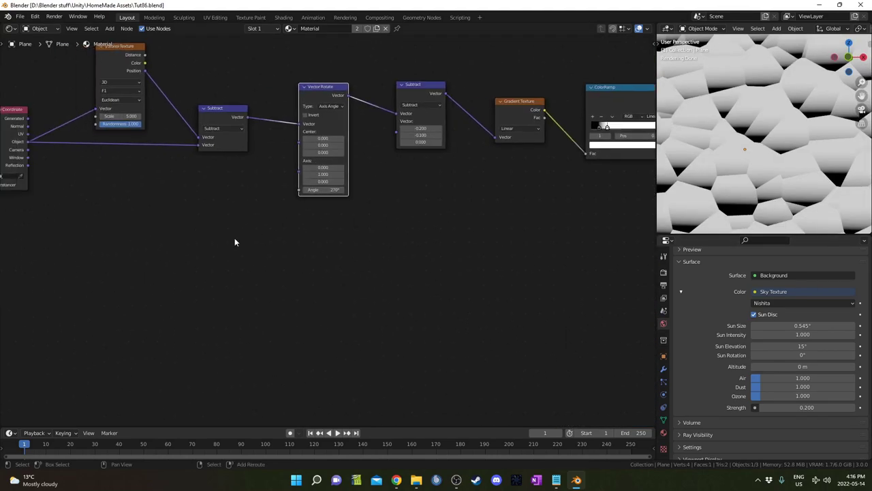
key("shift+a")
left_click(235, 239)
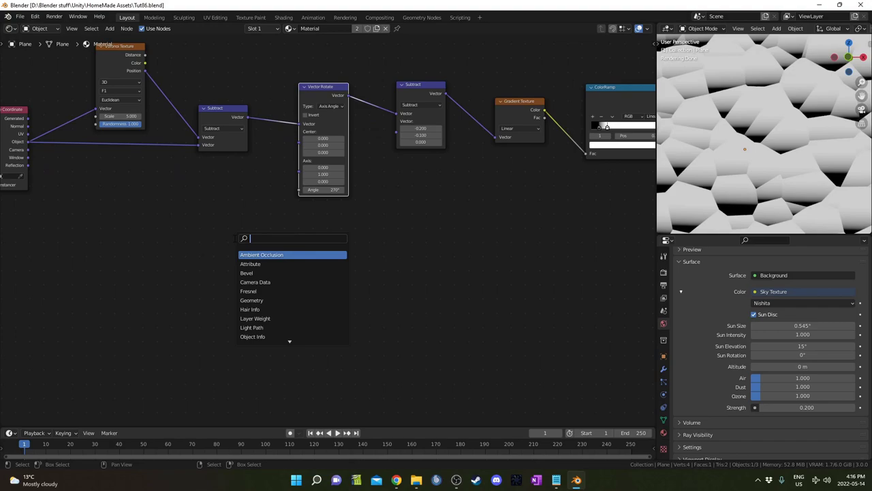
type("noise")
key("Down")
key("Return")
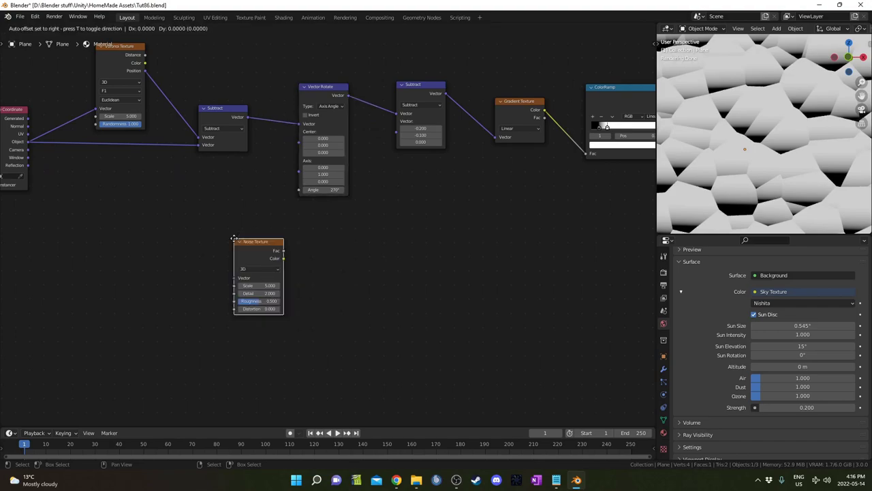
left_click(271, 242)
left_click_drag(27, 142, 271, 276)
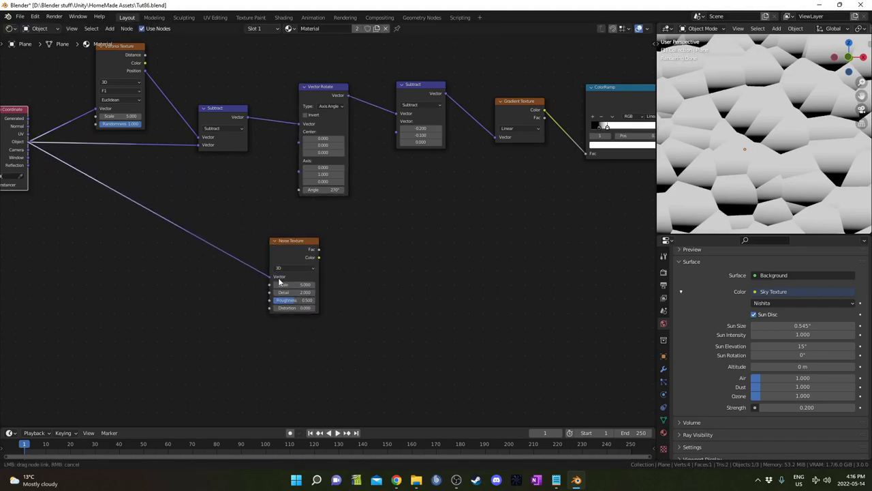
Move the Noise Texture node below the gradient chain and preview its output in the viewport.
left_click_drag(291, 242, 448, 265)
middle_click_drag(599, 288, 380, 301)
scroll(184, 336, "up", 3)
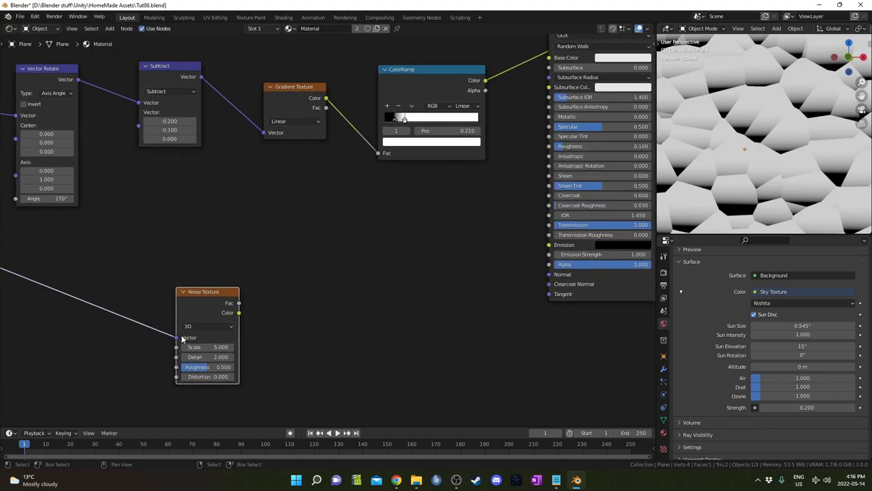
middle_click_drag(184, 334, 191, 302)
left_click(193, 269, "ctrl+shift")
Insert a ColorRamp node on the Noise Texture's output link.
key("shift+a")
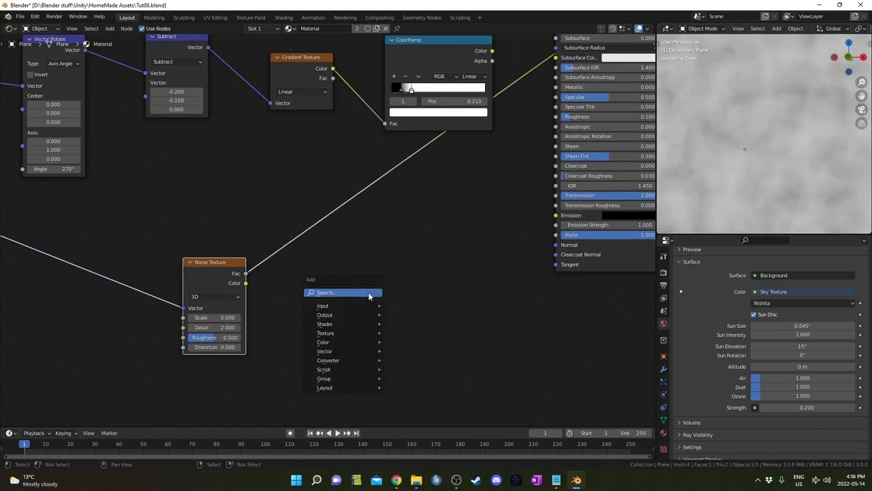
type("colorr")
key("Return")
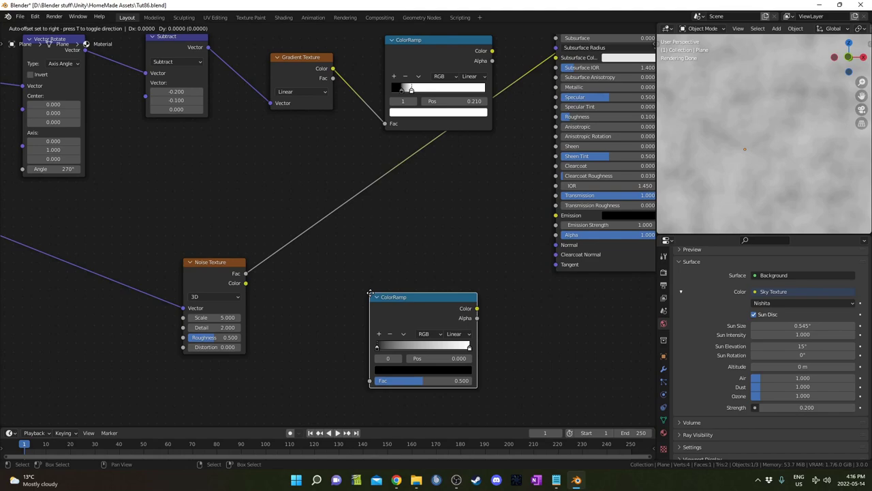
left_click(297, 196)
Set the noise ColorRamp's black stop position to 0.41 and its white stop position to 0.49.
scroll(315, 294, "up", 3)
left_click(382, 289)
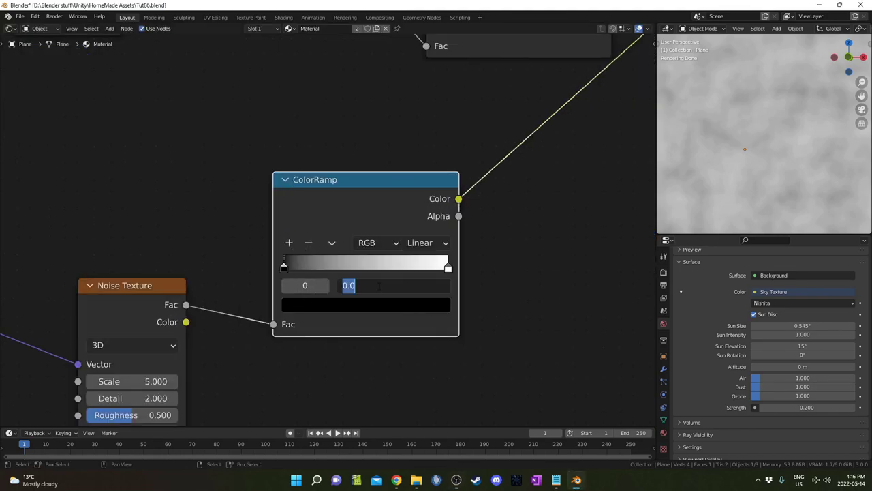
key("BackSpace")
key("Return")
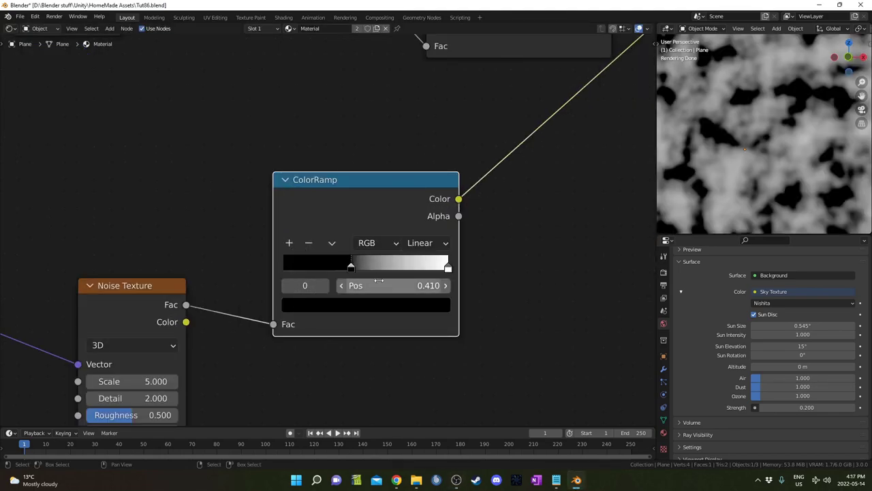
left_click(448, 268)
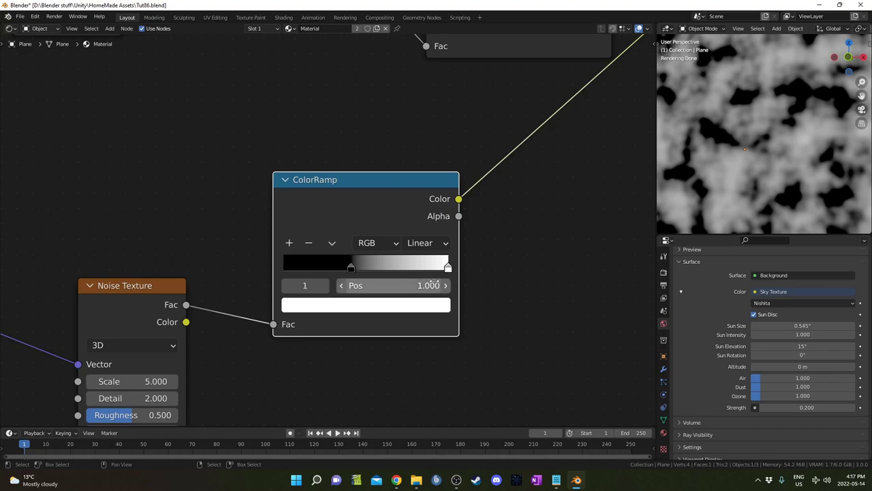
left_click(419, 280)
key("BackSpace")
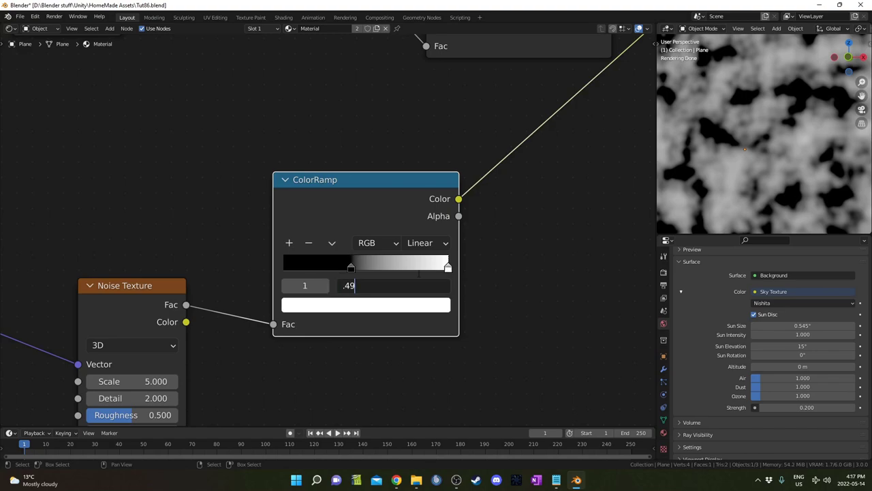
type(".49")
key("Return")
Add a MixRGB node between the gradient ColorRamp and the Principled BSDF.
scroll(326, 322, "down", 4)
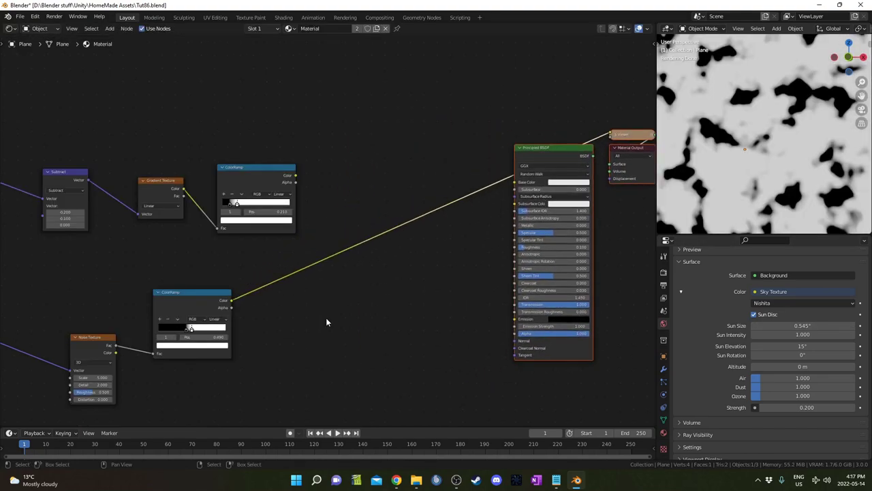
scroll(327, 323, "up", 3)
key("shift+a")
left_click(396, 332)
type("mix")
key("Return")
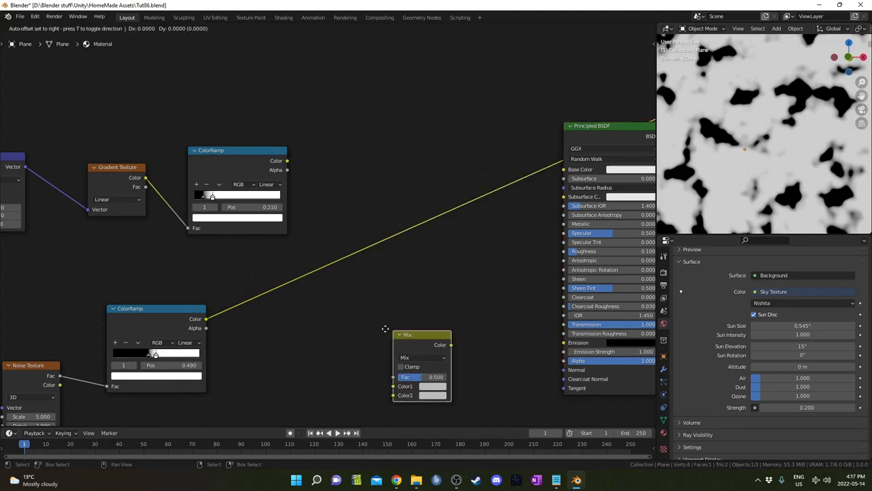
left_click(332, 124)
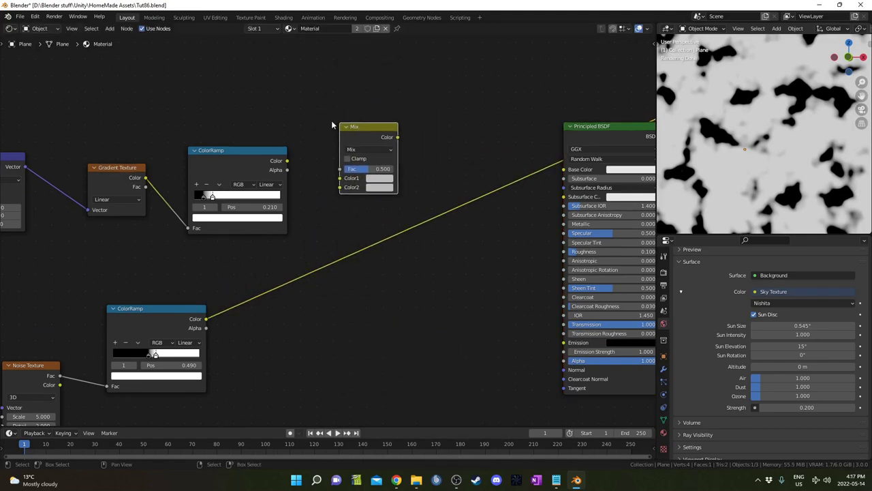
Connect the gradient ColorRamp's Color output to the Mix node's Color1 input.
left_click(288, 162)
mouse_move(235, 153)
left_mouse_down()
mouse_move(224, 152)
mouse_move(231, 143)
left_mouse_up()
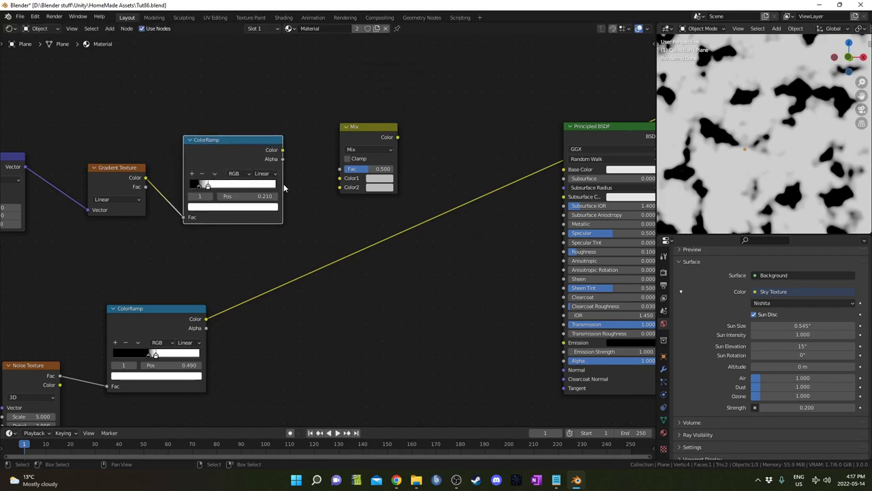
scroll(285, 188, "up", 2, "shift")
left_click_drag(285, 191, 342, 218)
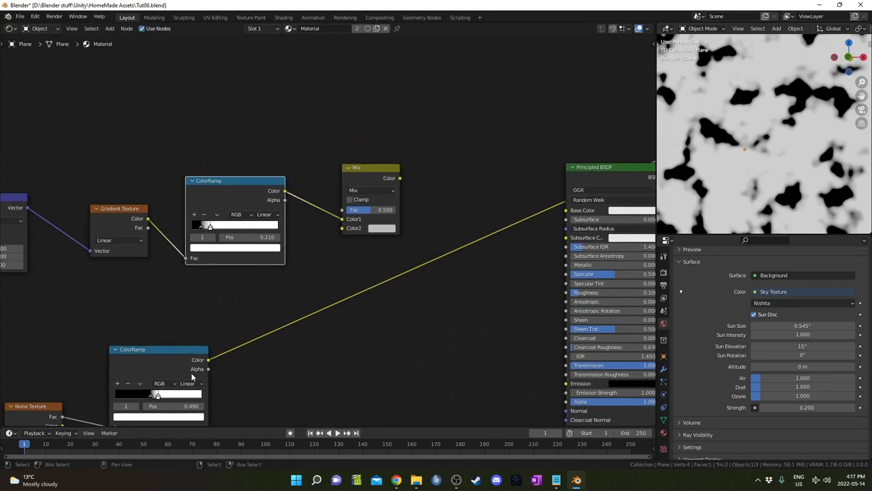
Connect the noise ColorRamp's Color output to the Mix node's Fac input and set Color2 to white.
middle_click_drag(205, 357, 433, 112)
middle_click_drag(418, 165, 326, 269)
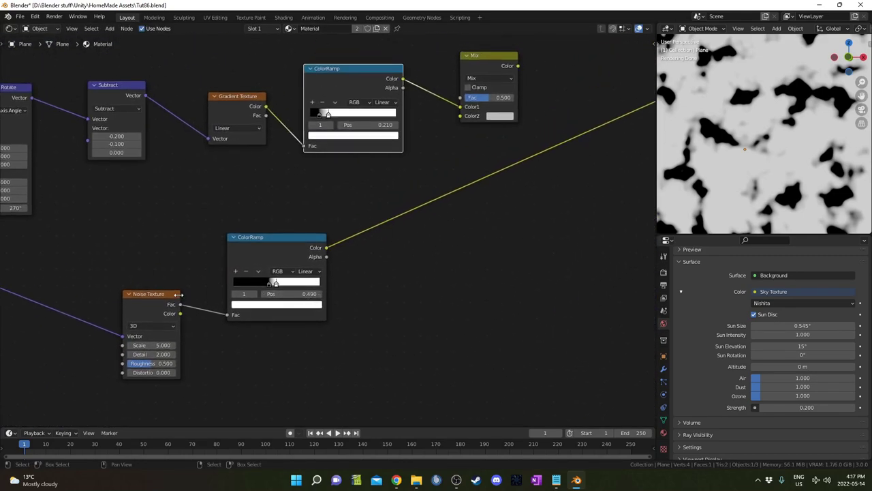
left_click_drag(327, 248, 460, 97)
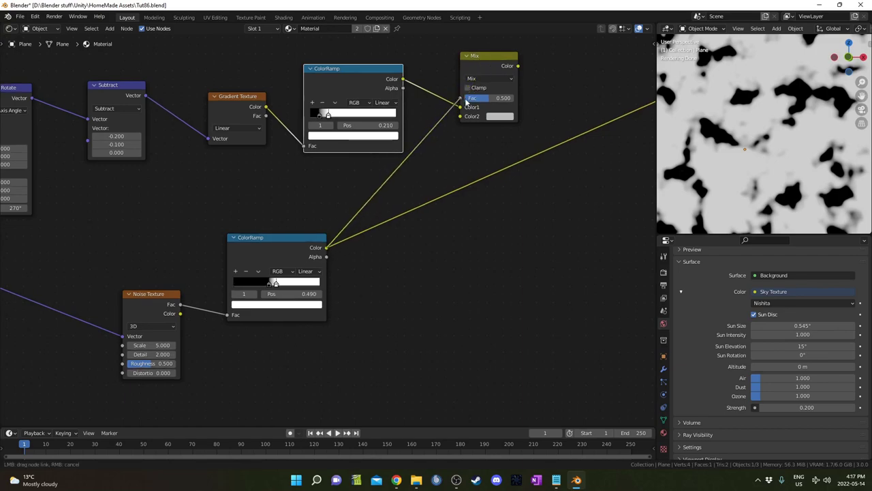
left_click_drag(500, 64, 512, 79)
left_click(510, 131)
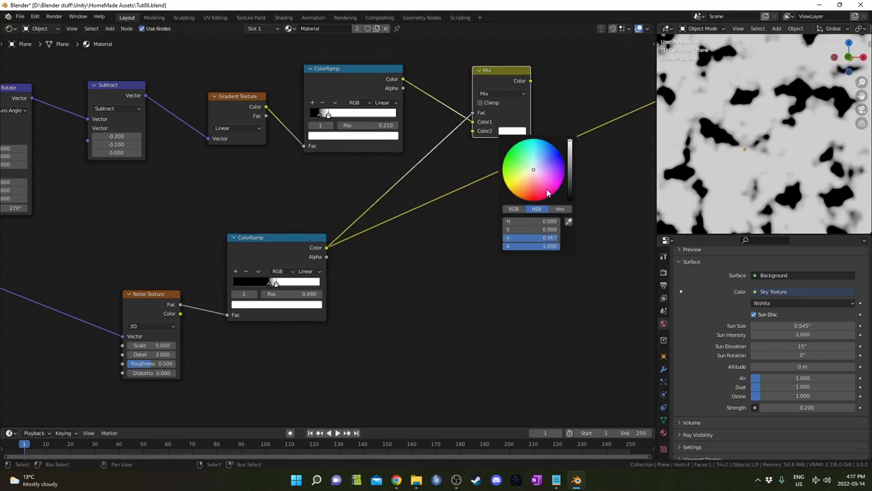
Preview the Mix node's output on the plane and save the file.
left_click(503, 69, "ctrl+shift")
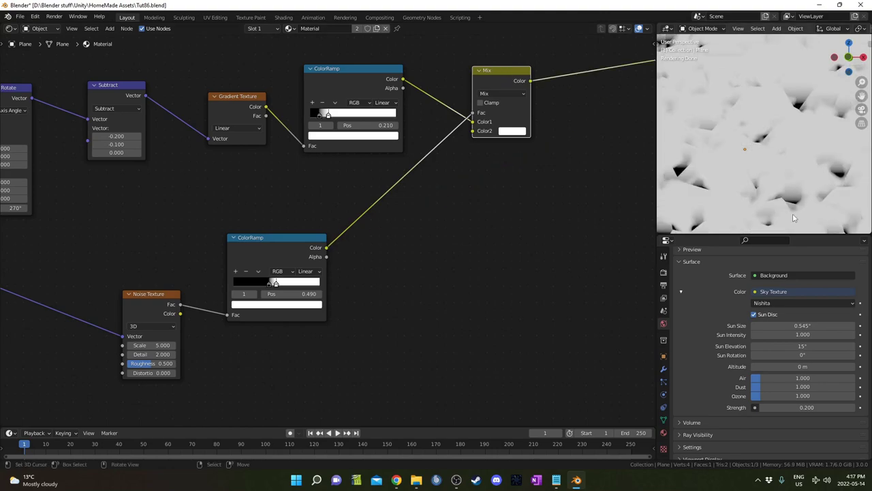
scroll(758, 150, "down", 4)
key("ctrl+s")
Compare the noise ColorRamp, gradient ColorRamp and Mix outputs by previewing each one on the plane.
middle_click_drag(233, 336, 289, 260)
scroll(247, 279, "up", 5)
scroll(321, 171, "down", 1)
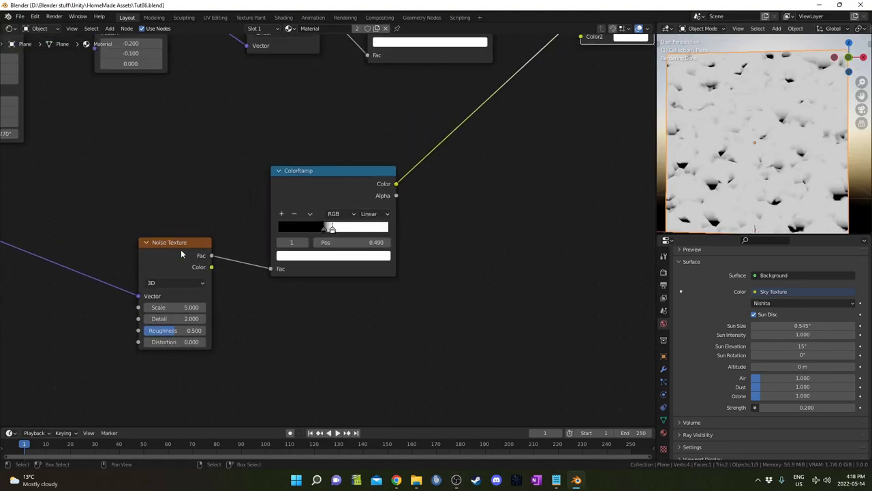
left_click(354, 171, "ctrl+shift")
middle_click_drag(469, 212, 370, 324)
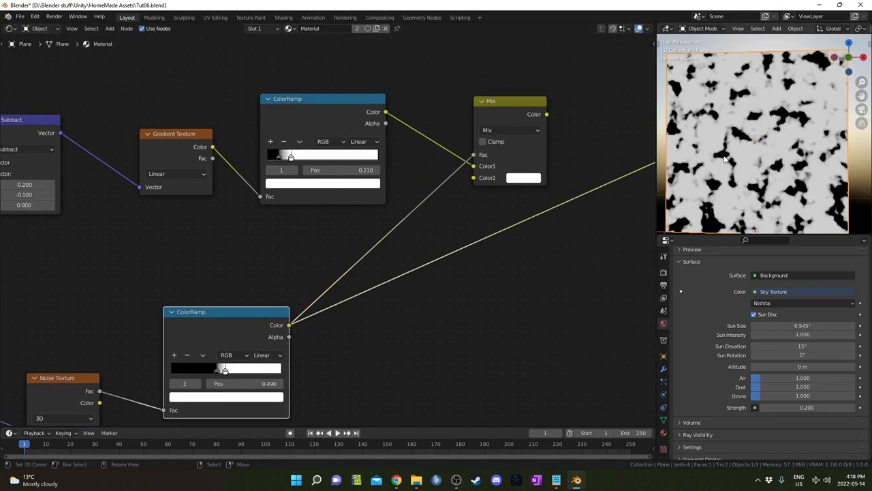
left_click_drag(297, 105, 297, 99)
left_click(297, 99, "ctrl+shift")
middle_click_drag(395, 271, 348, 270)
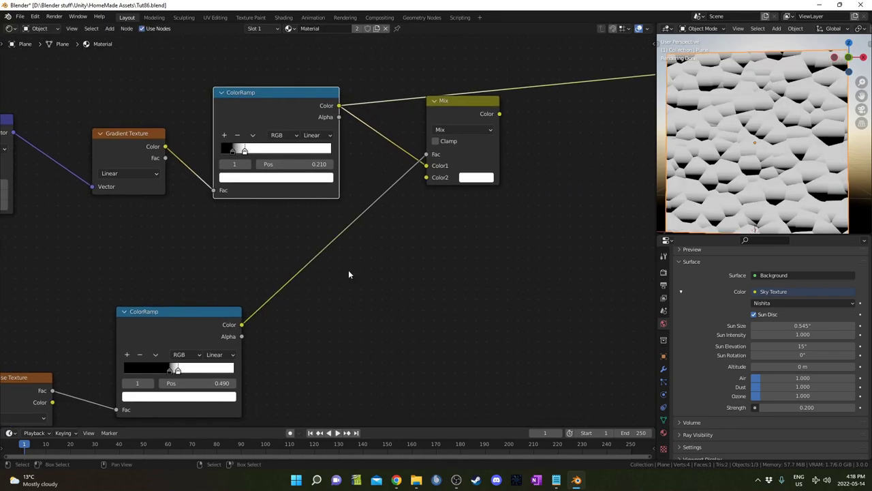
left_click(172, 325, "ctrl+shift")
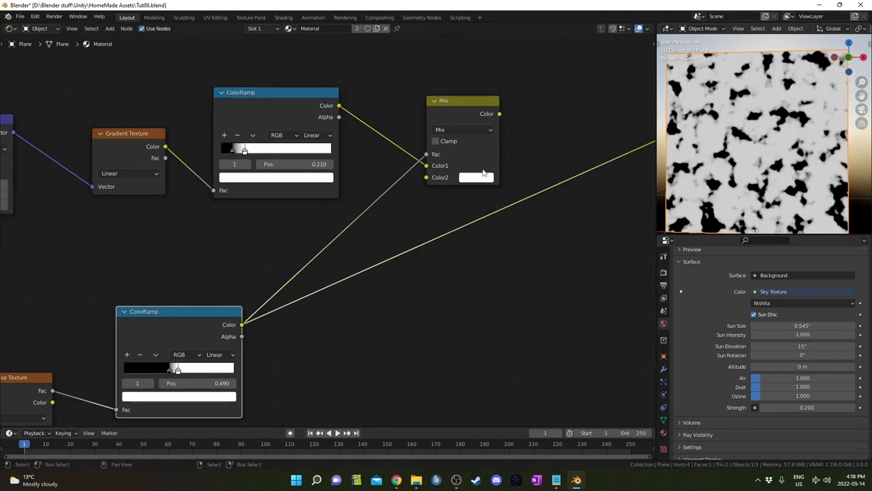
left_click(481, 109, "ctrl+shift")
Set the Noise Texture's scale to 2.
middle_click_drag(264, 241, 540, 83)
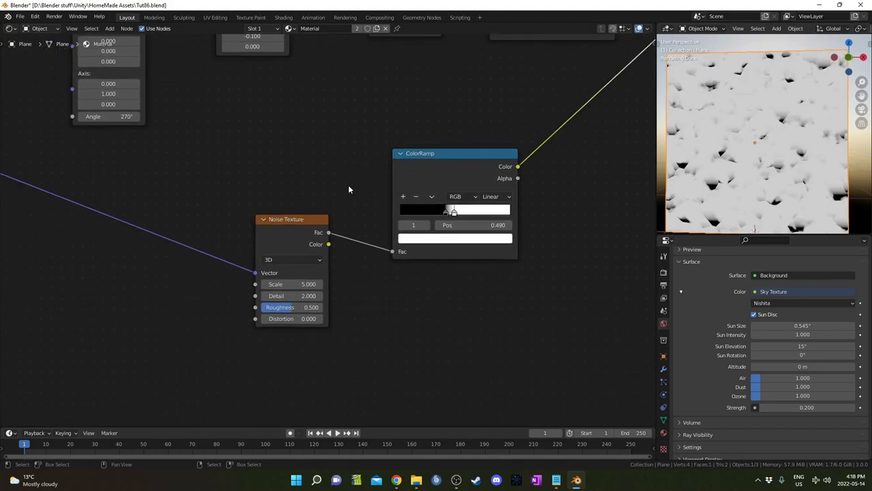
scroll(328, 229, "up", 1)
double_click(298, 297)
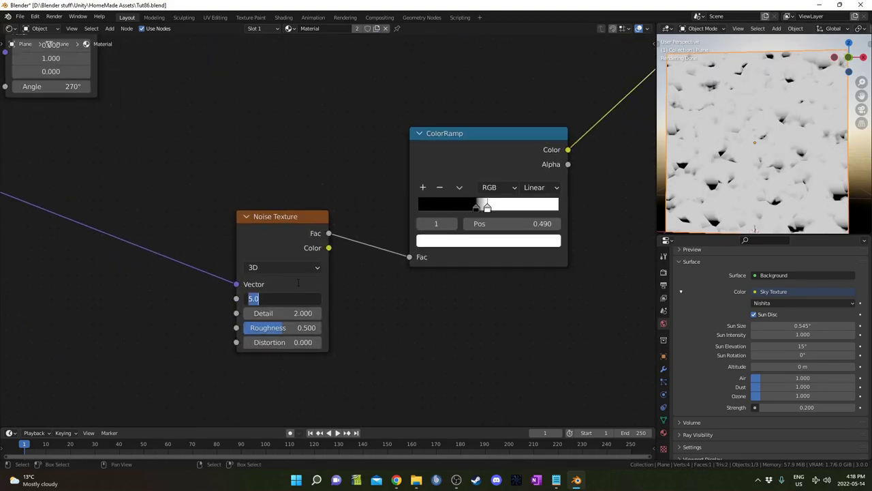
type("2")
key("Return")
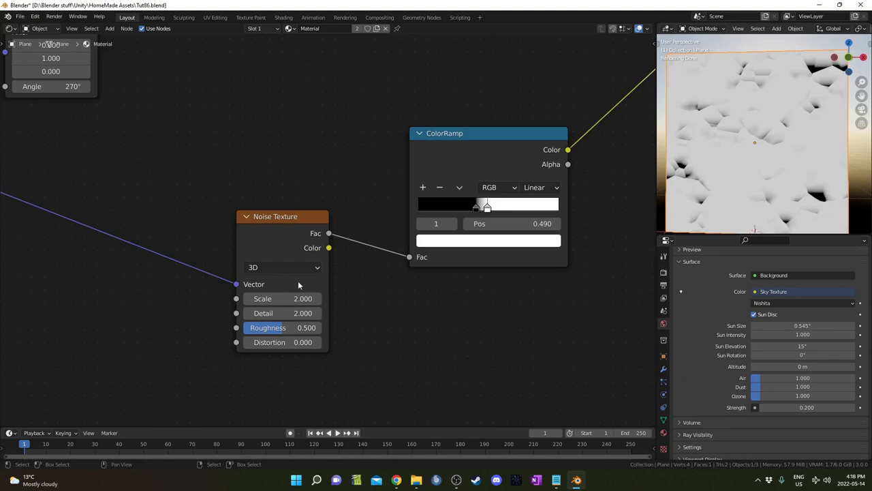
Preview the rescaled noise ColorRamp on the plane, followed by the Mix node's output.
middle_click_drag(469, 276, 394, 296)
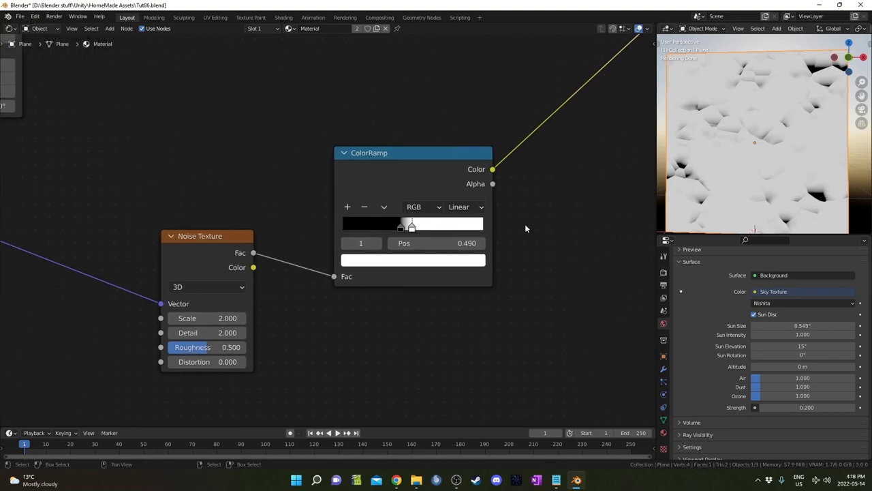
middle_click_drag(525, 228, 329, 258)
left_click(335, 231, "ctrl+shift")
middle_click_drag(495, 189, 290, 307)
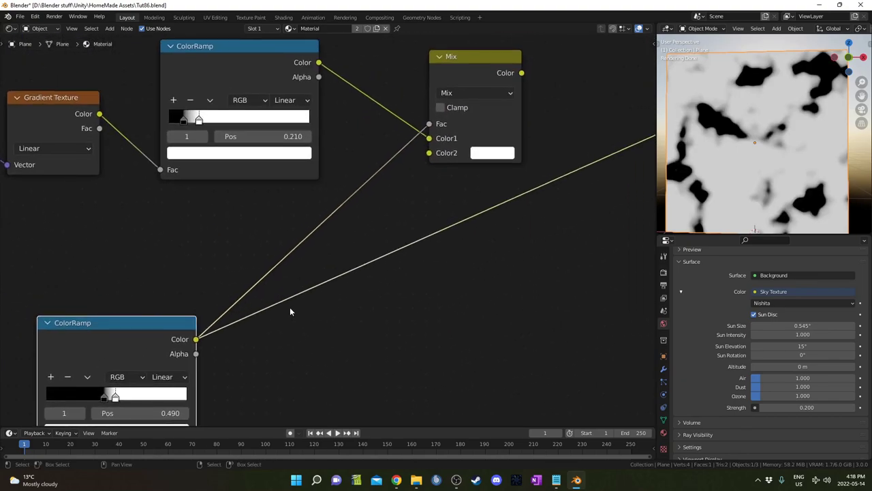
scroll(289, 306, "down", 4)
middle_click_drag(511, 151, 316, 304)
left_click(393, 168, "ctrl+shift")
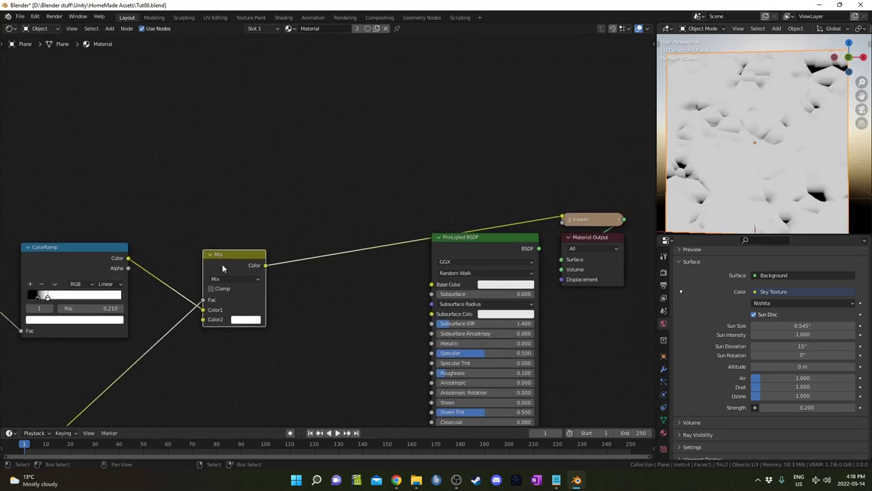
Duplicate the Mix node twice, placing the copies in a rising row above the Principled BSDF.
left_click_drag(224, 264, 207, 252)
key("shift+d")
left_click(310, 156)
middle_click_drag(352, 171, 276, 245)
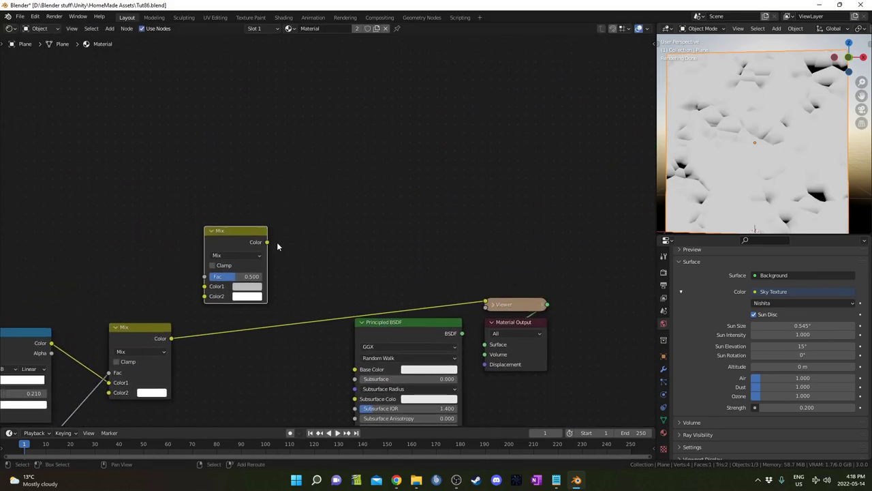
key("shift+d")
left_click(370, 157)
Add a ColorRamp node above the Vector Rotate node and place a duplicate of it above the first.
middle_click_drag(307, 275, 403, 210)
scroll(324, 227, "down", 3)
middle_click_drag(159, 261, 330, 300)
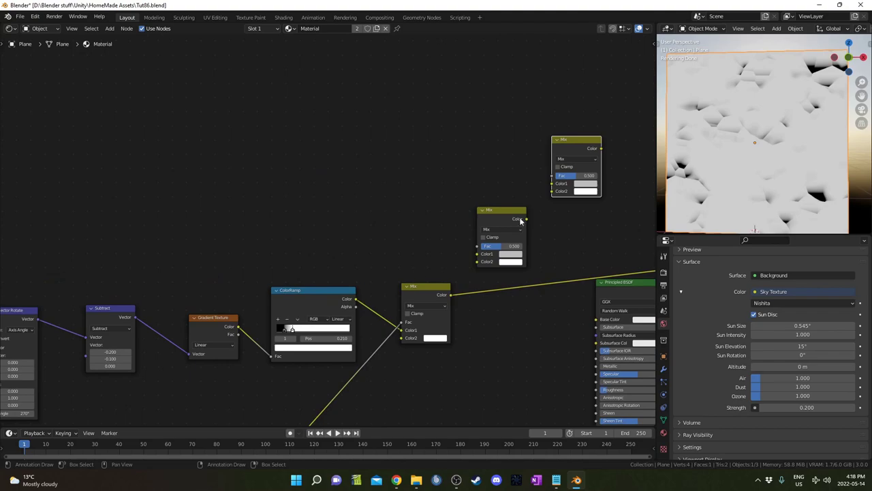
key("shift+a")
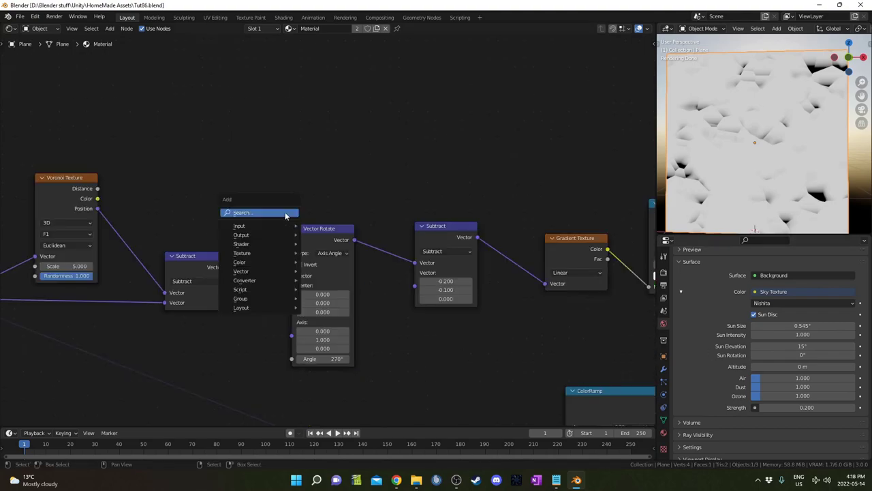
left_click(286, 215)
type("color")
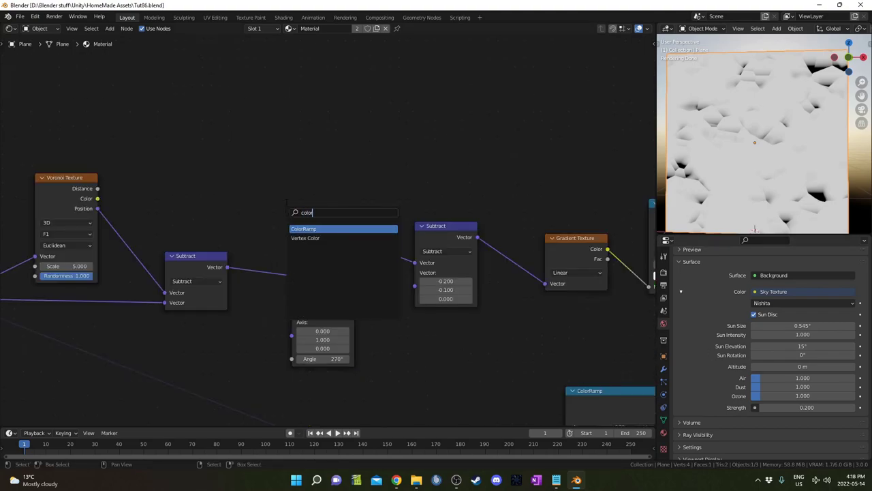
key("Return")
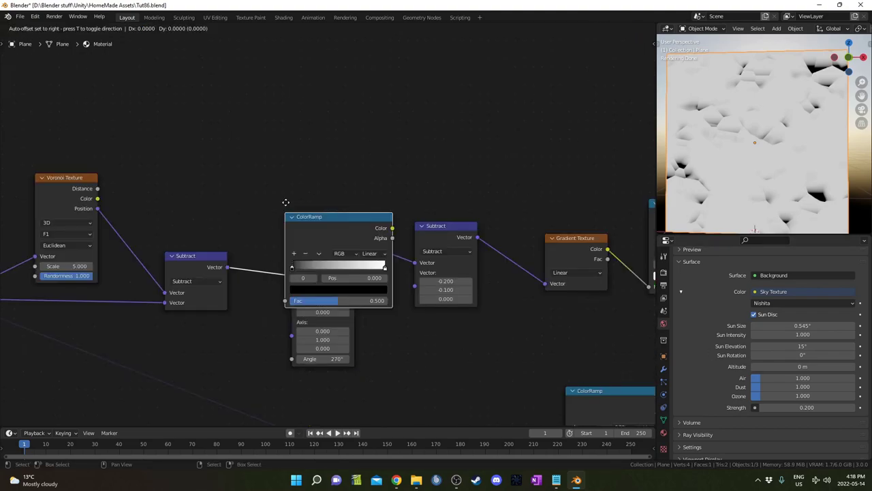
left_click(243, 113)
middle_click_drag(318, 134, 355, 197)
key("shift+d")
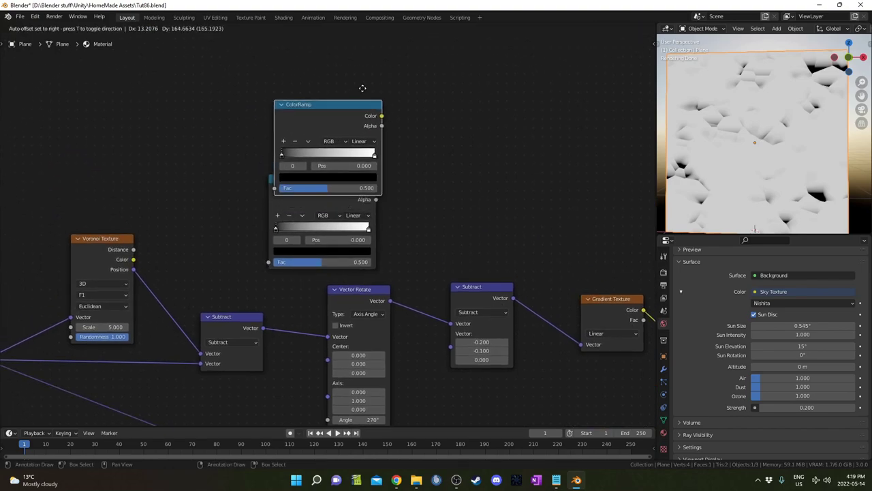
left_click(370, 43)
Raise the Voronoi Texture node, then connect its Distance output to the upper ColorRamp and its Color output to the lower ColorRamp.
middle_click_drag(89, 268, 113, 305)
left_click_drag(113, 306, 112, 230)
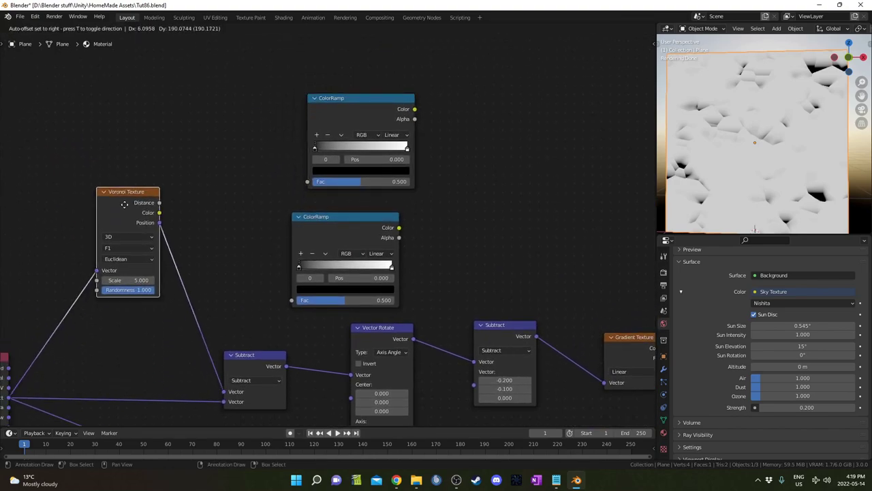
left_click_drag(156, 212, 307, 181)
left_click_drag(157, 223, 301, 301)
middle_click_drag(335, 237, 276, 248)
left_click_drag(276, 239, 292, 232)
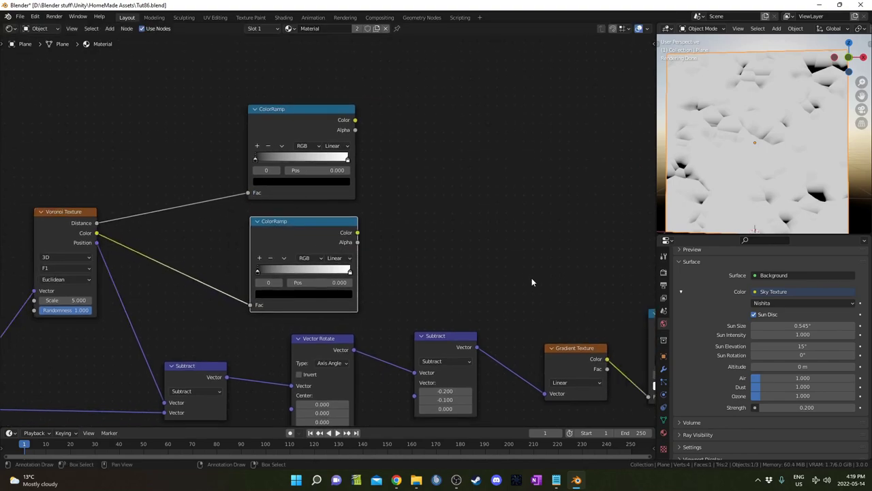
Set the upper ColorRamp's black stop to position 0.45 and its white stop to 0.47.
scroll(362, 167, "up", 1)
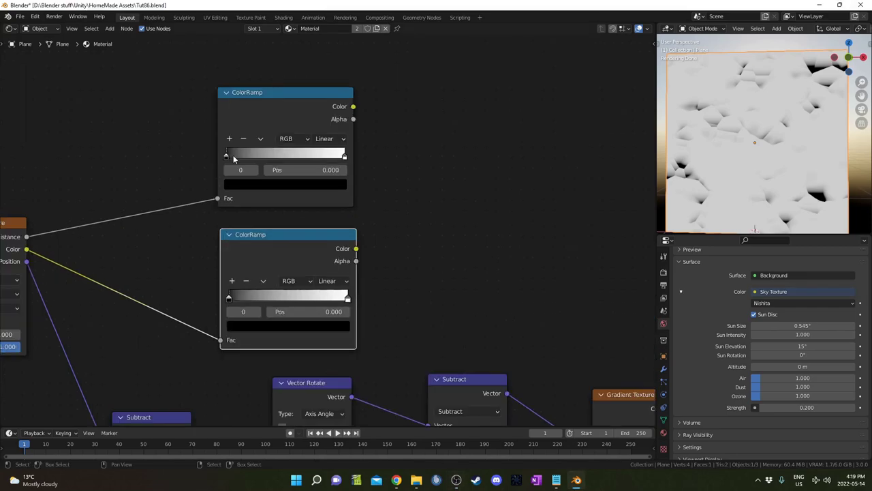
left_click(299, 170)
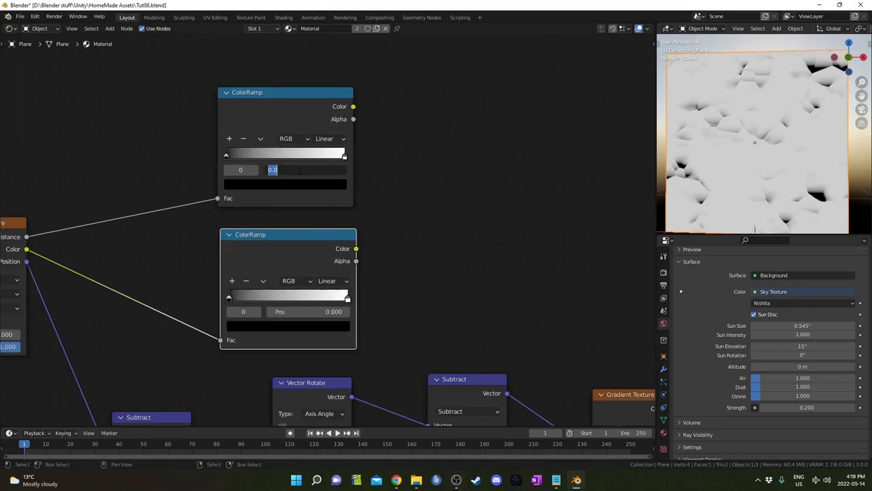
type(".45")
key("Return")
left_click(344, 155)
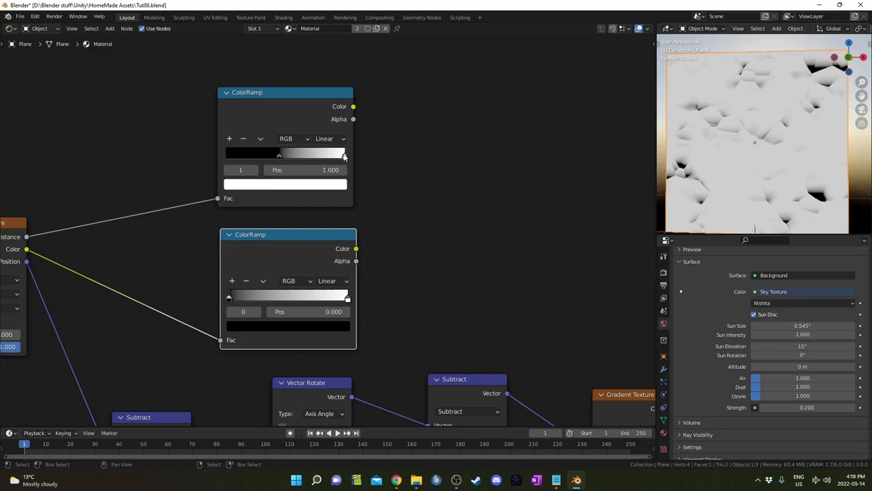
left_click(325, 168)
type(".47")
key("Return")
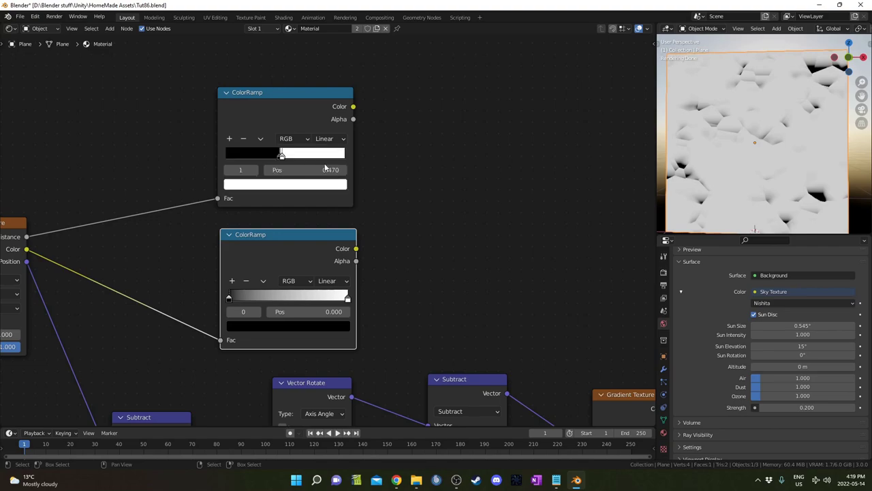
Set the lower ColorRamp's white stop to position 0.47 and its interpolation to Constant.
left_click(347, 298)
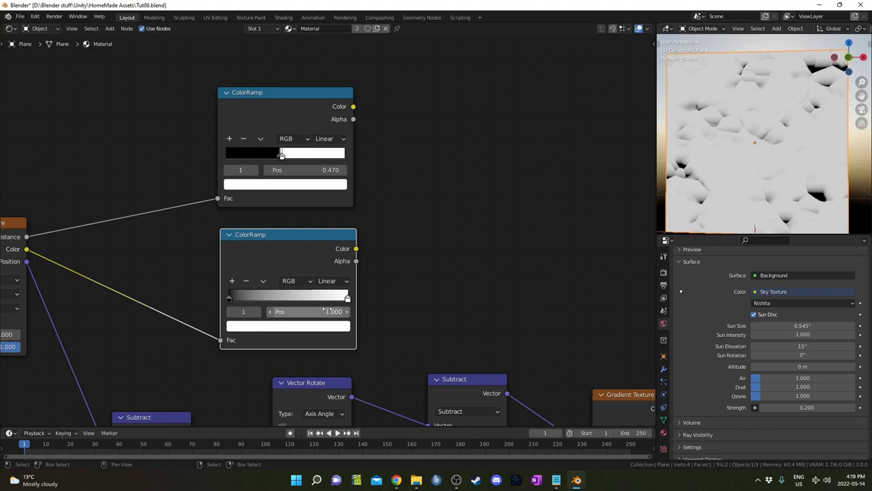
left_click(327, 310)
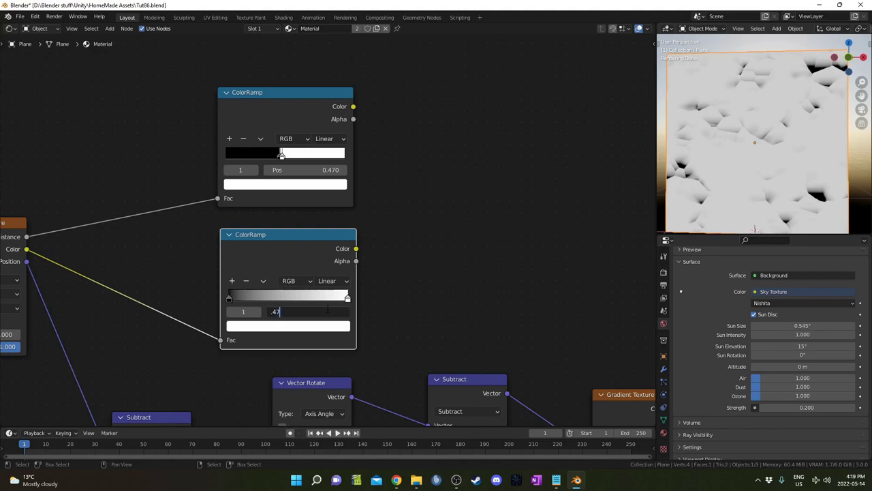
type(".47")
key("Return")
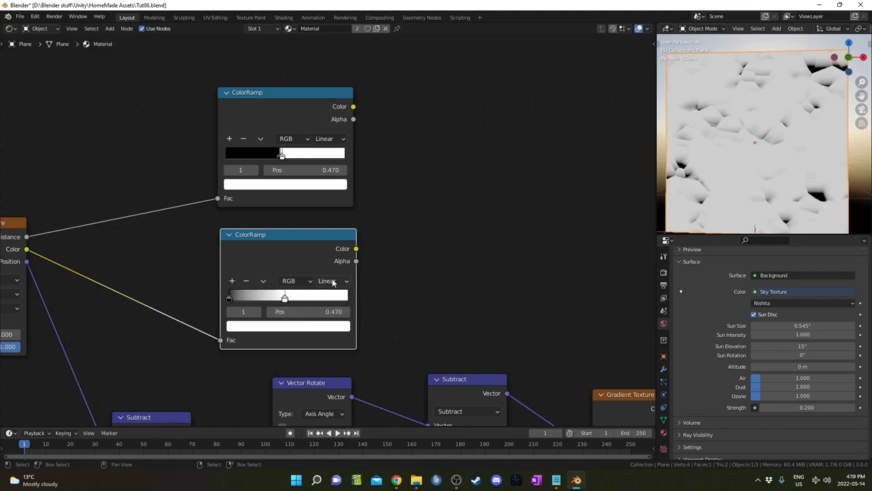
left_click(333, 282)
left_click(341, 343)
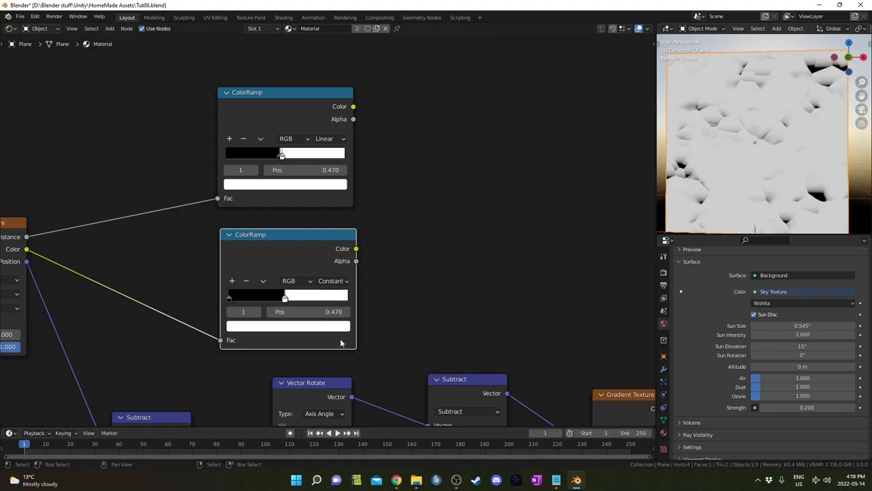
Move the two Voronoi ColorRamps together over beside the unconnected Mix nodes.
scroll(117, 172, "down", 10)
left_click_drag(144, 111, 288, 242)
key("g")
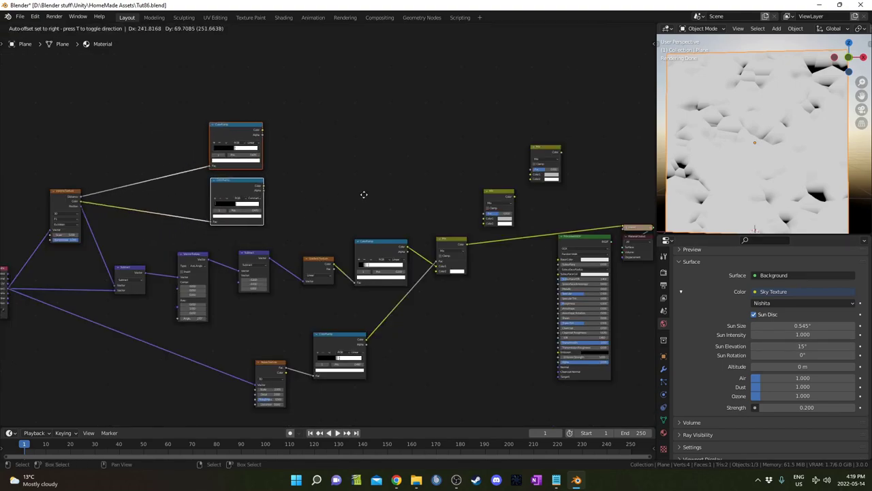
left_click(545, 178)
Chain the three Mix nodes by connecting each Color output to the Color1 input of the Mix above it.
scroll(540, 201, "up", 4)
middle_click_drag(521, 210, 261, 289)
scroll(253, 292, "up", 5)
middle_click_drag(207, 309, 272, 196)
left_click(265, 256)
middle_click_drag(318, 212, 311, 304)
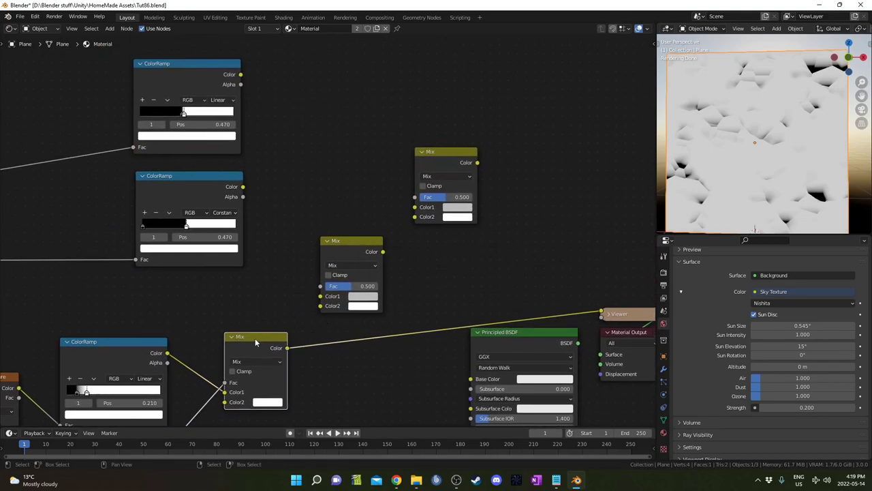
left_click_drag(288, 349, 320, 294)
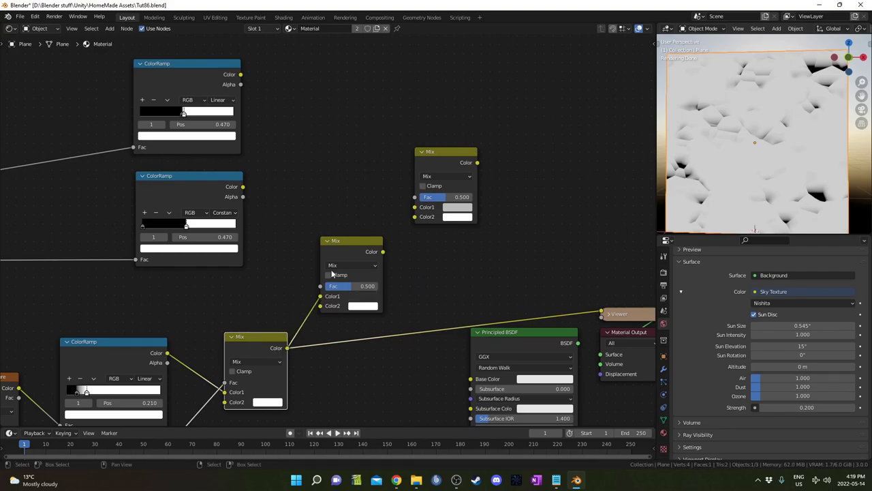
left_click_drag(350, 242, 349, 240)
middle_click_drag(386, 267, 380, 274)
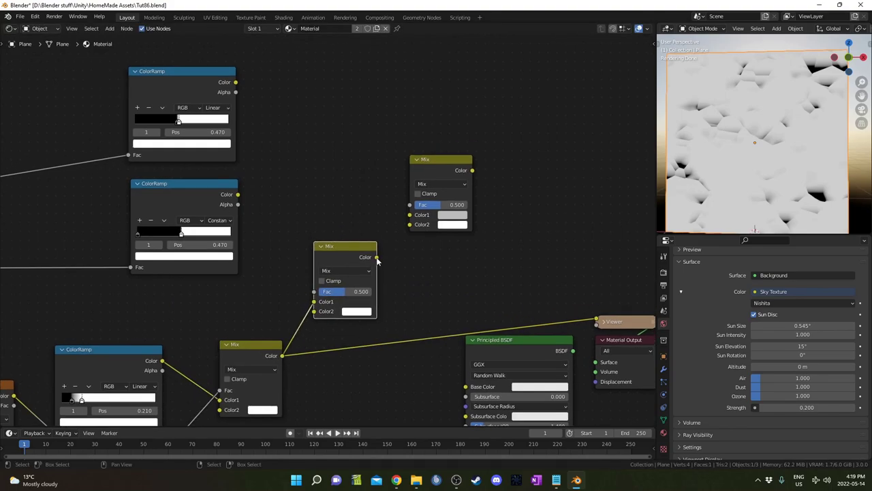
left_click_drag(376, 258, 412, 219)
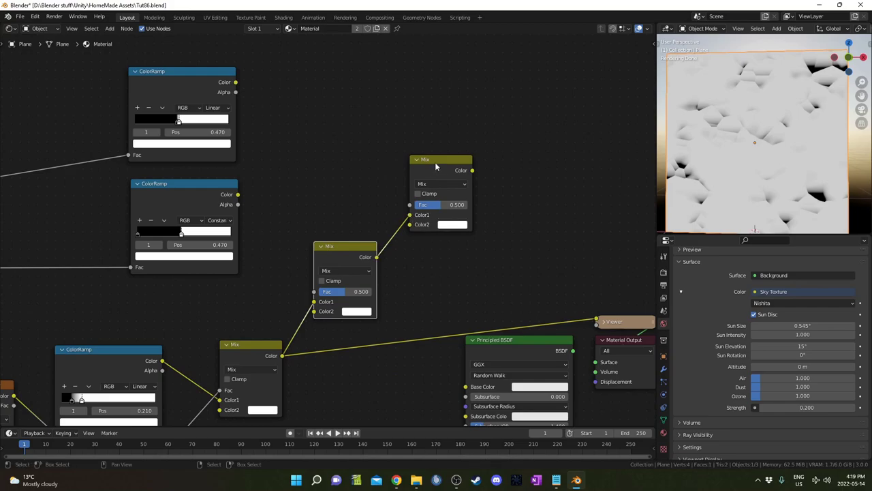
left_click_drag(436, 162, 440, 161)
Connect the Constant ColorRamp's Color to the middle Mix's Fac and the upper Linear ColorRamp's Color to the topmost Mix's Fac.
middle_click_drag(287, 190, 391, 143)
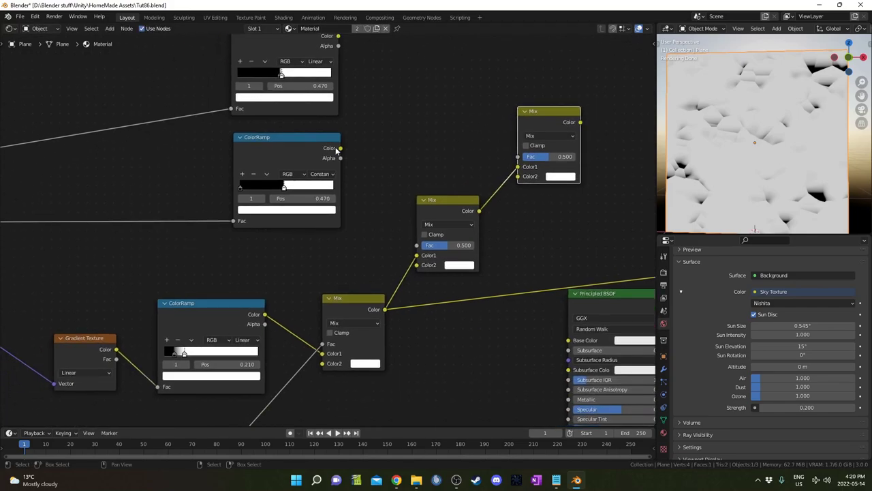
mouse_move(259, 145)
left_mouse_down()
mouse_move(261, 161)
mouse_move(252, 161)
left_mouse_up()
scroll(232, 184, "down", 4)
middle_click_drag(2, 278, 287, 246)
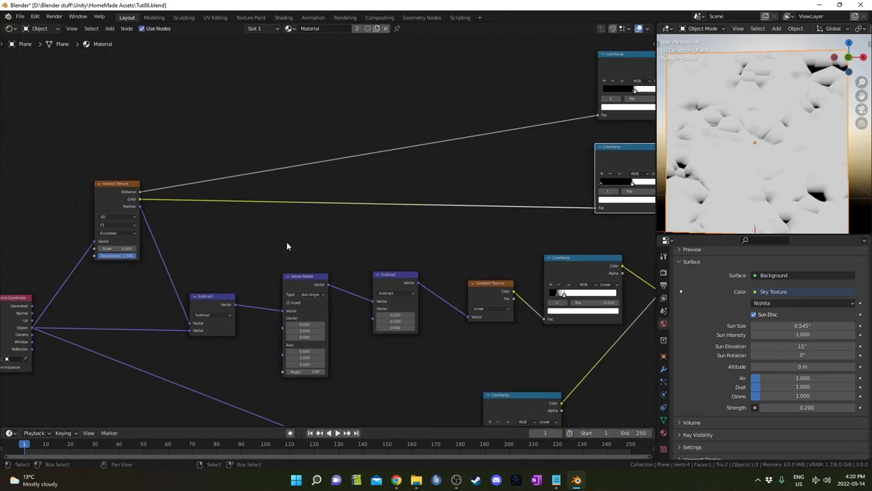
middle_click_drag(591, 240, 306, 205)
scroll(246, 221, "up", 4)
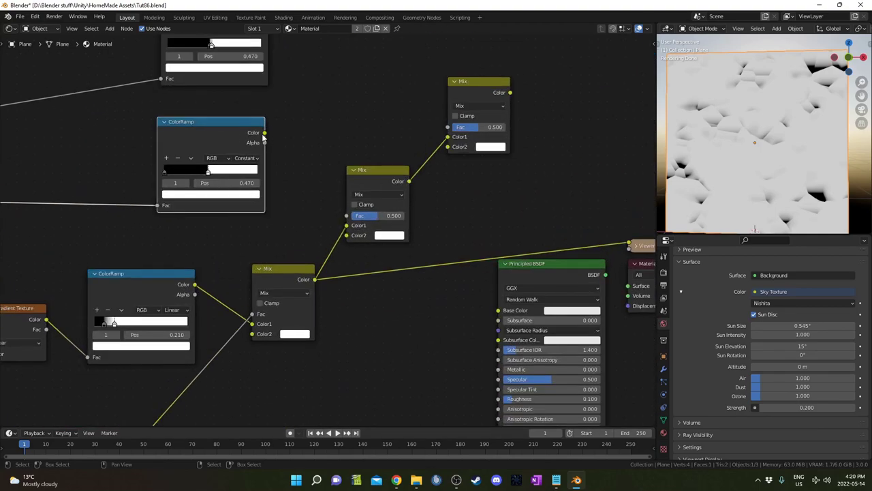
left_click_drag(264, 133, 346, 215)
middle_click_drag(293, 118, 314, 185)
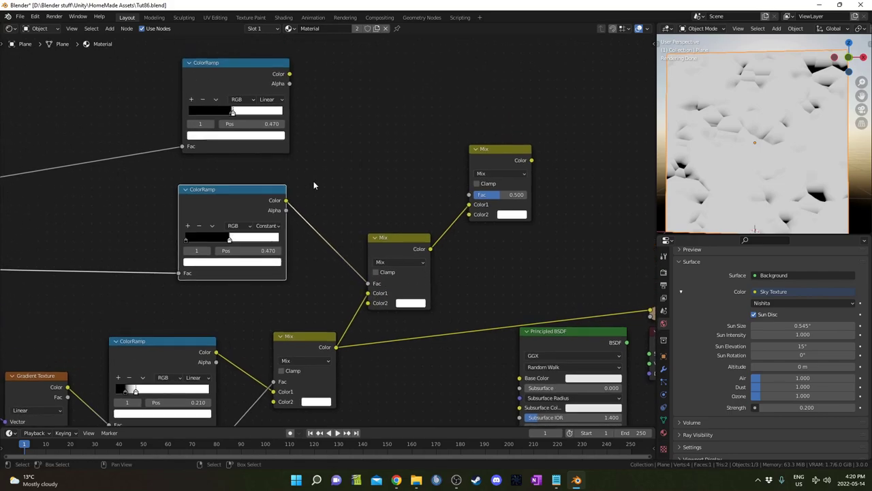
left_click_drag(289, 74, 479, 196)
Preview the middle Mix output and the topmost Mix output on the plane, and examine the resulting chip marks up close.
scroll(382, 197, "down", 3)
middle_click_drag(26, 241, 327, 225)
scroll(154, 236, "up", 4)
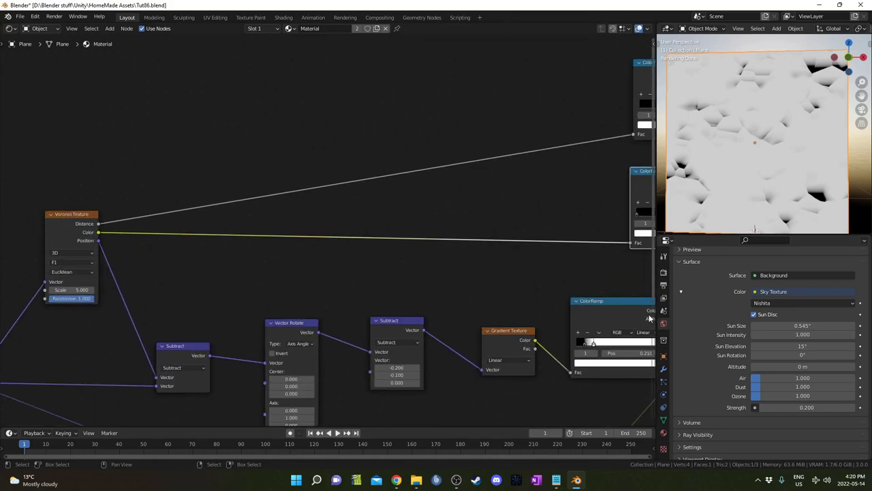
middle_click_drag(575, 308, 120, 316)
left_click(361, 236, "ctrl+shift")
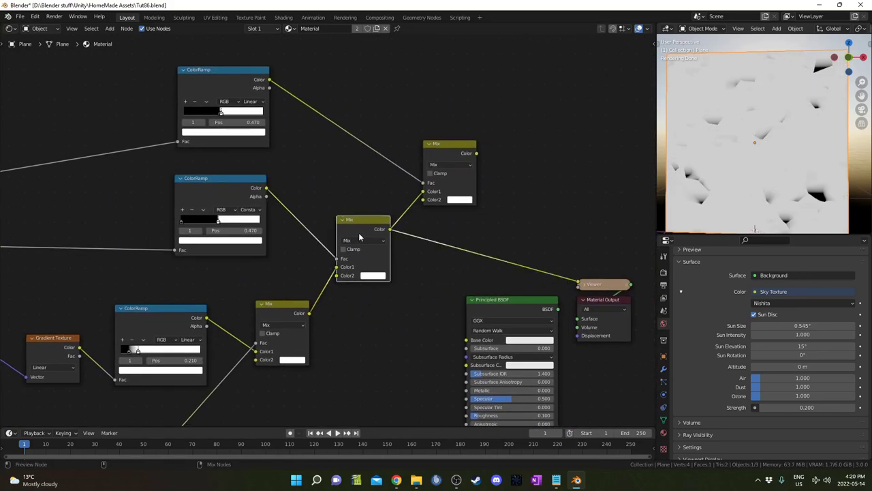
middle_click_drag(324, 254, 343, 220)
middle_click_drag(367, 164, 298, 184)
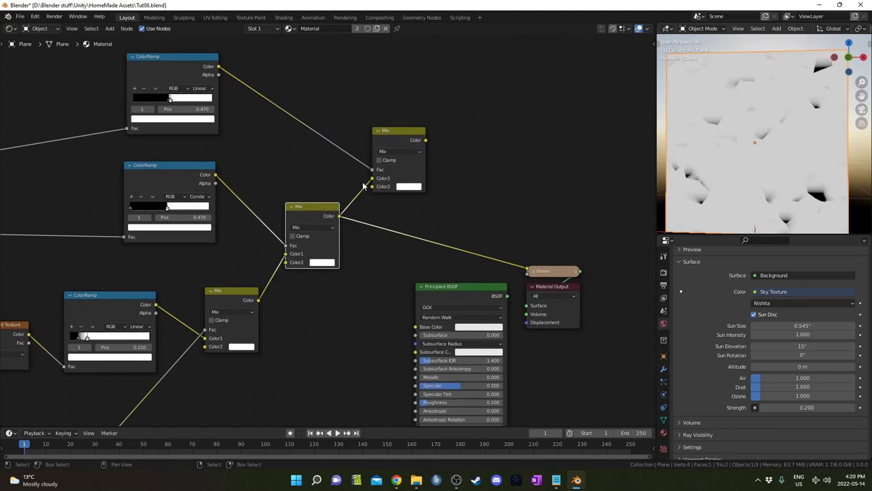
left_click(415, 137, "ctrl+shift")
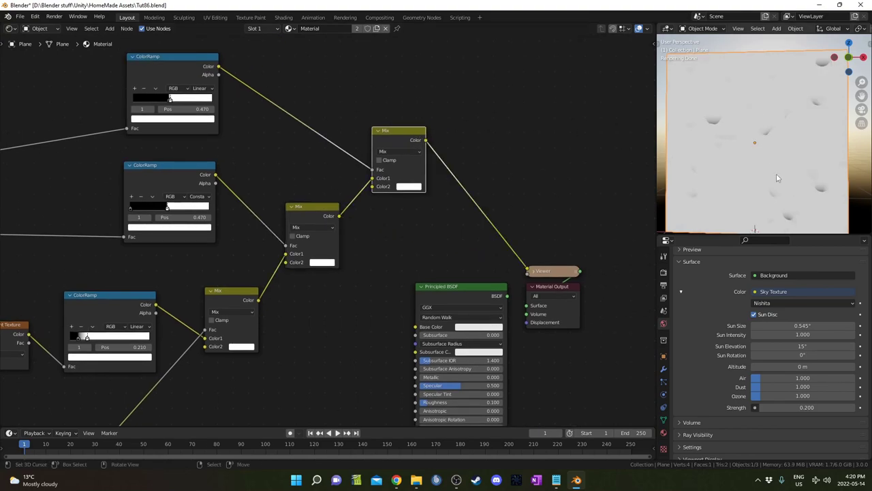
scroll(780, 154, "up", 2)
scroll(723, 138, "down", 2)
scroll(716, 129, "up", 2)
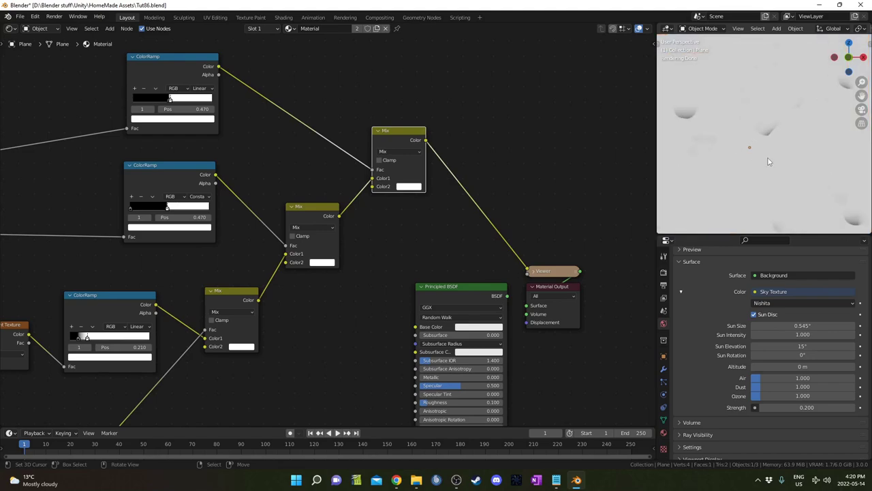
middle_click_drag(768, 161, 744, 111)
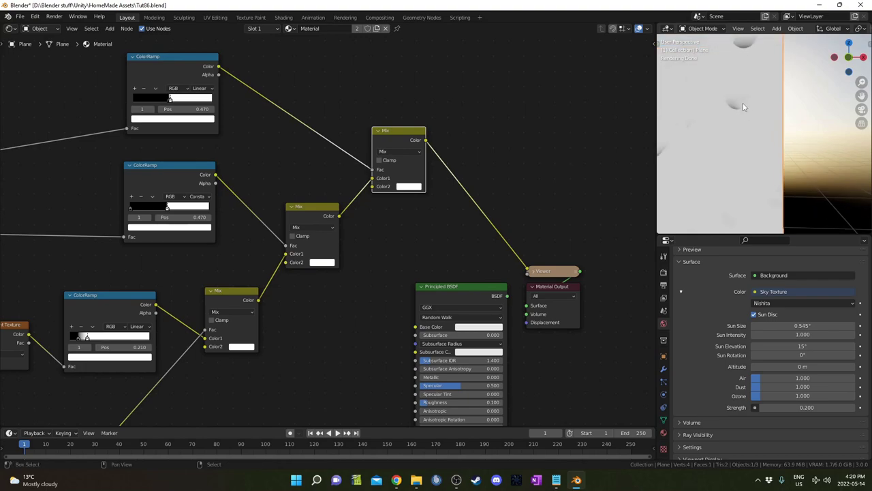
scroll(743, 109, "up", 6)
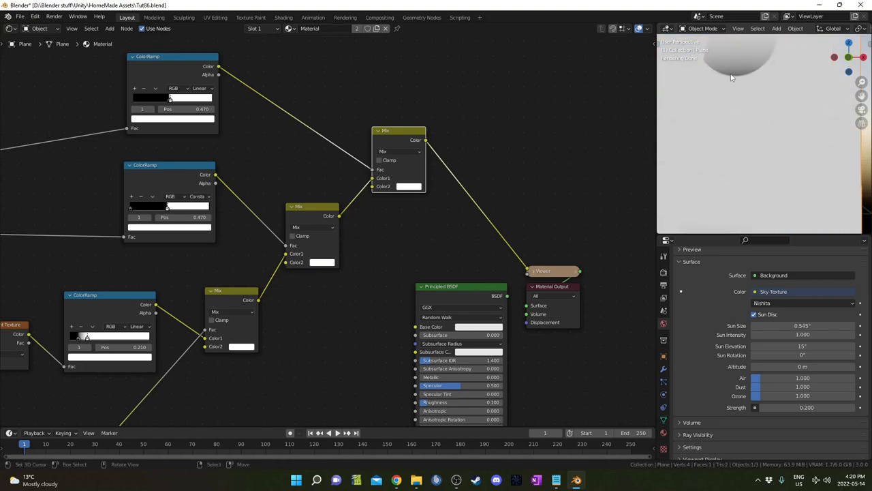
scroll(273, 239, "down", 7)
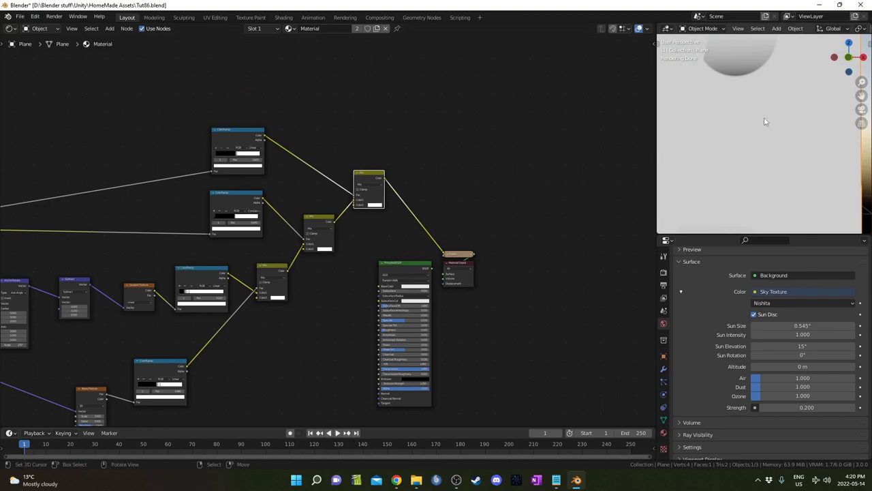
Move the Texture Coordinate node farther from the Voronoi Texture and route its Object links to Voronoi Texture and Subtract through one reroute point.
scroll(765, 121, "down", 8)
middle_click_drag(273, 265, 486, 231)
middle_click_drag(163, 273, 347, 278)
scroll(253, 304, "up", 5)
left_click_drag(209, 283, 126, 286)
left_click_drag(186, 276, 63, 268)
middle_click_drag(301, 226, 418, 209)
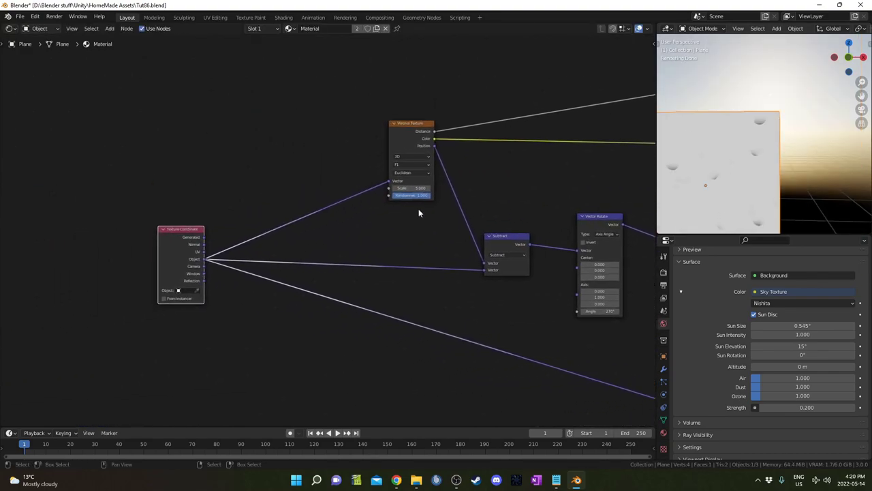
right_click_drag(398, 279, 395, 279, "shift")
middle_click_drag(394, 279, 466, 202)
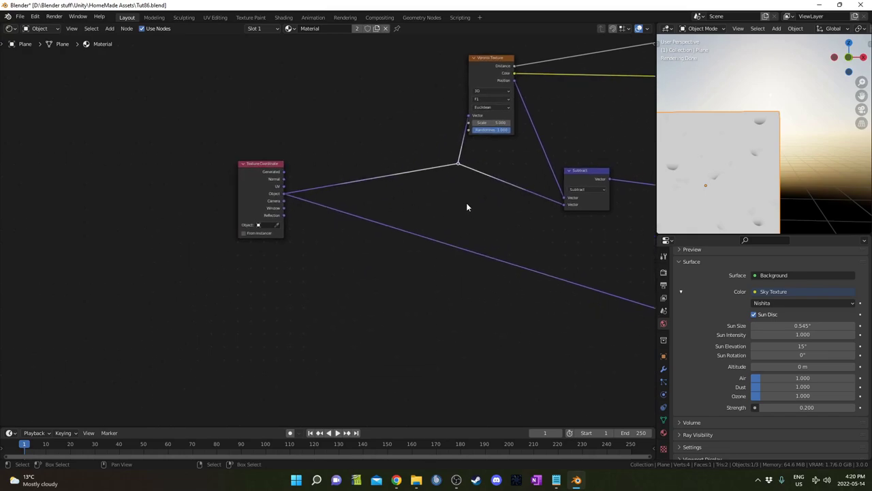
Insert a Noise Texture node on the link between Texture Coordinate's Object output and the reroute point.
key("shift+a")
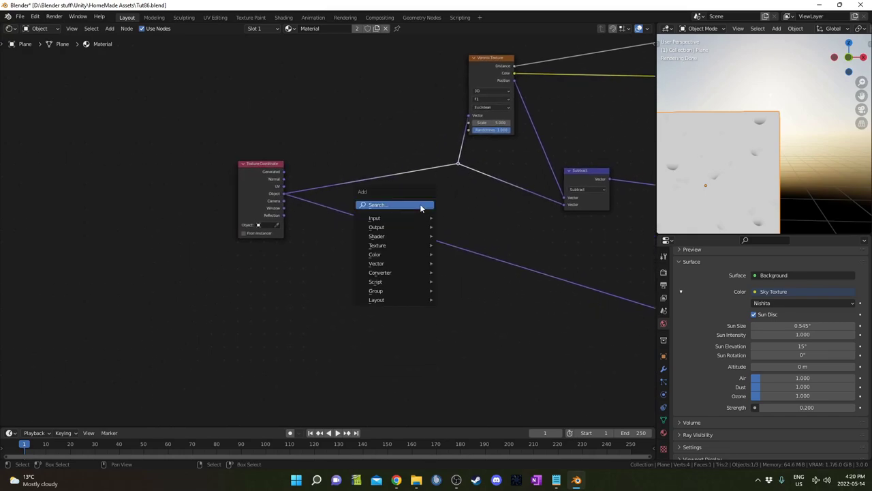
left_click(420, 203)
type("noise")
key("Return")
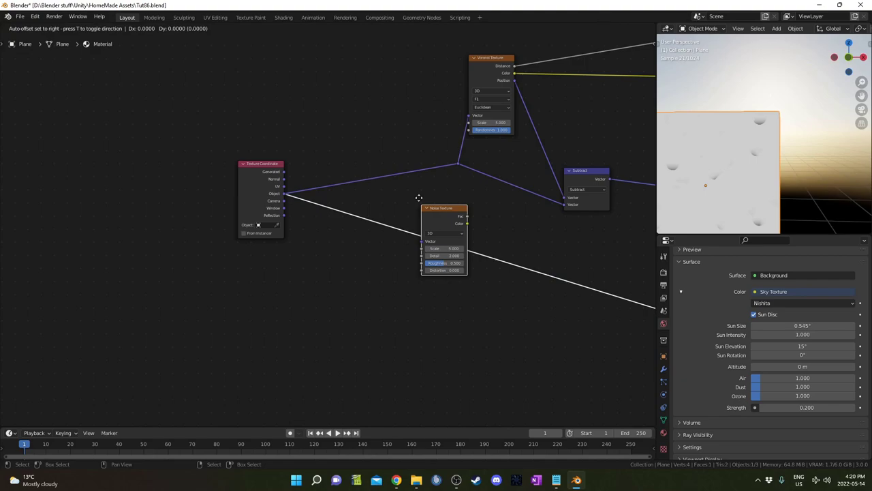
left_click(317, 103)
Insert a Mix node on the link between the new Noise Texture's Color output and the reroute point.
key("shift+a")
left_click(475, 196)
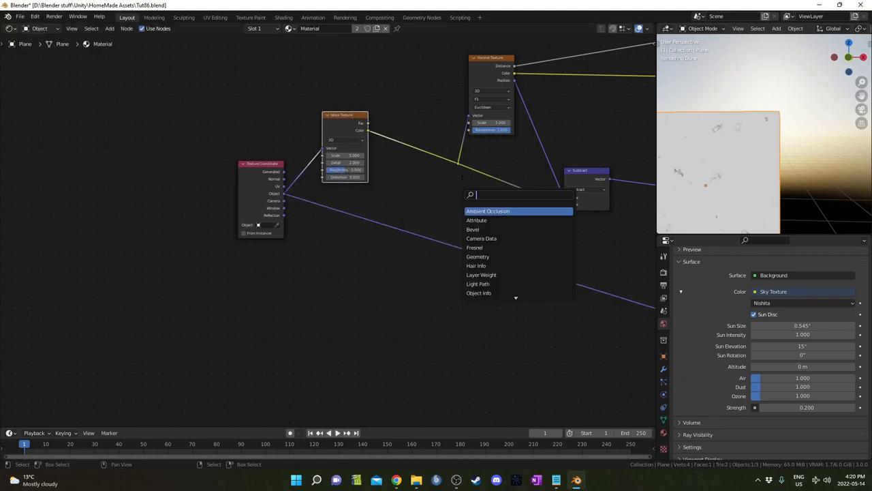
type("mix")
key("Return")
left_click(397, 90)
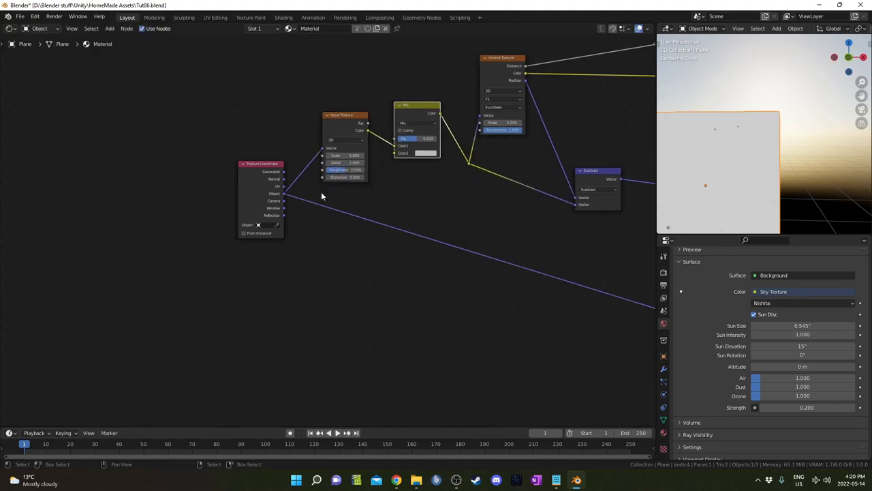
Connect Texture Coordinate's Object output to the new Mix's Color2 and shift the Noise Texture node slightly upward.
left_click_drag(283, 194, 398, 155)
left_click_drag(284, 194, 395, 153)
scroll(390, 168, "up", 2)
scroll(391, 169, "up", 1)
middle_click_drag(390, 168, 387, 226)
left_click_drag(351, 147, 348, 115)
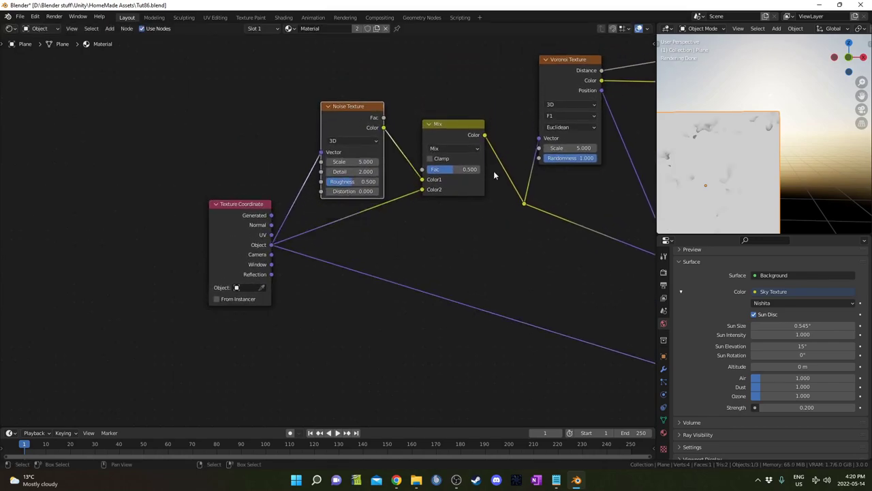
Set the new Mix node's Fac to 0.9 and examine the distorted chip marks on the plane.
left_click(470, 170)
type("0.9")
key("Return")
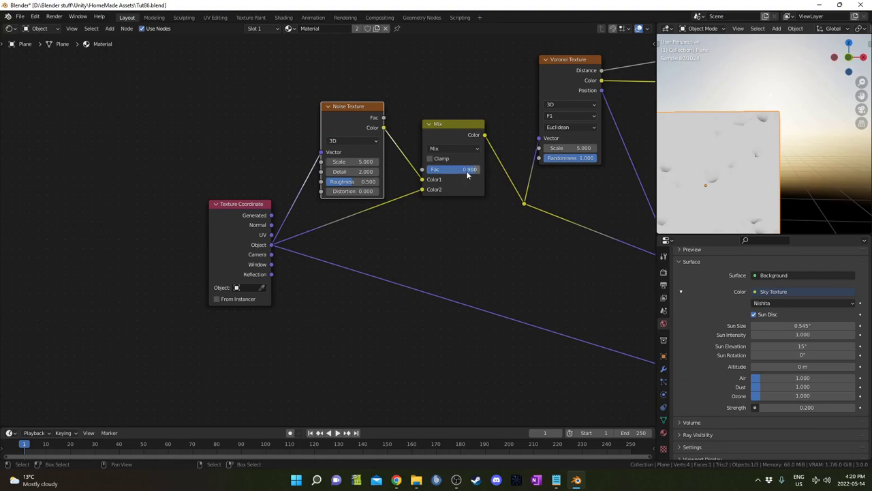
scroll(736, 153, "up", 6)
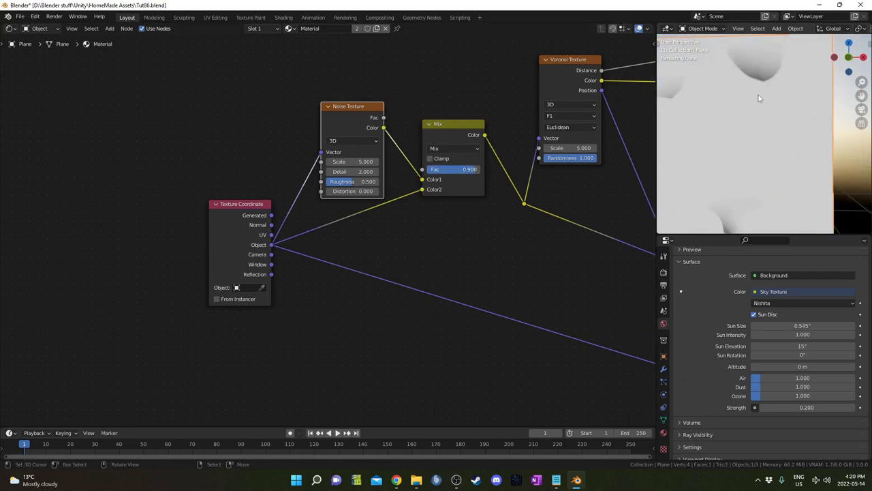
scroll(758, 95, "down", 2)
scroll(750, 119, "down", 2)
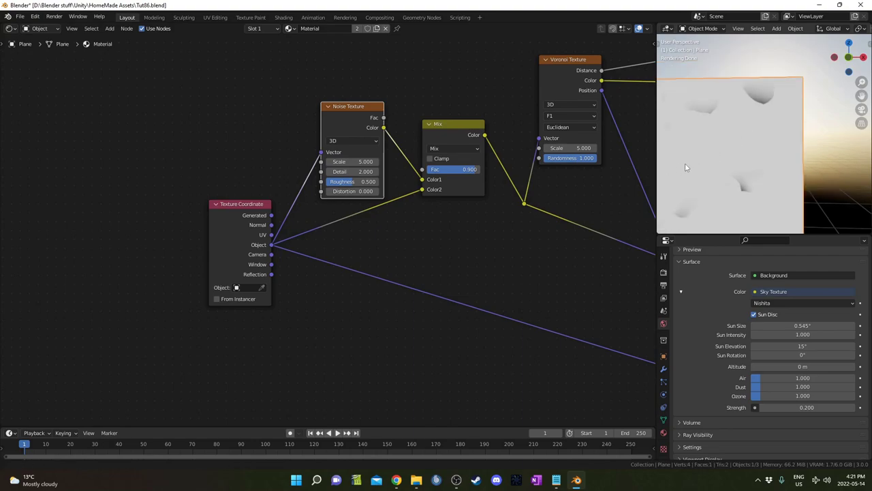
middle_click_drag(685, 163, 739, 146, "shift")
scroll(739, 150, "down", 3)
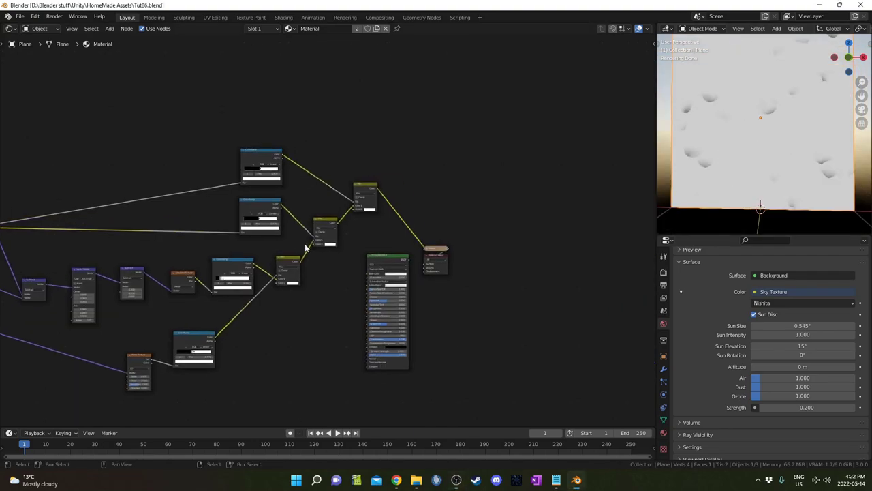
Insert the Principled BSDF after the topmost Mix, feeding its Base Color, and space out the Viewer and Material Output nodes.
scroll(398, 217, "up", 4)
scroll(351, 246, "down", 5, "ctrl")
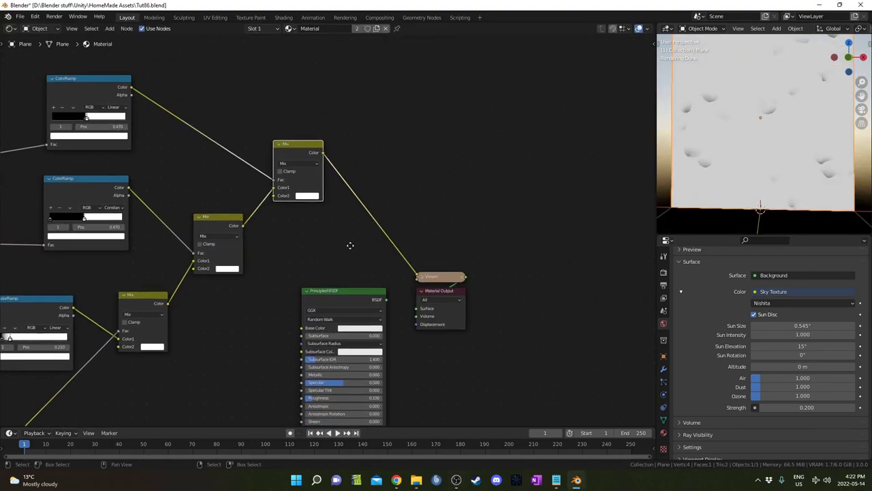
left_click_drag(321, 286, 375, 166)
middle_click_drag(521, 271, 428, 261)
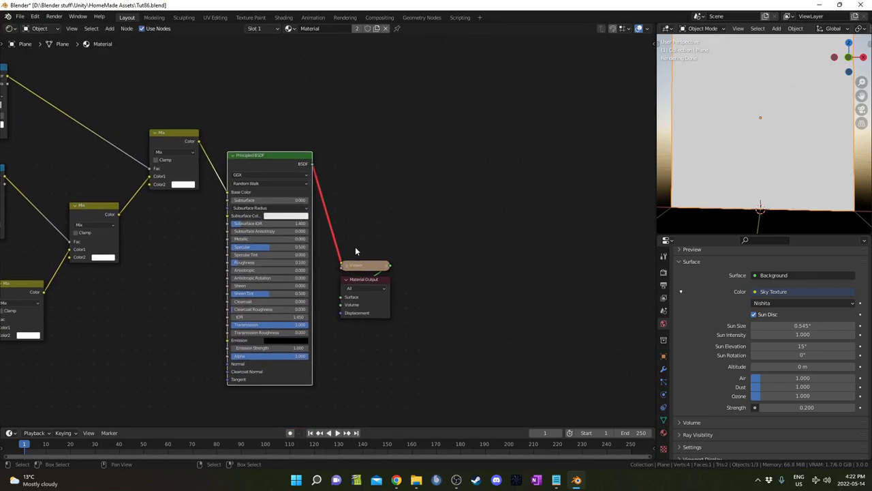
left_click_drag(352, 240, 433, 331)
left_click_drag(356, 268, 442, 232)
left_click_drag(258, 162, 286, 157)
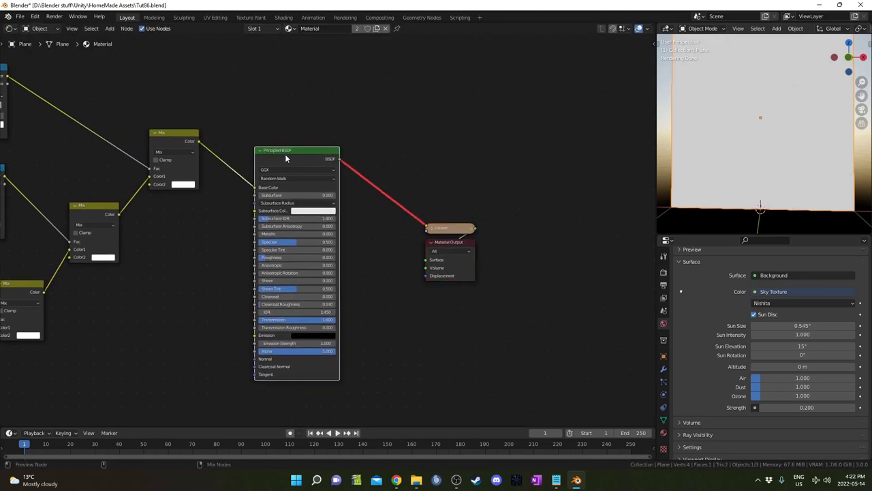
Preview the Principled BSDF on the plane and move its node farther from the topmost Mix.
left_click(285, 156, "ctrl+shift")
mouse_move(816, 185)
middle_mouse_down()
mouse_move(785, 162)
mouse_move(802, 180)
middle_mouse_up()
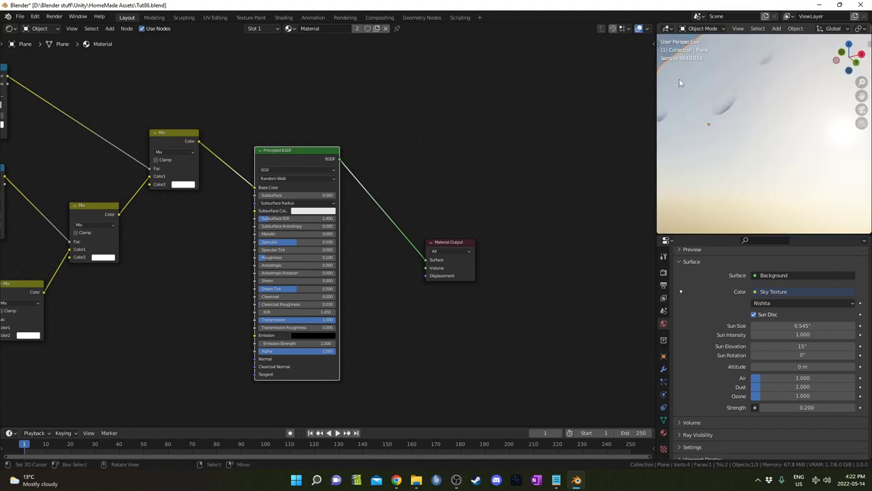
scroll(313, 167, "down", 1)
middle_click_drag(324, 166, 358, 147)
left_click_drag(359, 148, 415, 125)
scroll(314, 250, "up", 2)
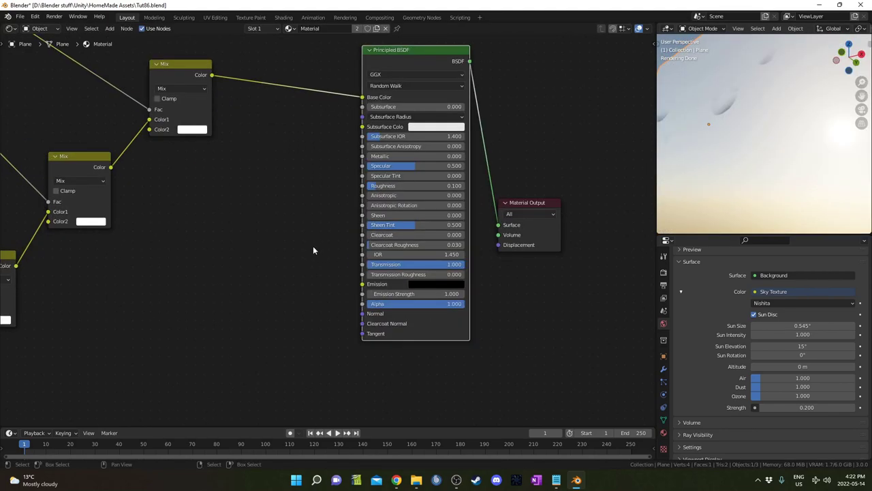
Preview the topmost Mix and add a ColorRamp after it, fed by the Mix's Color output.
left_click(180, 68, "ctrl+shift")
middle_click_drag(284, 185, 289, 229)
key("shift+a")
left_click(289, 226)
type("color")
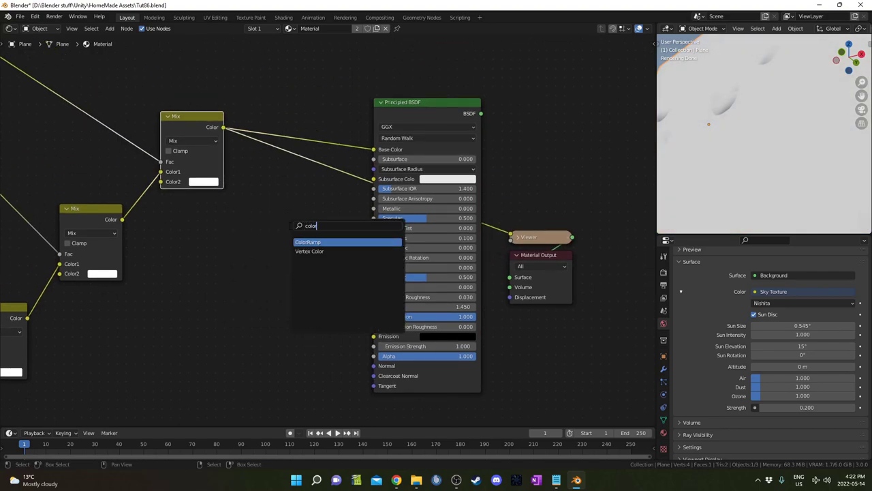
key("Return")
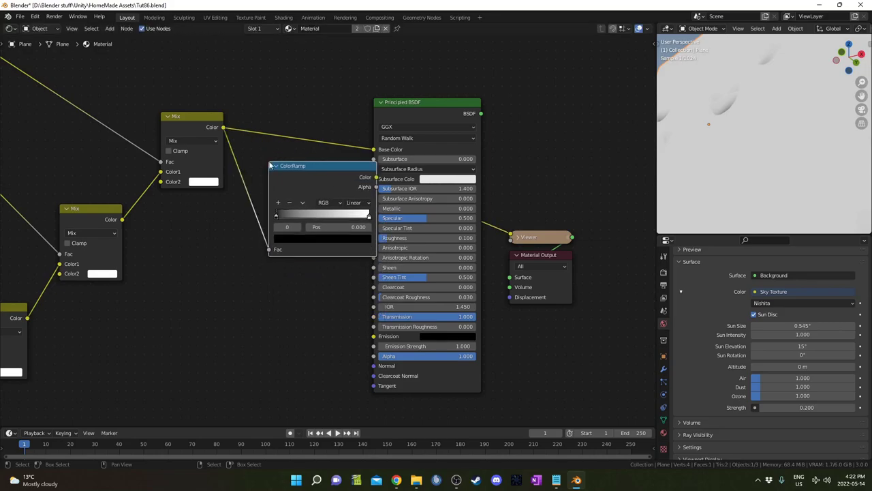
left_click(293, 253)
Flip the new ColorRamp so it runs from white to black.
scroll(189, 257, "up", 2)
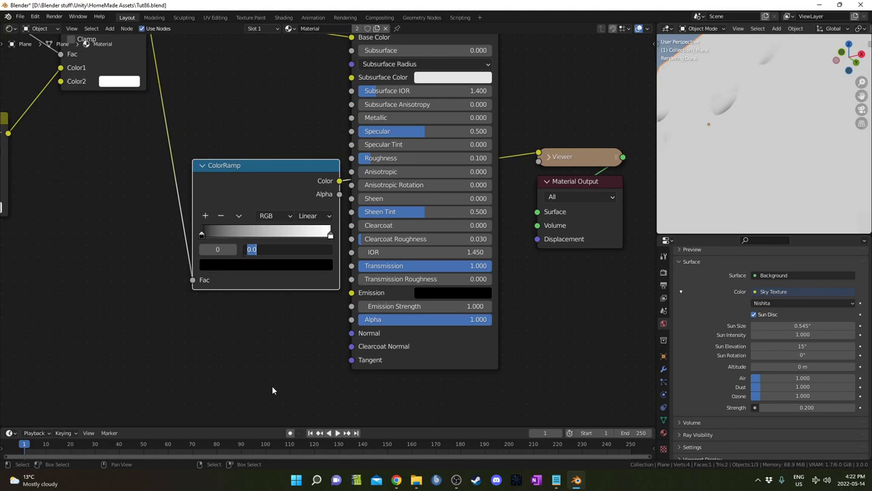
key("Return")
left_click(239, 215)
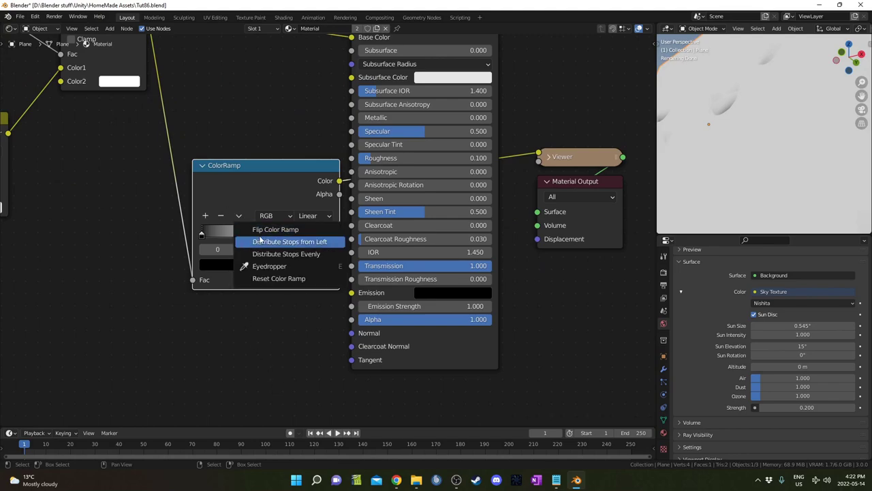
left_click(260, 241)
middle_click_drag(291, 310, 172, 366)
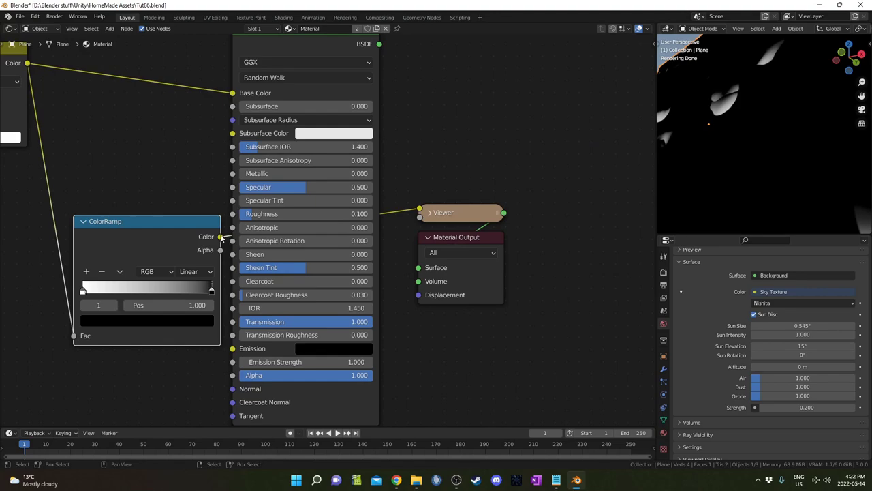
Rearrange the Principled BSDF, Viewer and Material Output nodes to leave clear space after the new ColorRamp.
scroll(221, 235, "down", 2)
mouse_move(337, 87)
left_mouse_down()
mouse_move(484, 237)
mouse_move(339, 72)
left_mouse_up()
key("g")
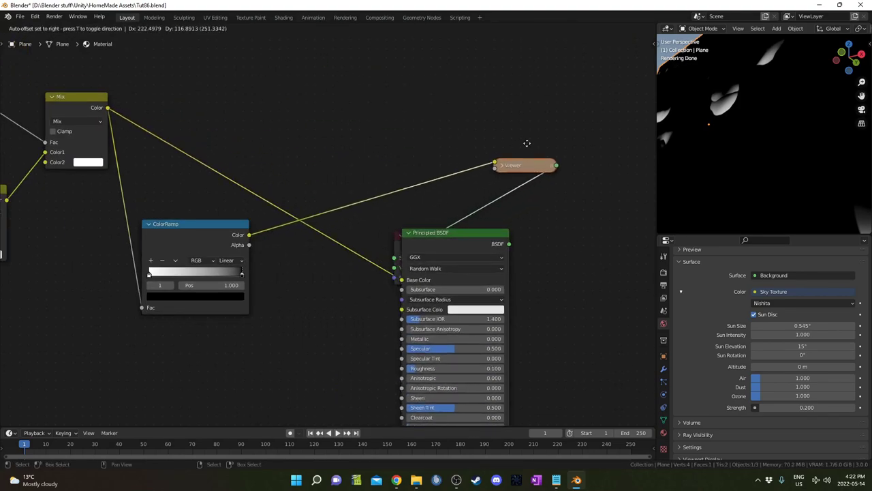
left_click(561, 123)
left_click_drag(502, 314, 372, 148)
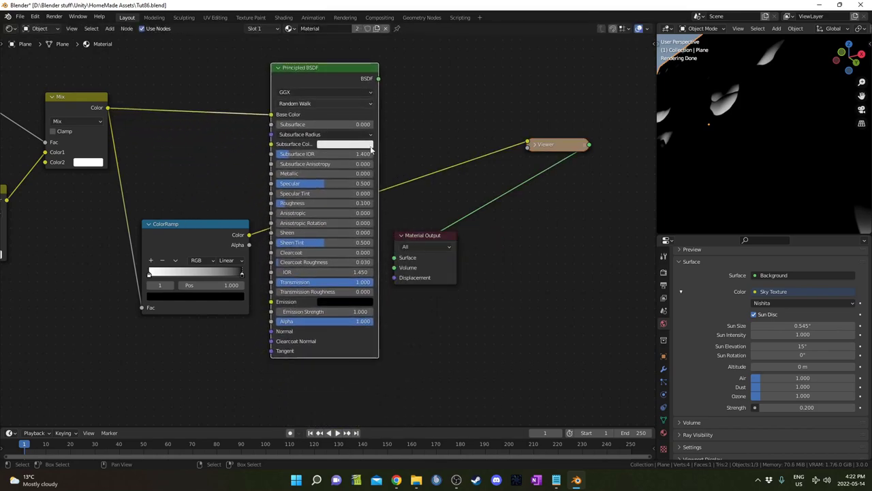
left_click_drag(401, 204, 520, 327)
key("g")
left_click(597, 312)
left_click_drag(311, 75, 356, 89)
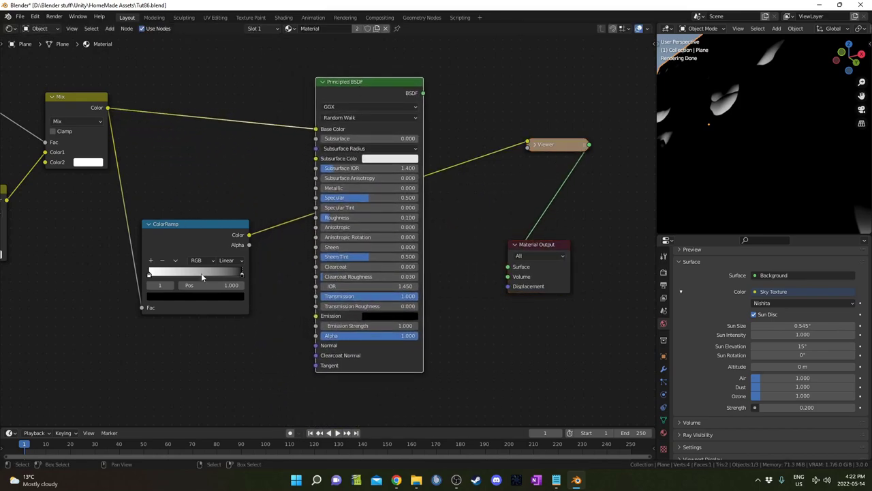
Connect the flipped ColorRamp's Color to the Principled BSDF's Roughness and preview the shader on the plane.
scroll(202, 276, "up", 2)
left_click_drag(221, 237, 323, 213)
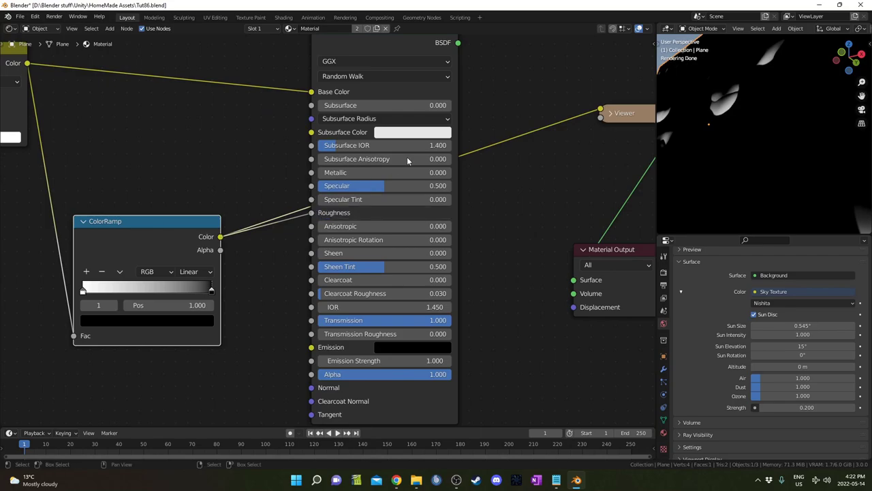
middle_click_drag(407, 157, 418, 235)
left_click(447, 106, "ctrl+shift")
mouse_move(786, 151)
middle_mouse_down()
mouse_move(764, 113)
mouse_move(840, 190)
mouse_move(787, 156)
middle_mouse_up()
scroll(786, 161, "down", 4)
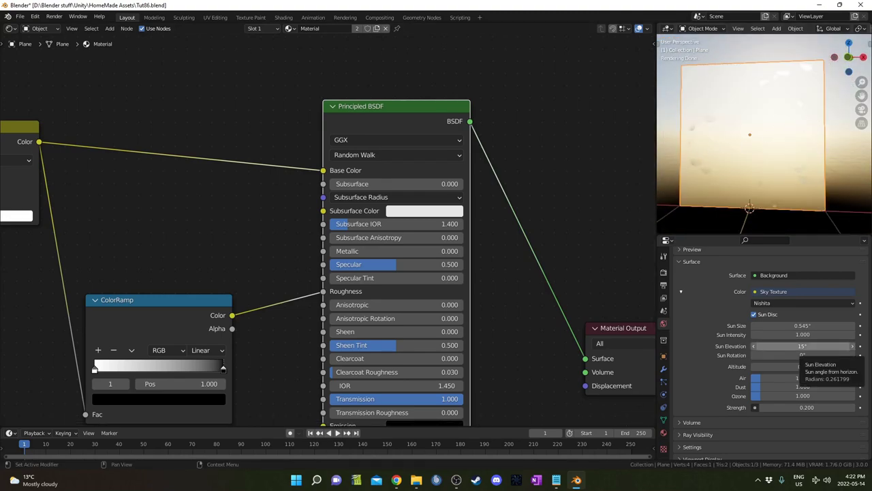
Change the world's Color from Sky Texture to an Environment Texture using cape_hill_1k.hdr from the HDRIHaven folder.
scroll(746, 368, "up", 1)
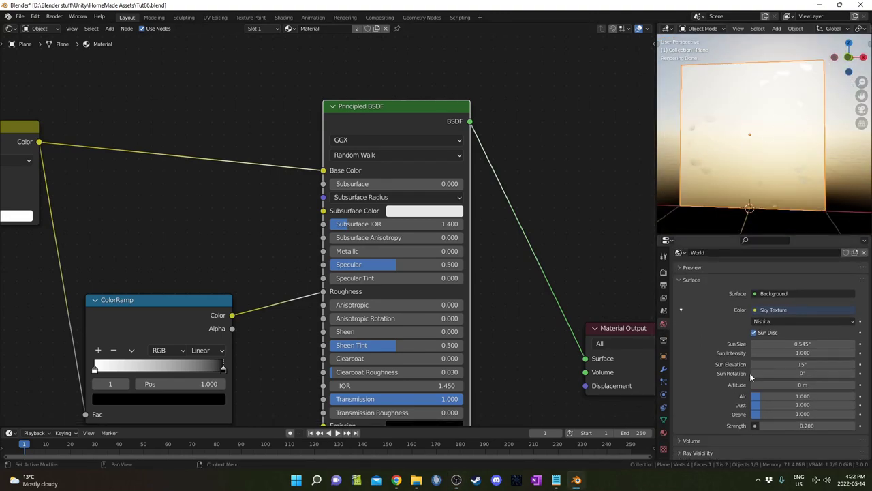
left_click(792, 312)
left_click(606, 353)
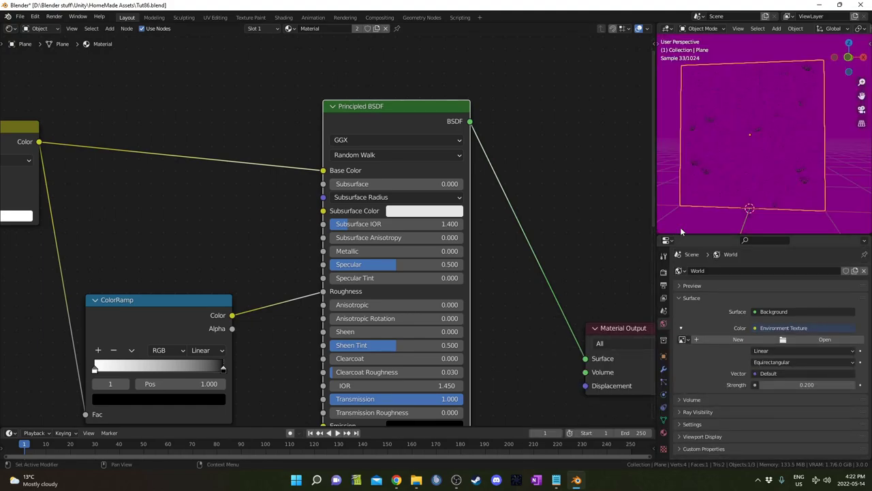
left_click(826, 339)
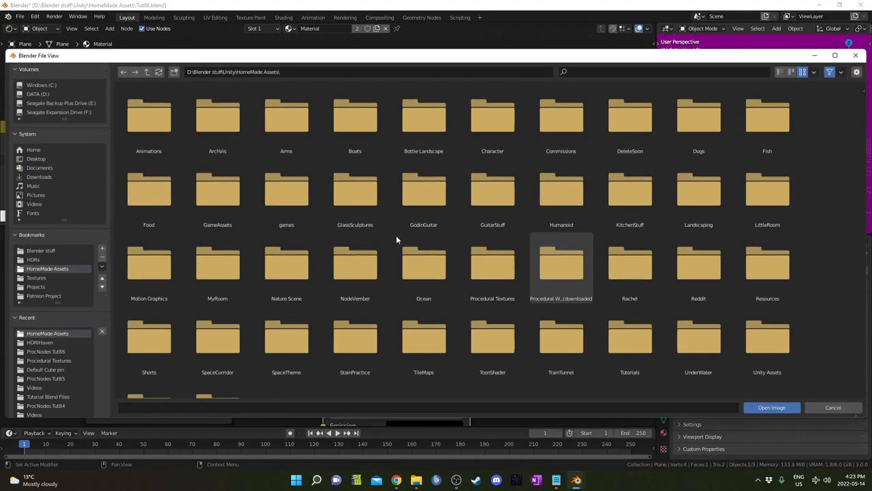
left_click(38, 260)
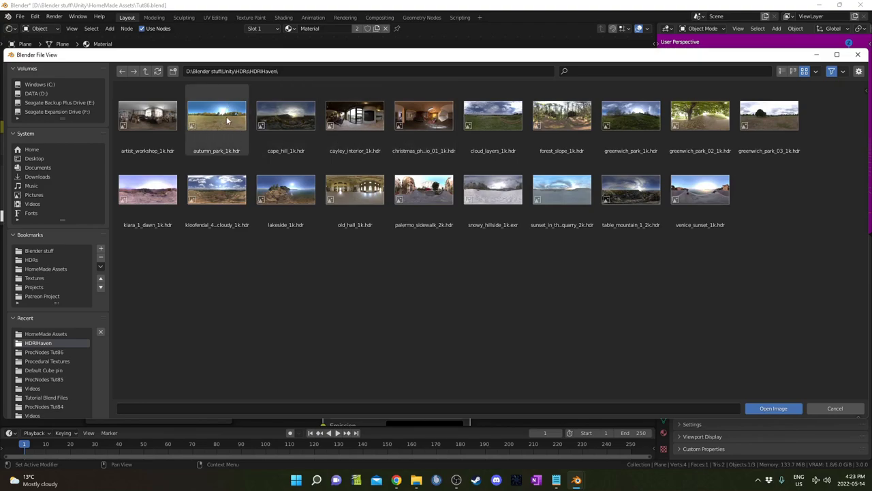
double_click(279, 119)
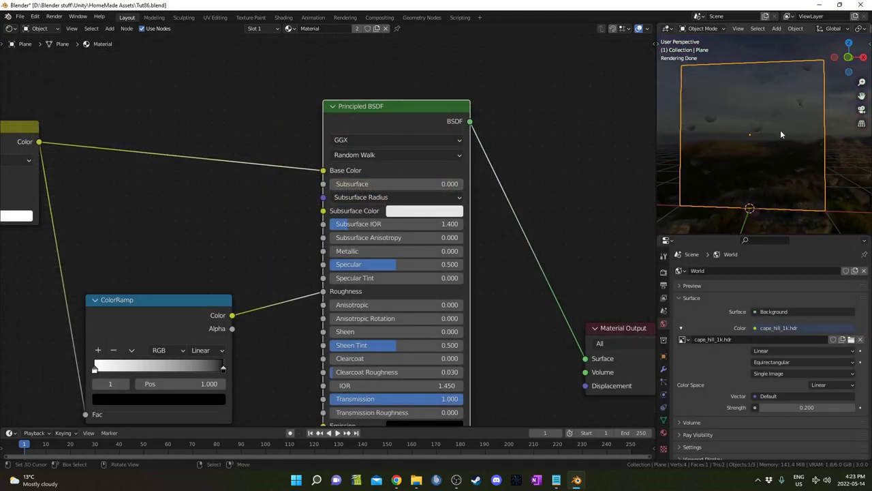
Set the world background Strength to 1 and view the glass plane against the environment.
left_click(790, 408)
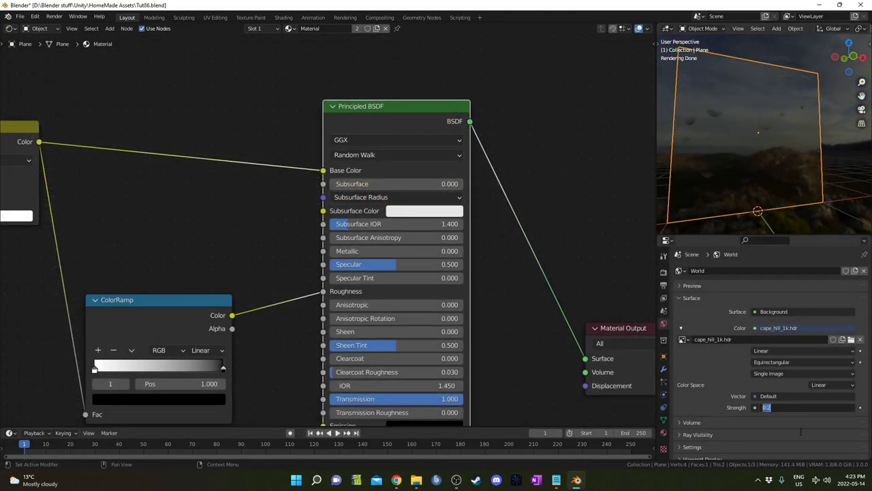
type("1")
key("Return")
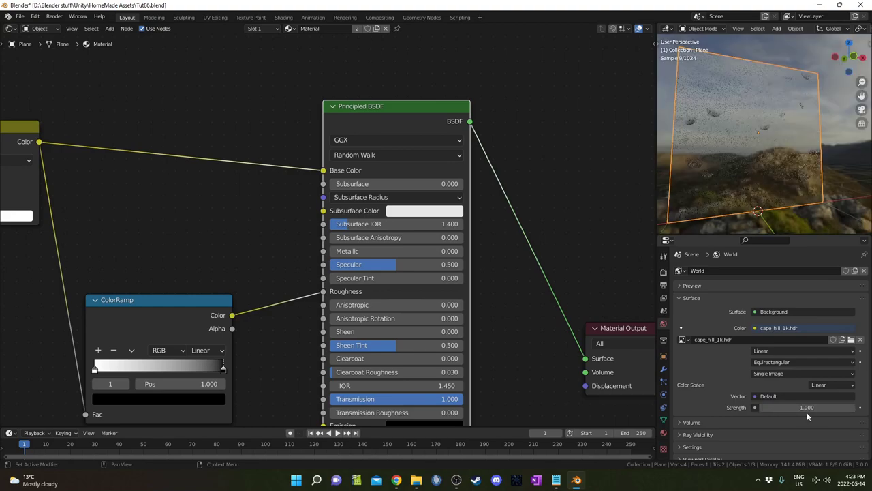
mouse_move(783, 177)
middle_mouse_down()
mouse_move(765, 183)
mouse_move(769, 166)
middle_mouse_up()
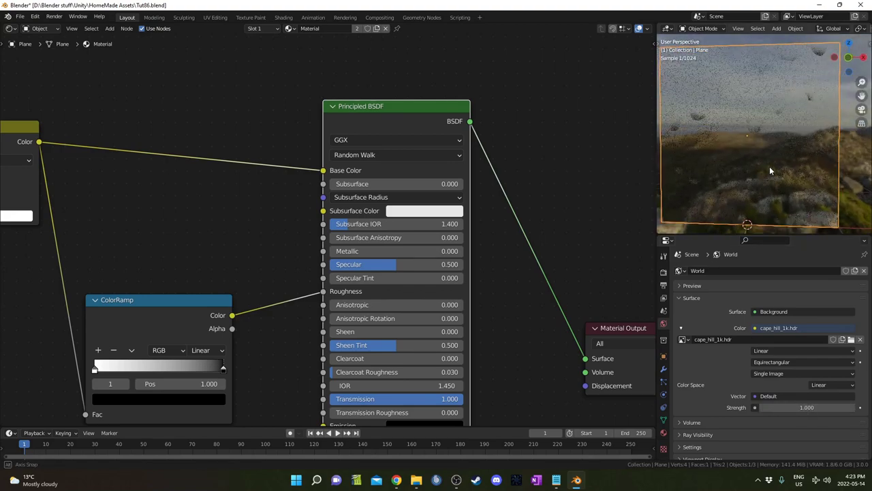
Disconnect the topmost Mix from the Principled BSDF's Base Color and examine the plane from another angle.
scroll(88, 210, "up", 3)
middle_click_drag(88, 210, 211, 248)
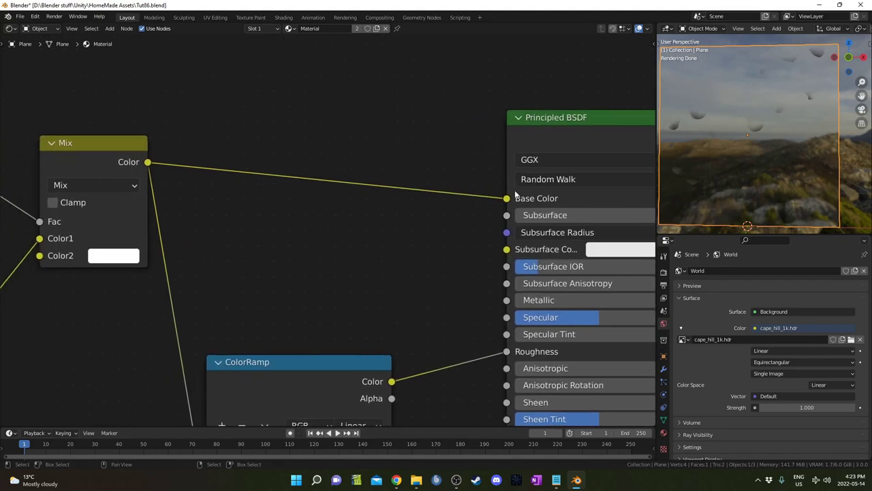
left_click_drag(507, 200, 425, 191)
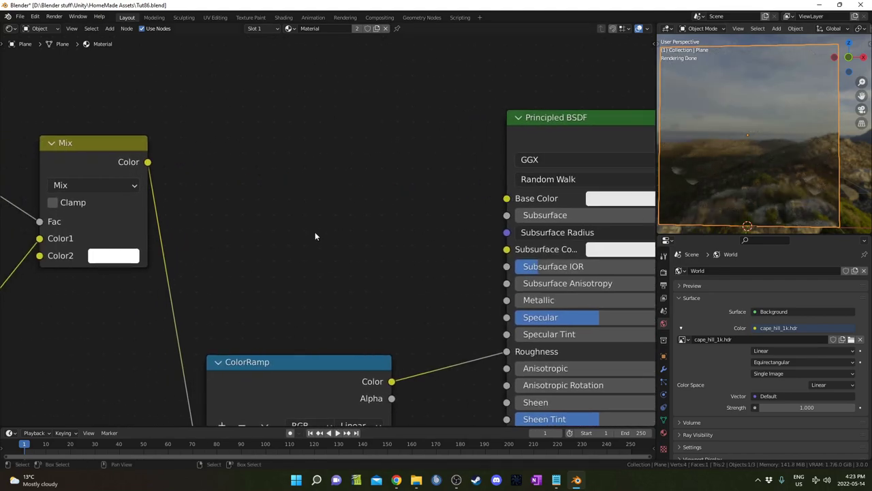
mouse_move(783, 142)
middle_mouse_down()
mouse_move(778, 122)
mouse_move(811, 113)
mouse_move(751, 113)
mouse_move(750, 99)
mouse_move(770, 104)
mouse_move(781, 131)
middle_mouse_up()
scroll(325, 225, "down", 2)
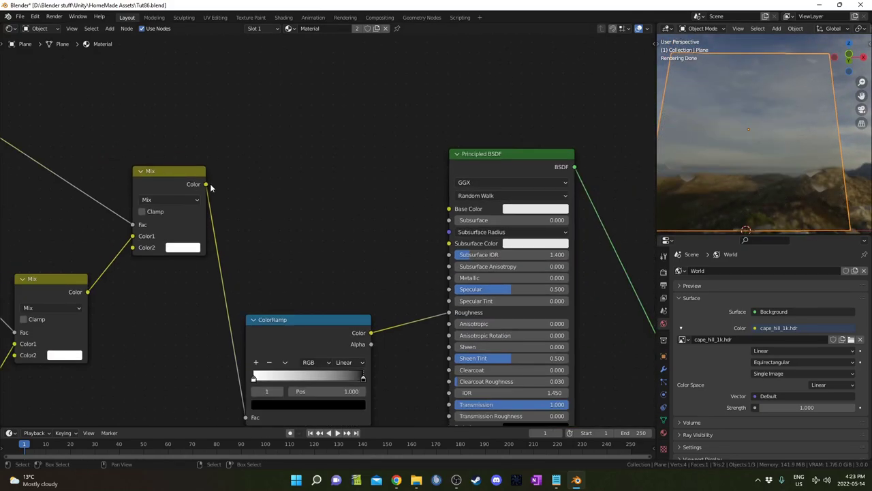
Reconnect the topmost Mix node's Color to the Principled BSDF's Base Color and check the glass plane.
left_click_drag(205, 184, 449, 209)
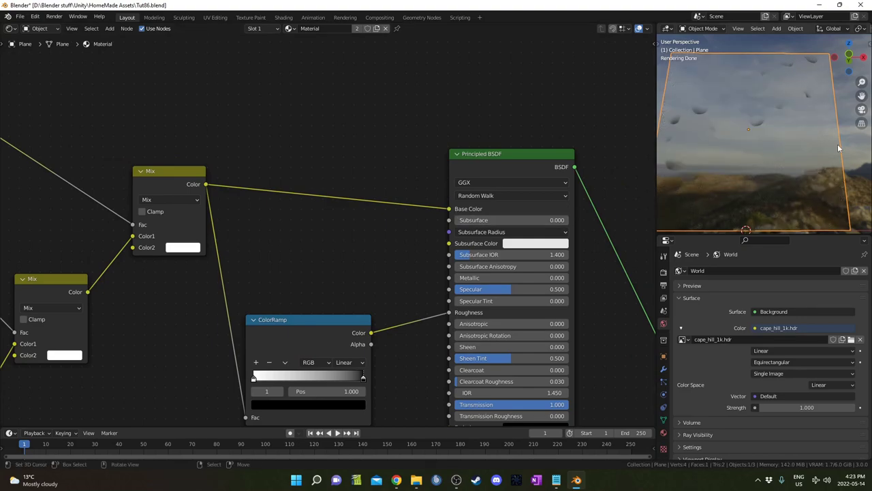
middle_click_drag(36, 253, 263, 166)
scroll(237, 224, "down", 1)
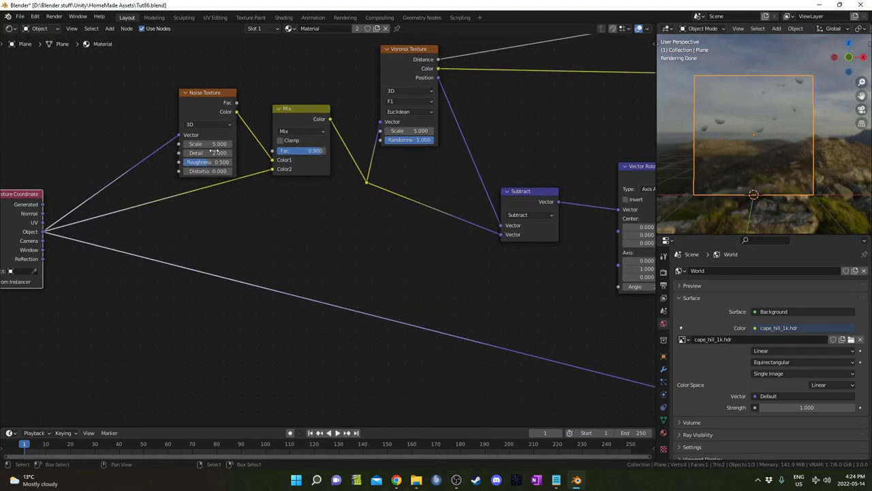
Look over the node tree from the Texture Coordinate through the Noise, Voronoi and Vector Rotate nodes.
scroll(446, 216, "down", 1)
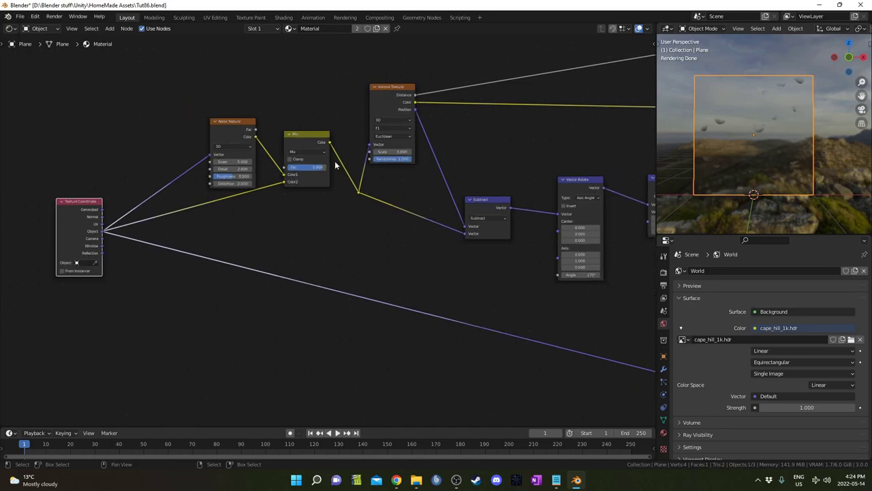
middle_click_drag(453, 245, 230, 196)
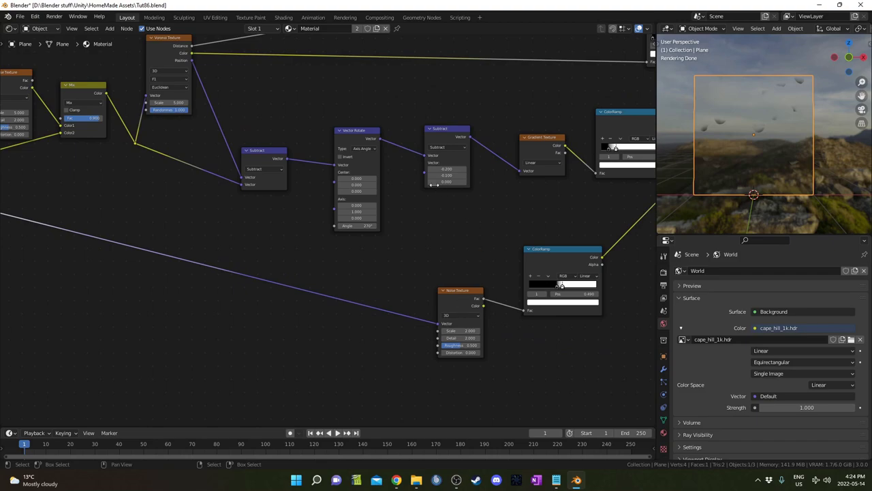
middle_click_drag(434, 185, 318, 287)
middle_click_drag(226, 209, 523, 206)
scroll(347, 237, "up", 4)
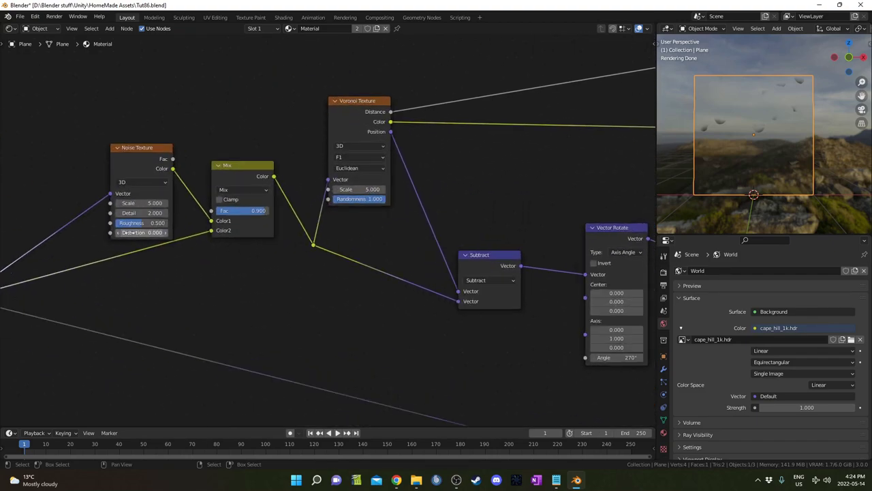
scroll(319, 252, "down", 1)
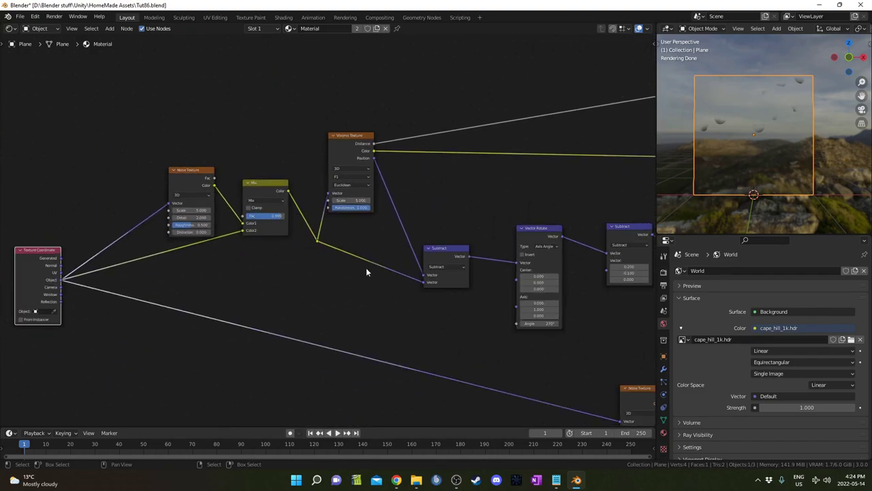
scroll(567, 297, "down", 1)
middle_click_drag(614, 284, 556, 262)
middle_click_drag(153, 262, 337, 248)
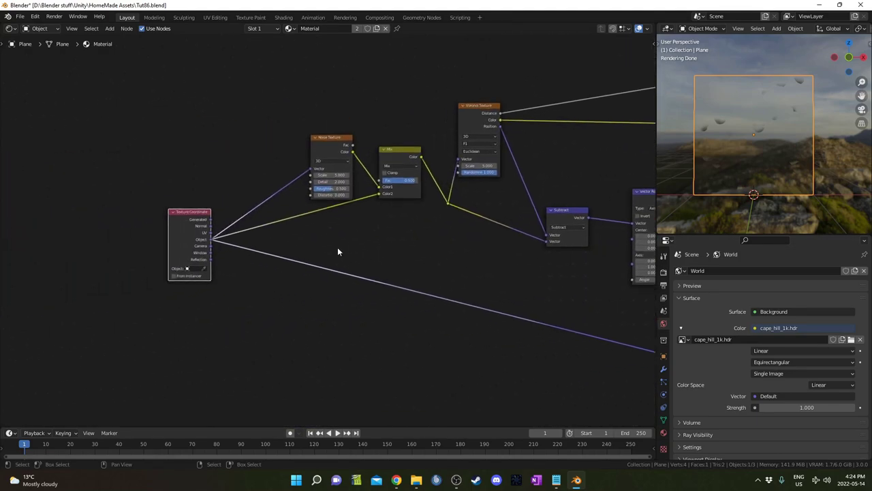
Join the Texture Coordinate's Object links in one reroute point and move the Texture Coordinate away from it to make room.
right_click_drag(266, 167, 310, 355, "shift")
scroll(310, 355, "up", 1)
middle_click_drag(231, 273, 265, 279)
left_click_drag(208, 217, 148, 213)
Insert a Vector Math node set to Scale between the Texture Coordinate's Object output and the reroute point.
key("shift+a")
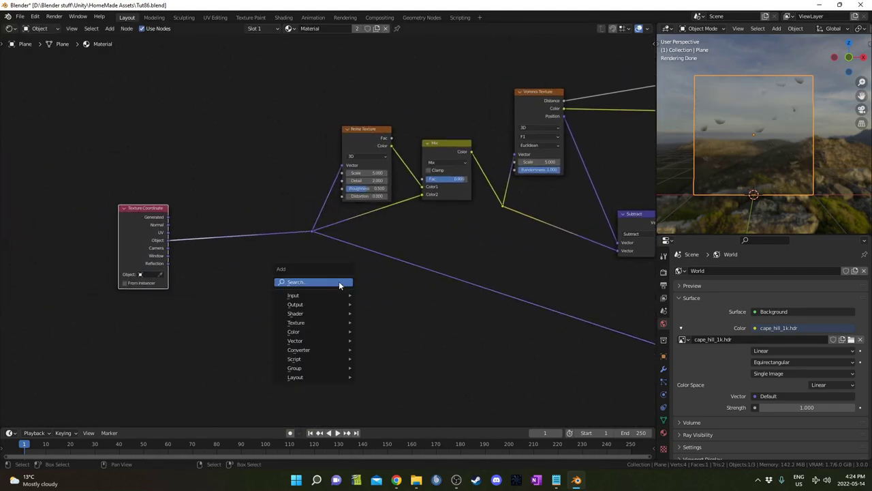
left_click(339, 282)
type("math")
key("Down")
key("Return")
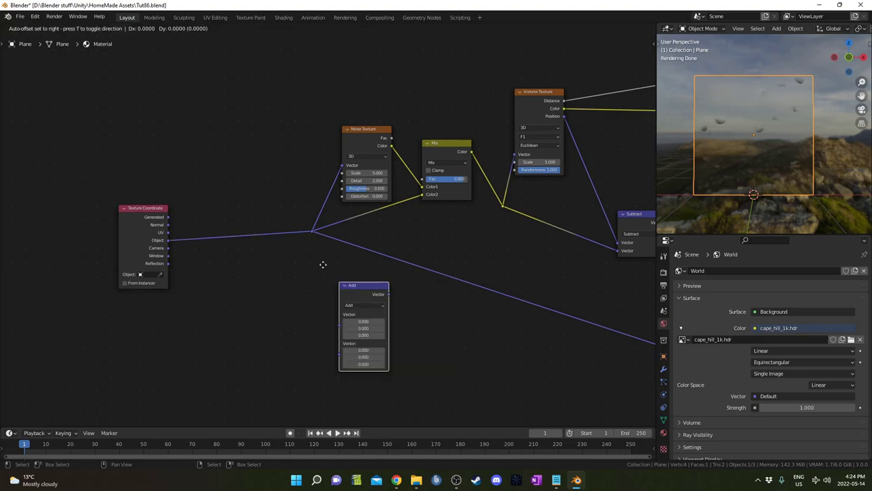
left_click(217, 185)
left_click(257, 226)
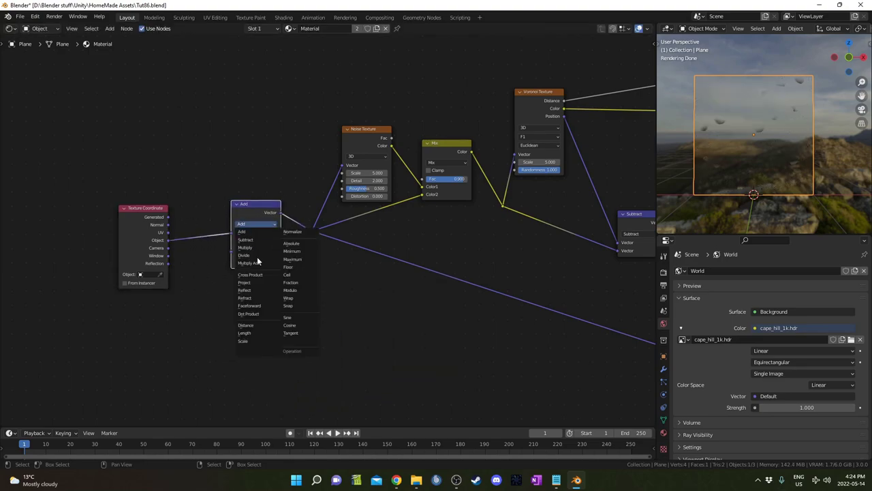
left_click(256, 341)
Set the new Scale node's value to 7.6, inspect the chips on the plane, and reposition the node slightly.
left_click_drag(253, 241, 320, 241)
scroll(797, 163, "up", 4)
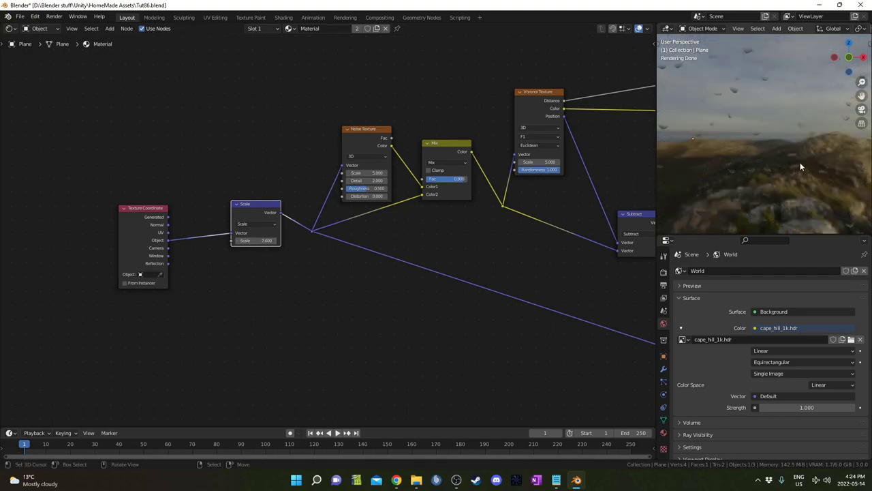
left_click_drag(273, 210, 267, 227)
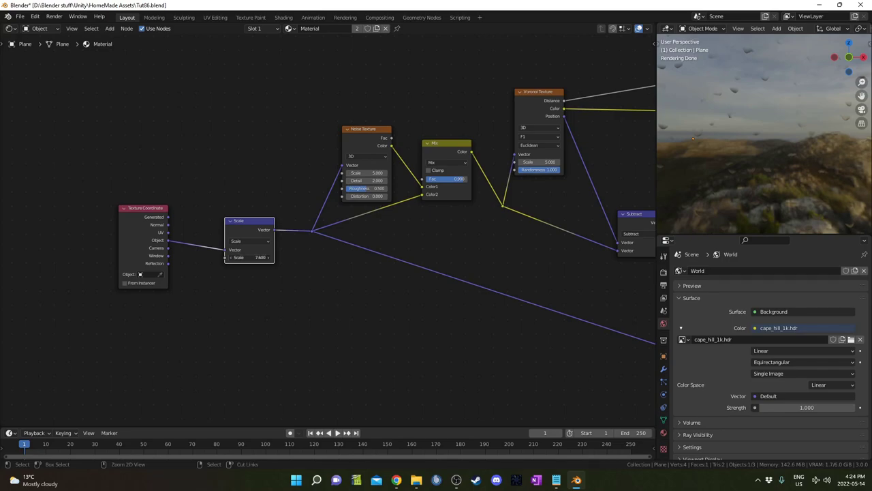
Review the shader nodes and examine the TutorialGlass material's chips on the window model.
scroll(296, 309, "down", 3)
middle_click_drag(332, 320, 135, 268)
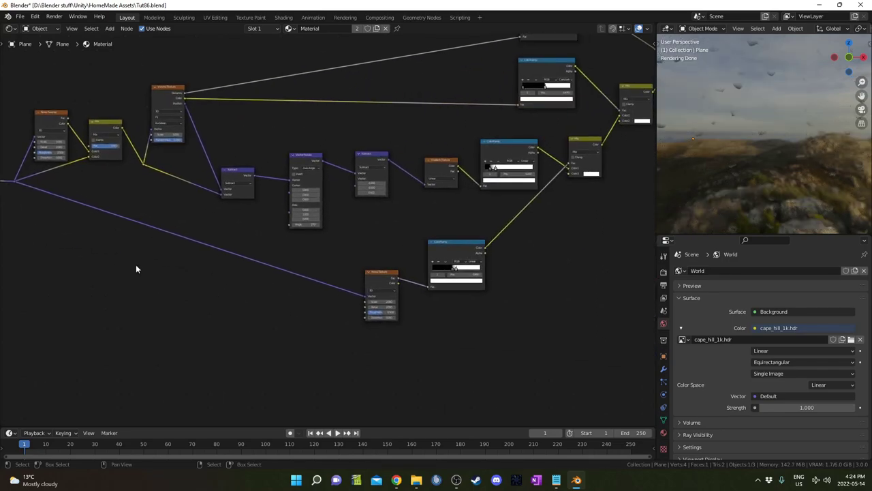
scroll(326, 236, "up", 3)
middle_click_drag(331, 240, 273, 189)
left_click_drag(346, 235, 322, 231)
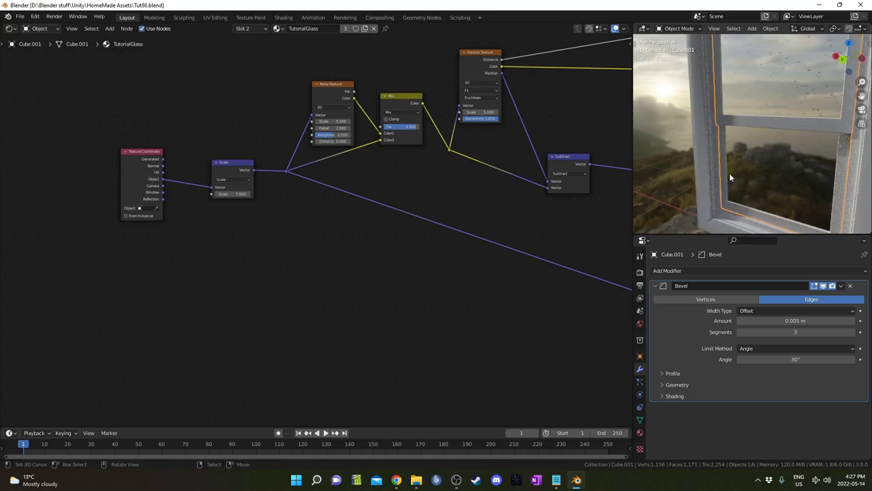
scroll(735, 156, "up", 1)
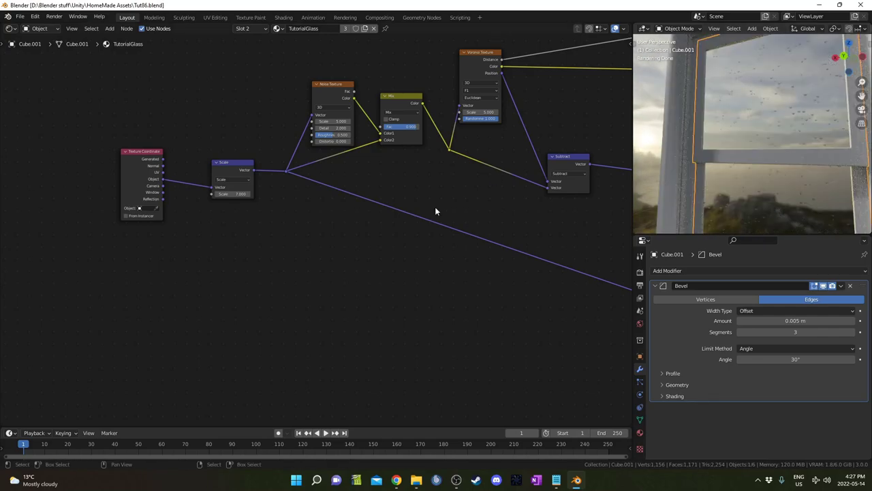
middle_click_drag(493, 201, 349, 245)
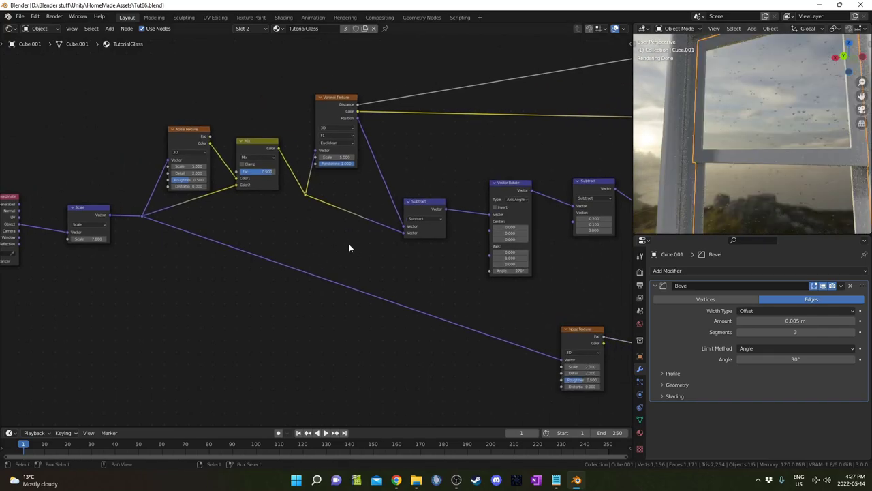
scroll(381, 256, "down", 5)
scroll(383, 259, "down", 1)
Set the Vector Math Scale node's value to 1 in the TutorialGlass material and nudge the node.
scroll(158, 246, "up", 4)
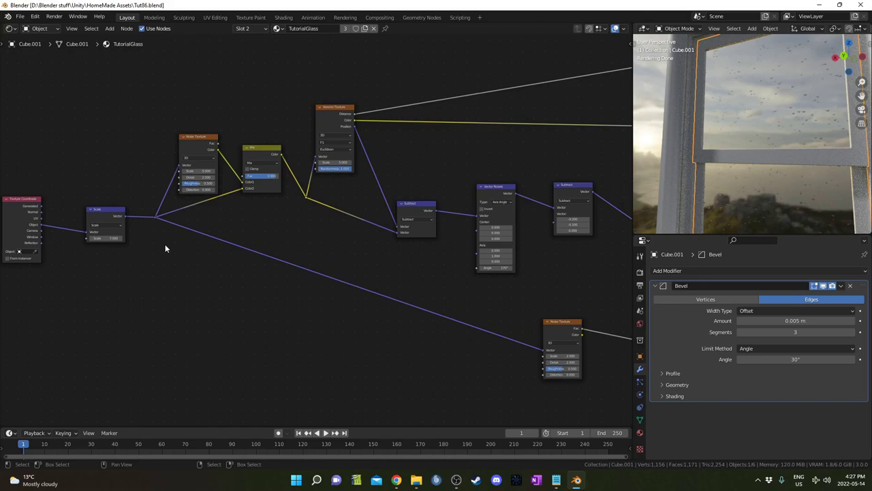
left_click(176, 227)
type("1")
key("Return")
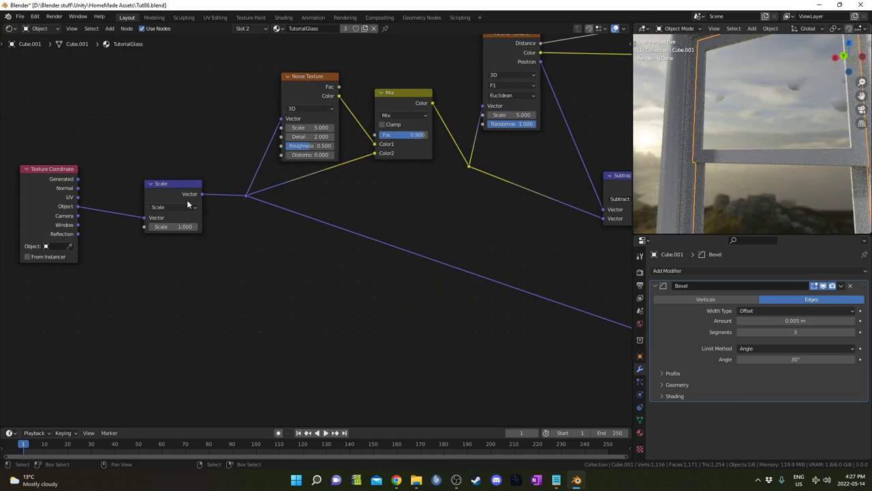
left_click_drag(187, 200, 186, 188)
Set the Scale of the Noise Texture that distorts the Voronoi coordinates to 50.
middle_click_drag(355, 212, 283, 265)
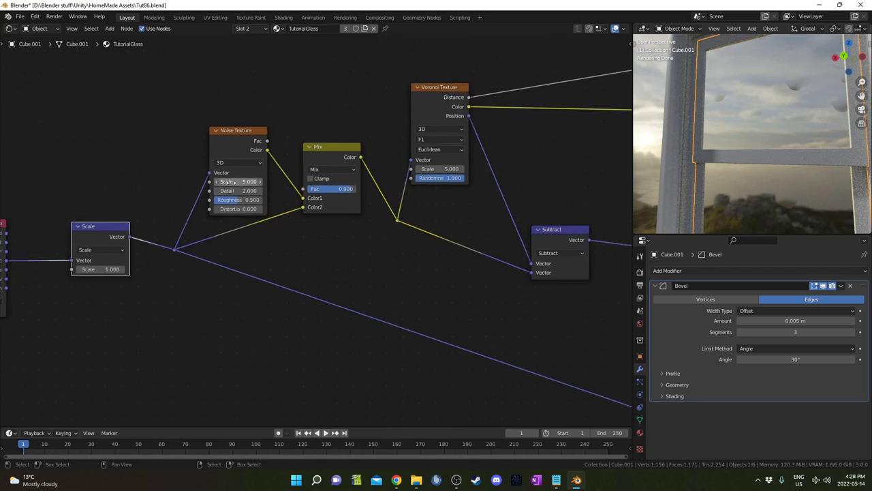
left_click(228, 181)
type("50")
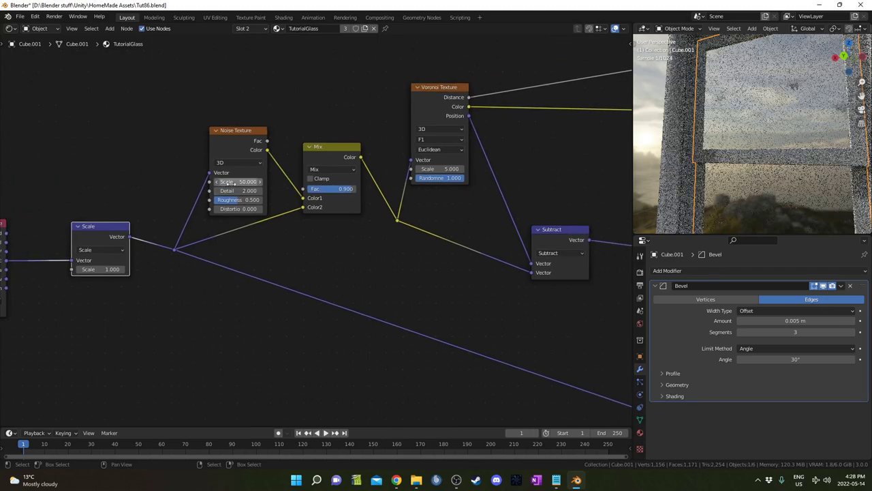
key("Return")
Set the factor of the Mix node between the Noise Texture and the Voronoi Texture to 0.95.
left_click(334, 190)
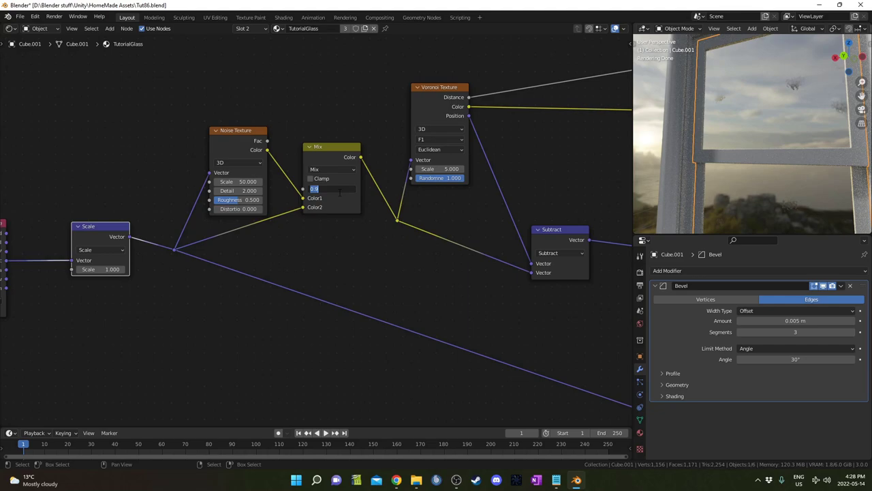
key("BackSpace")
type(".95")
key("Return")
Set the Voronoi Texture's Scale to 30.
middle_click_drag(377, 201, 290, 231)
left_click(351, 200)
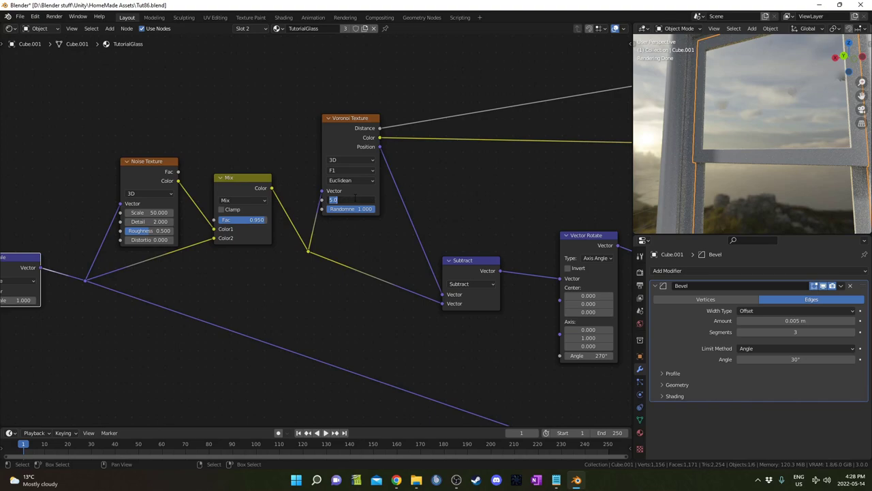
type("30")
key("Return")
Set the Scale of the lower Noise Texture feeding the ColorRamp to 10 and examine the window glass up close.
middle_click_drag(288, 317, 81, 187)
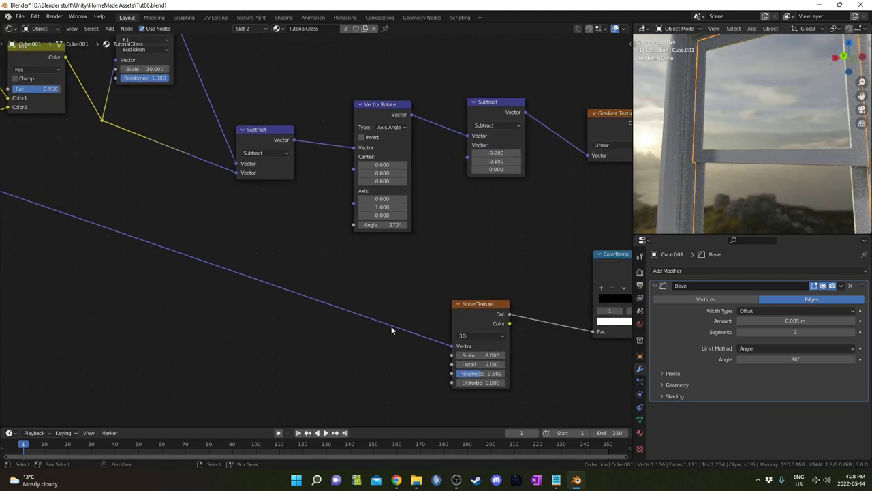
middle_click_drag(392, 330, 157, 257)
left_click(249, 283)
type("1")
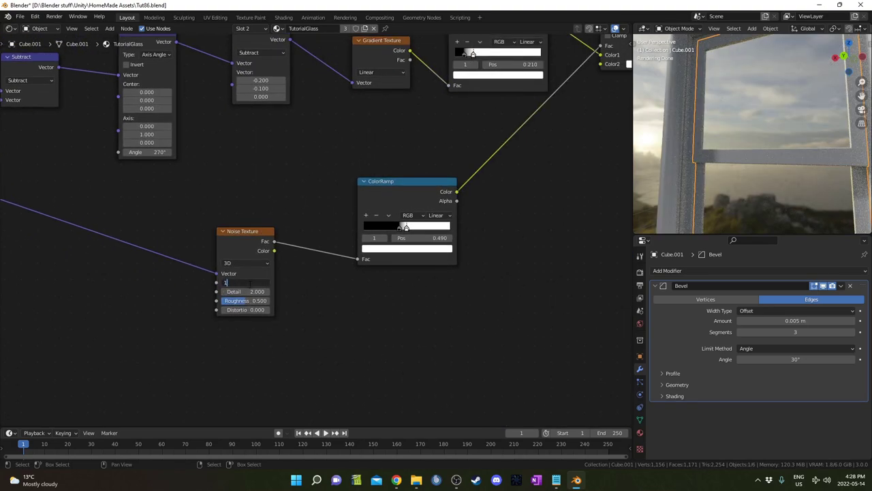
type("0")
key("Return")
scroll(521, 184, "down", 2)
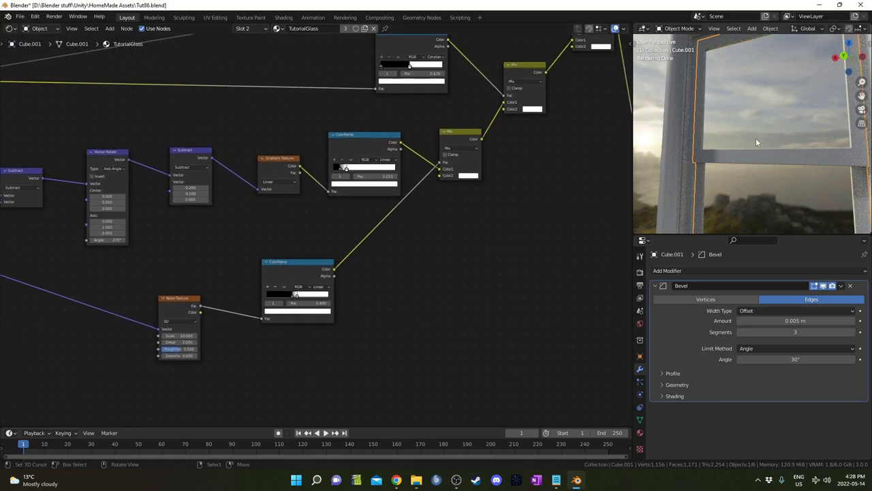
scroll(761, 150, "up", 8)
middle_click_drag(744, 150, 788, 117)
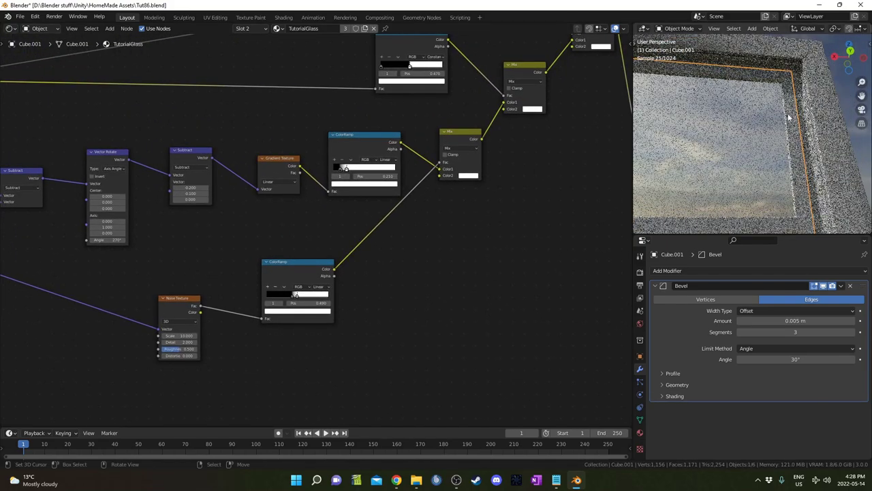
middle_click_drag(727, 161, 714, 182)
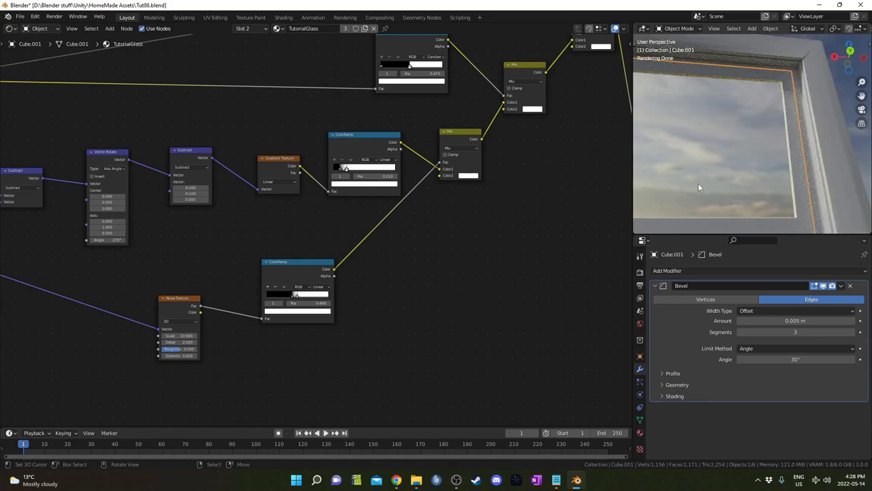
middle_click_drag(708, 170, 726, 181)
Set the factor of the Mix node feeding the Voronoi Texture to 0.98.
middle_click_drag(34, 218, 168, 215)
scroll(169, 216, "up", 2)
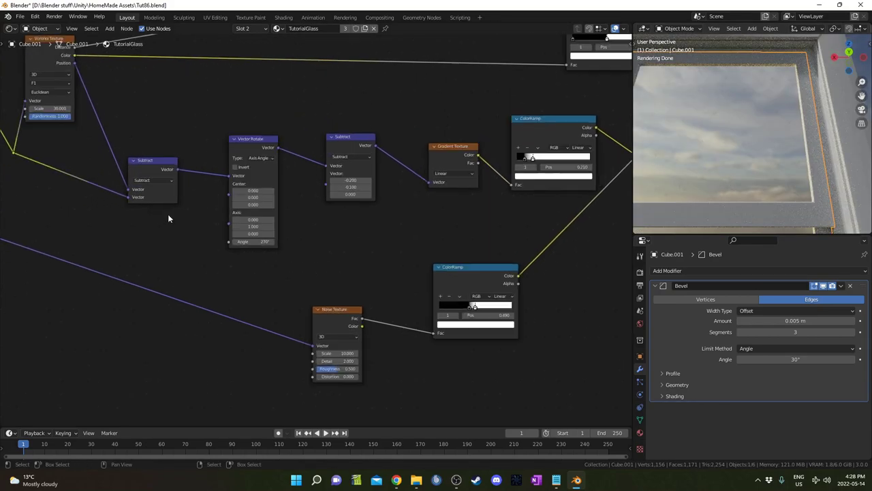
middle_click_drag(102, 195, 310, 266)
scroll(61, 239, "up", 4)
middle_click_drag(60, 199, 279, 247)
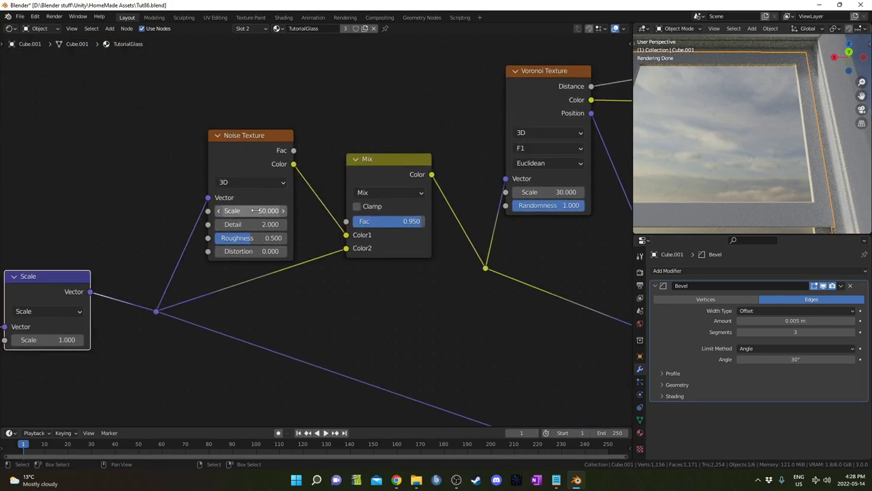
left_click(389, 227)
type(".98")
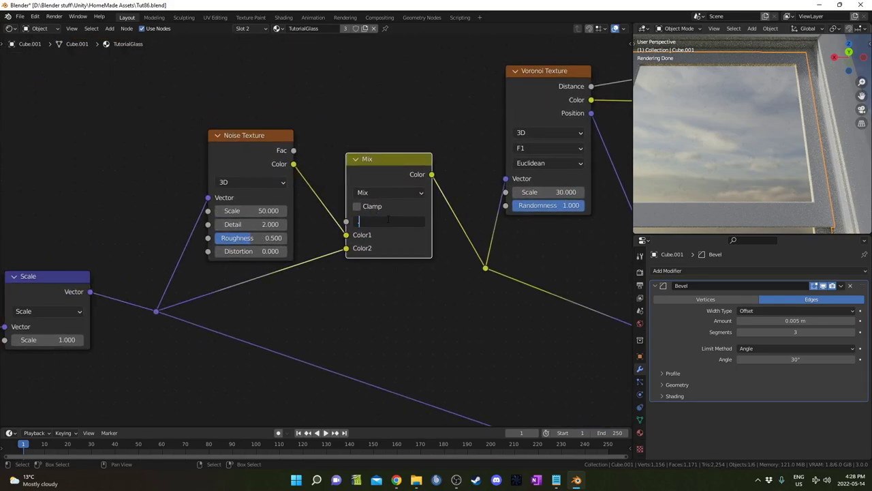
key("Return")
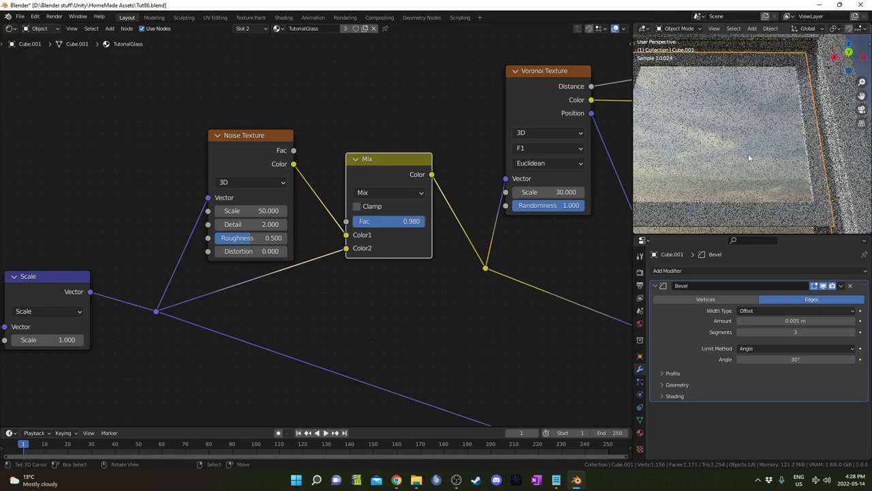
Look over the Scale, Noise, Mix and Voronoi nodes that control the chip size and distortion.
scroll(197, 253, "down", 4)
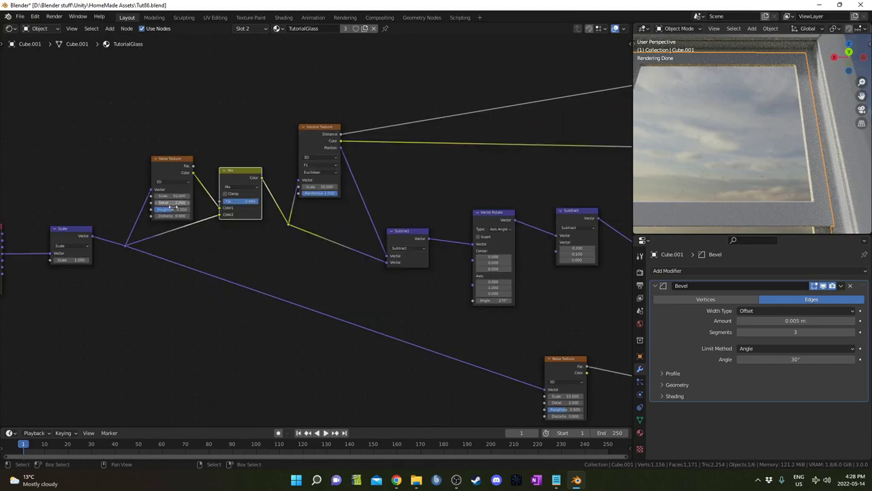
scroll(276, 214, "up", 1)
scroll(204, 252, "up", 2)
scroll(205, 257, "down", 1)
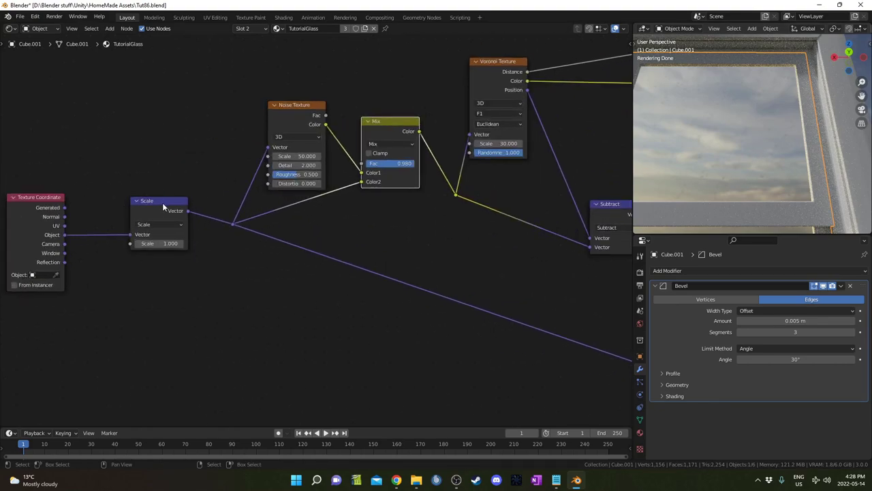
left_click_drag(162, 202, 163, 197)
scroll(320, 283, "down", 2)
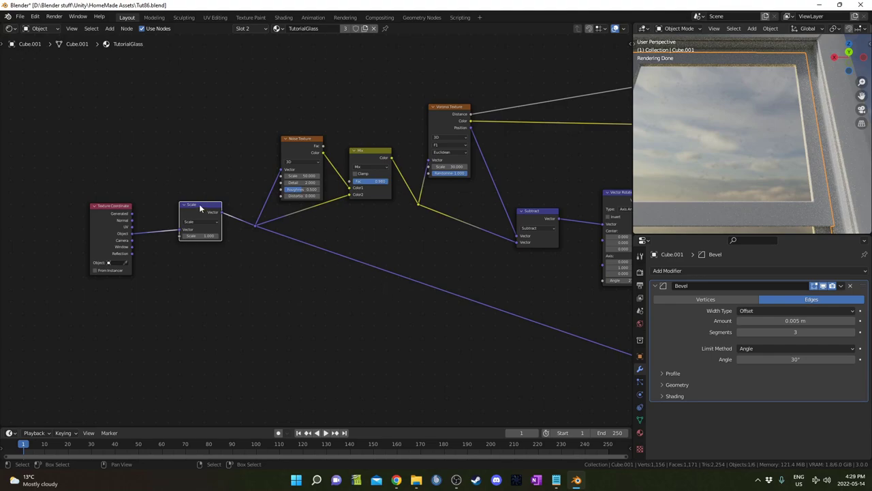
middle_click_drag(337, 298, 285, 281)
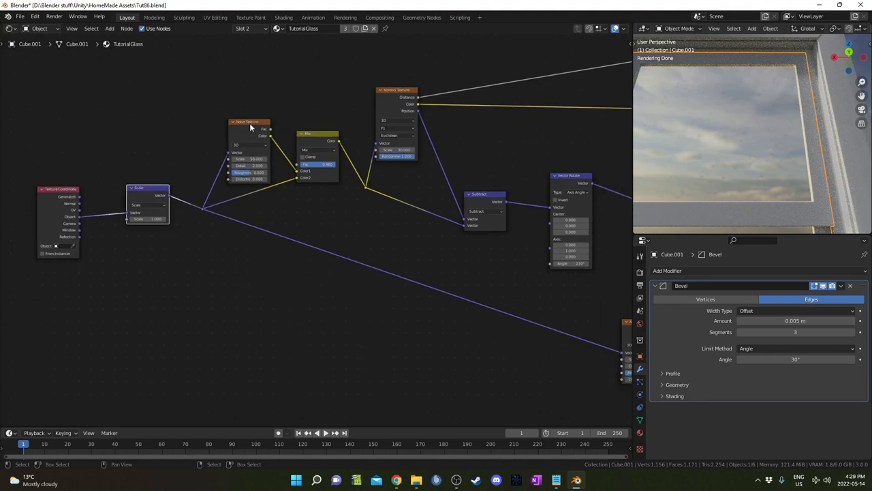
scroll(450, 287, "down", 3)
middle_click_drag(466, 321, 313, 315)
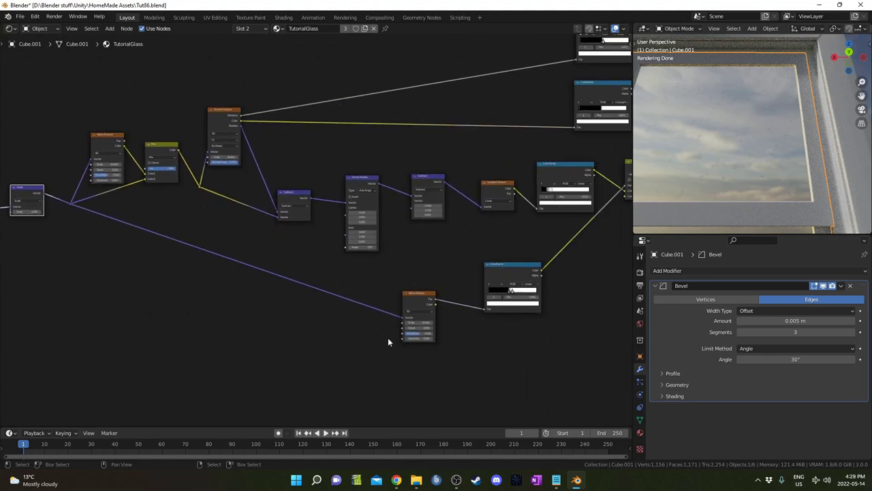
scroll(429, 318, "up", 2)
middle_click_drag(141, 320, 263, 339)
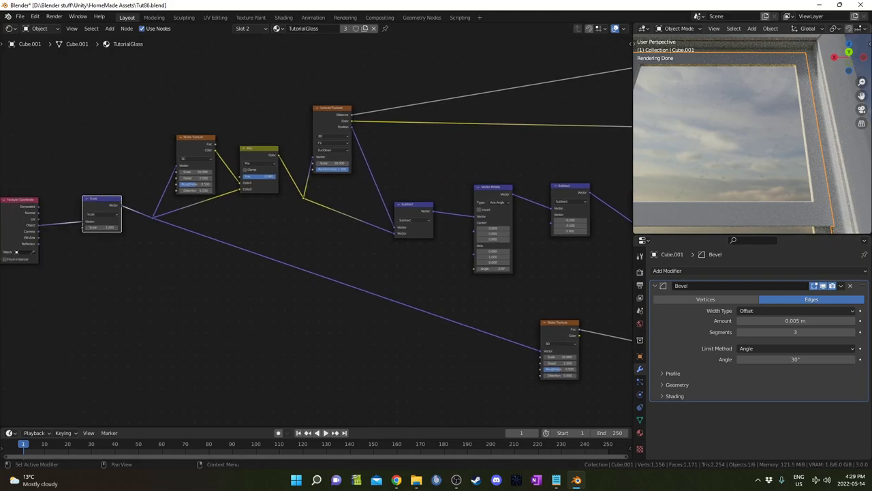